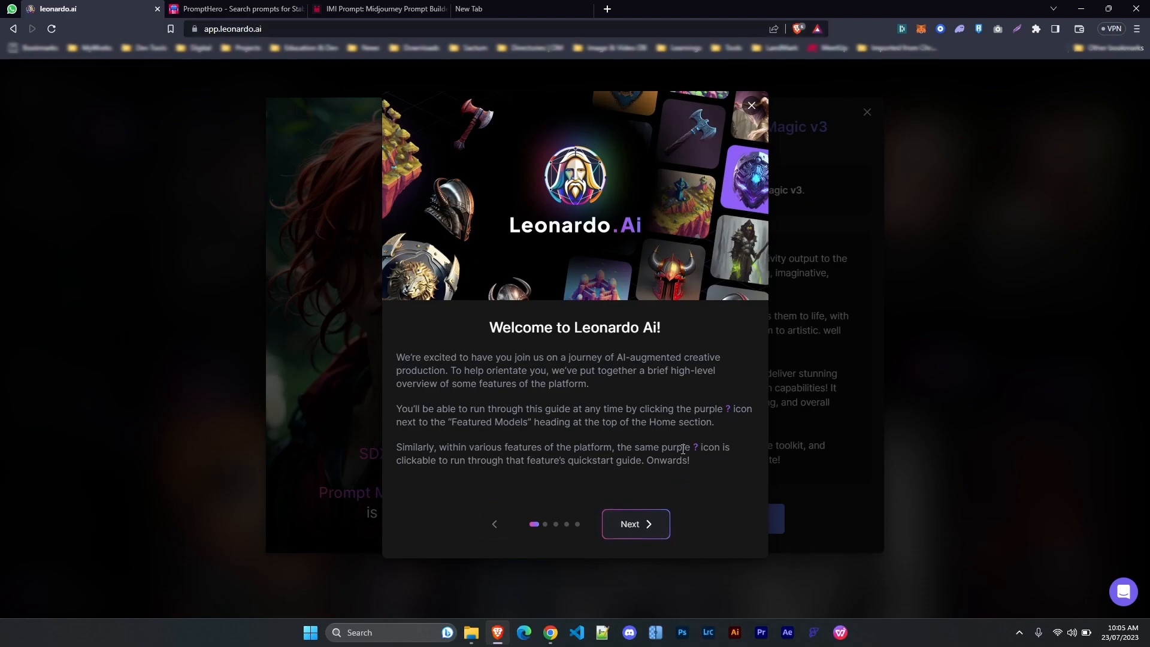
Page through the welcome tour, then close it and the SDXL announcement
click(635, 526)
click(635, 527)
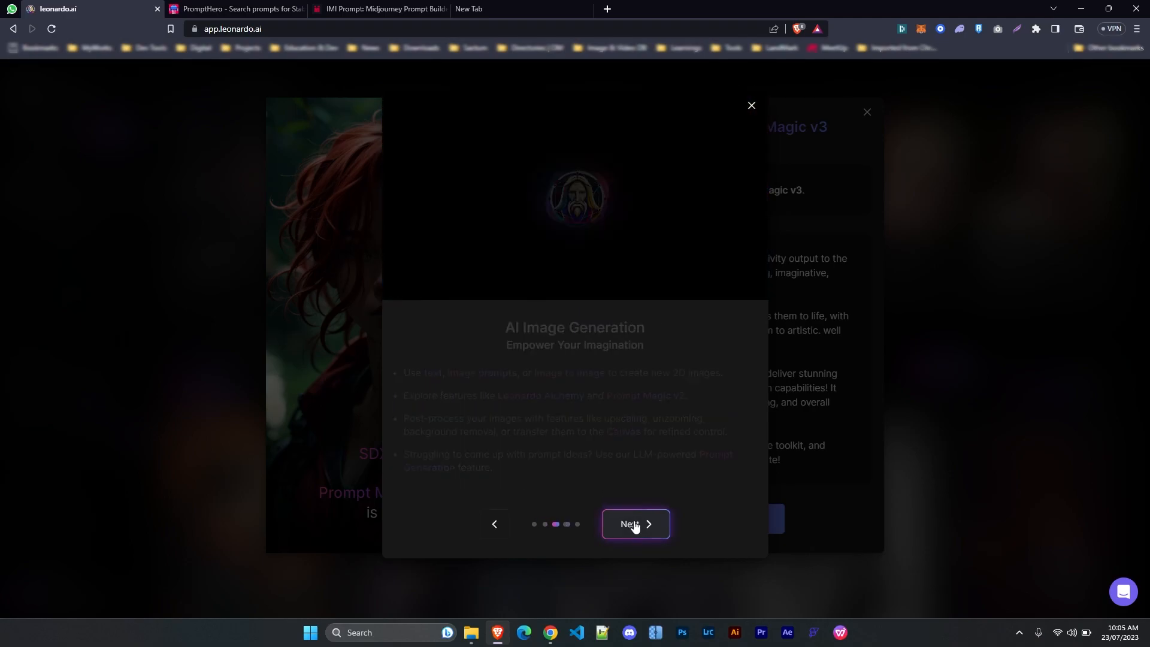
click(636, 528)
click(636, 528)
click(636, 527)
click(637, 528)
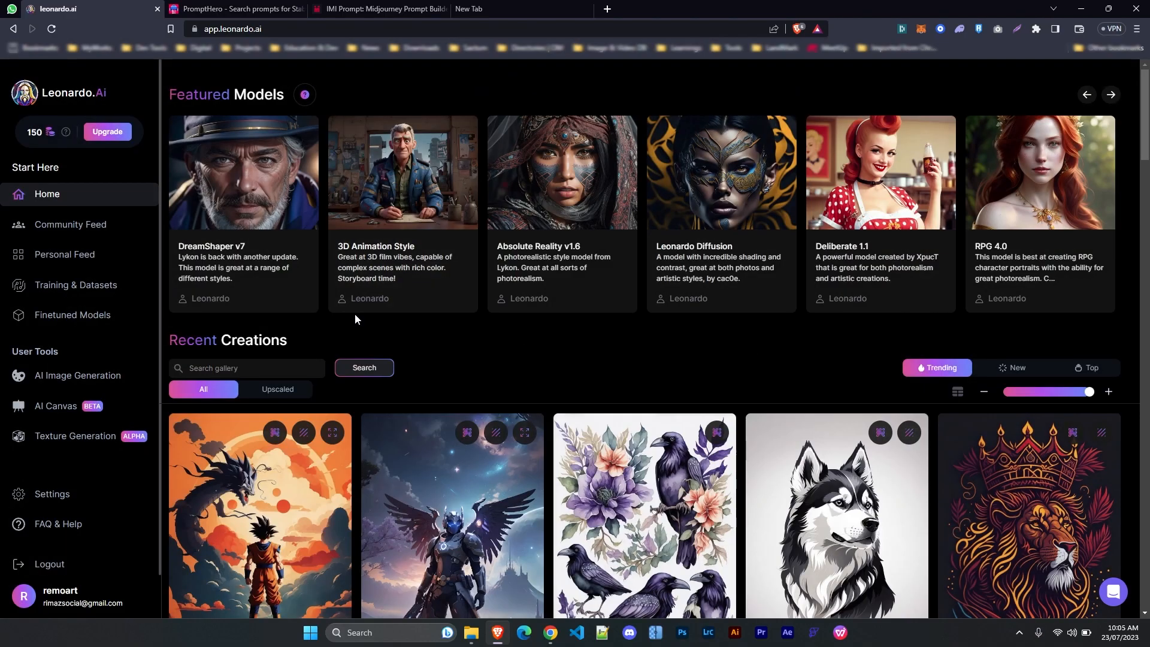
Scroll the home gallery and highlight the Featured Models heading
scroll(653, 372, down, 10)
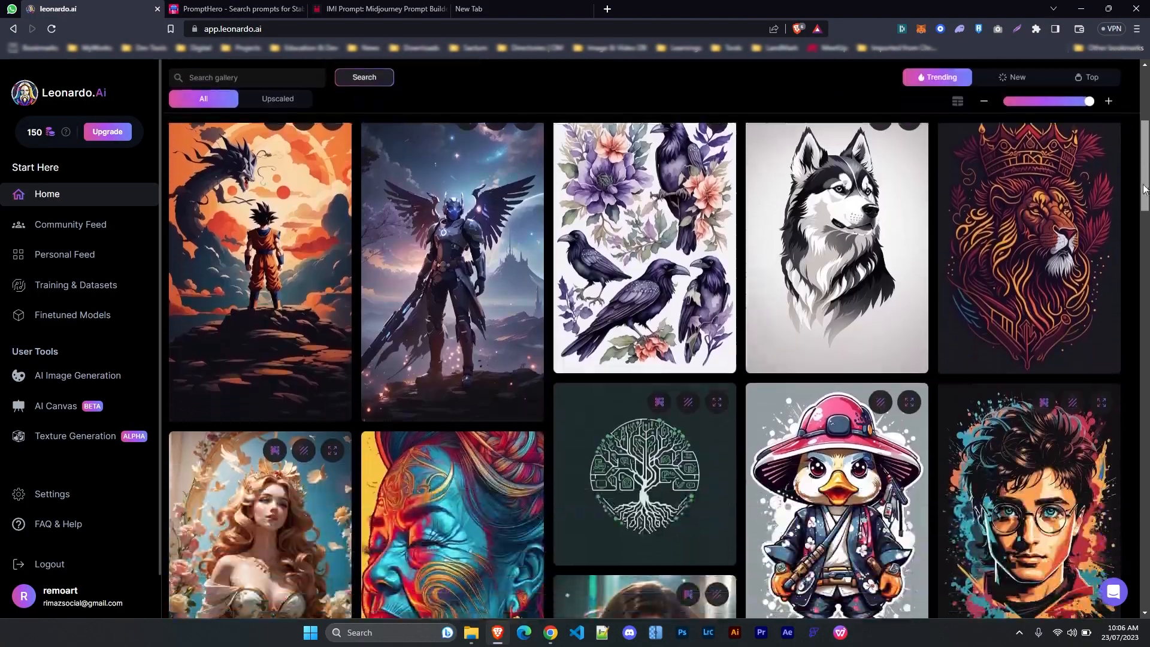
scroll(980, 226, up, 15)
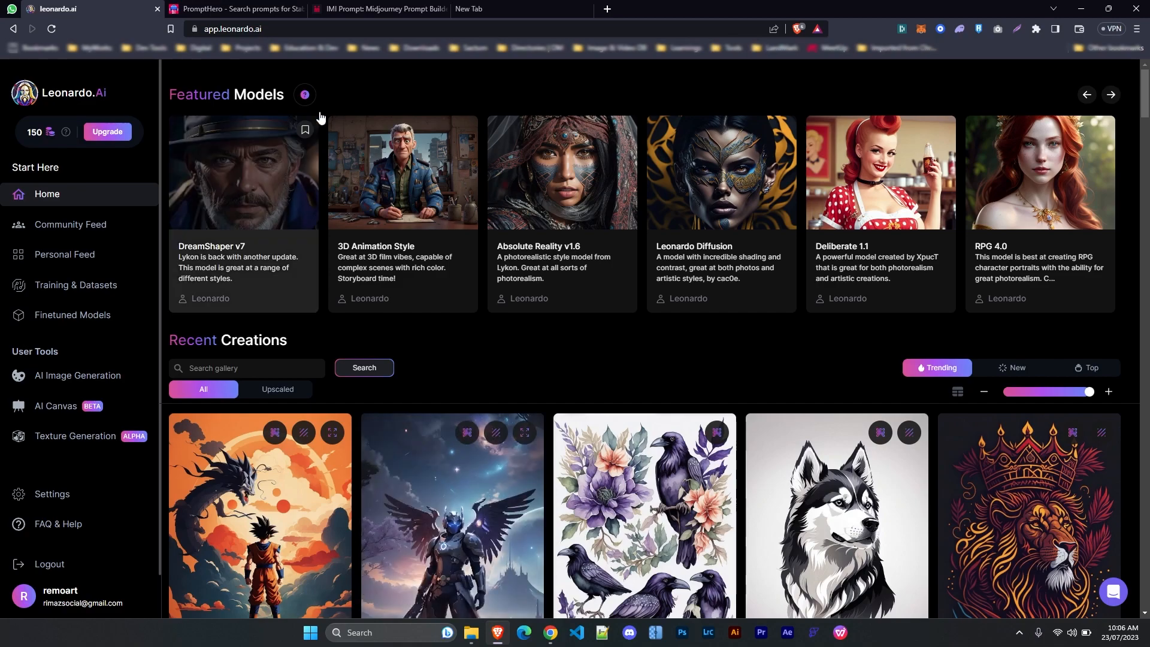
drag(172, 94, 276, 95)
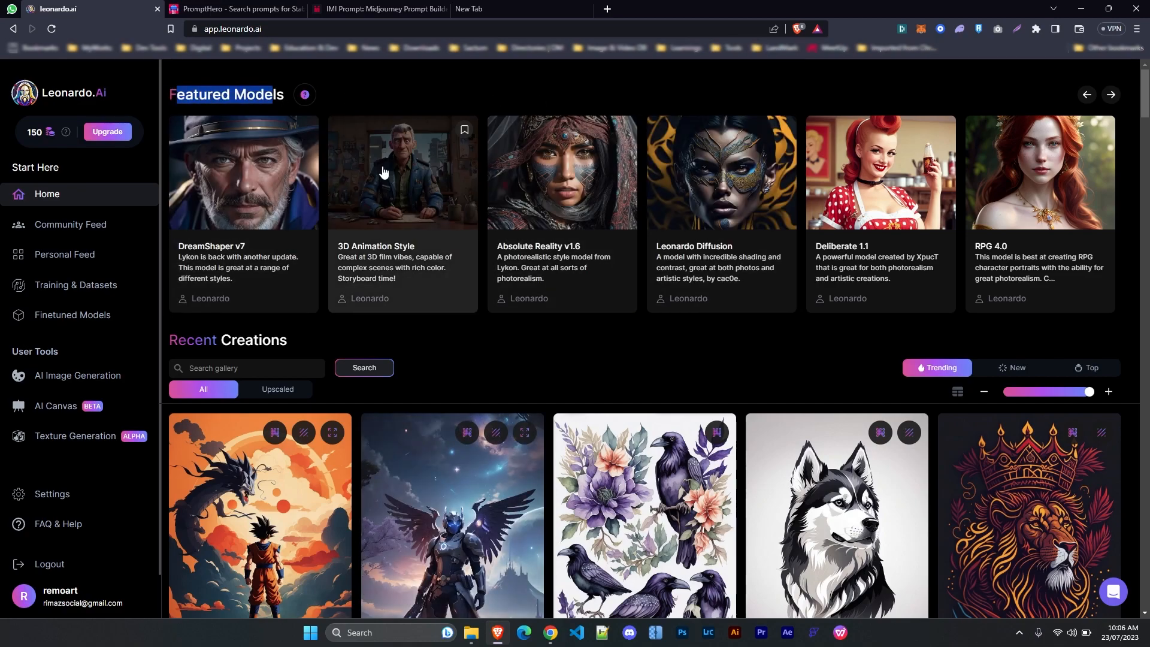
Page the Featured Models carousel forward five times and back once, then highlight the 150-credit count
click(1111, 101)
click(1111, 101)
click(1111, 101)
click(1111, 100)
click(1111, 101)
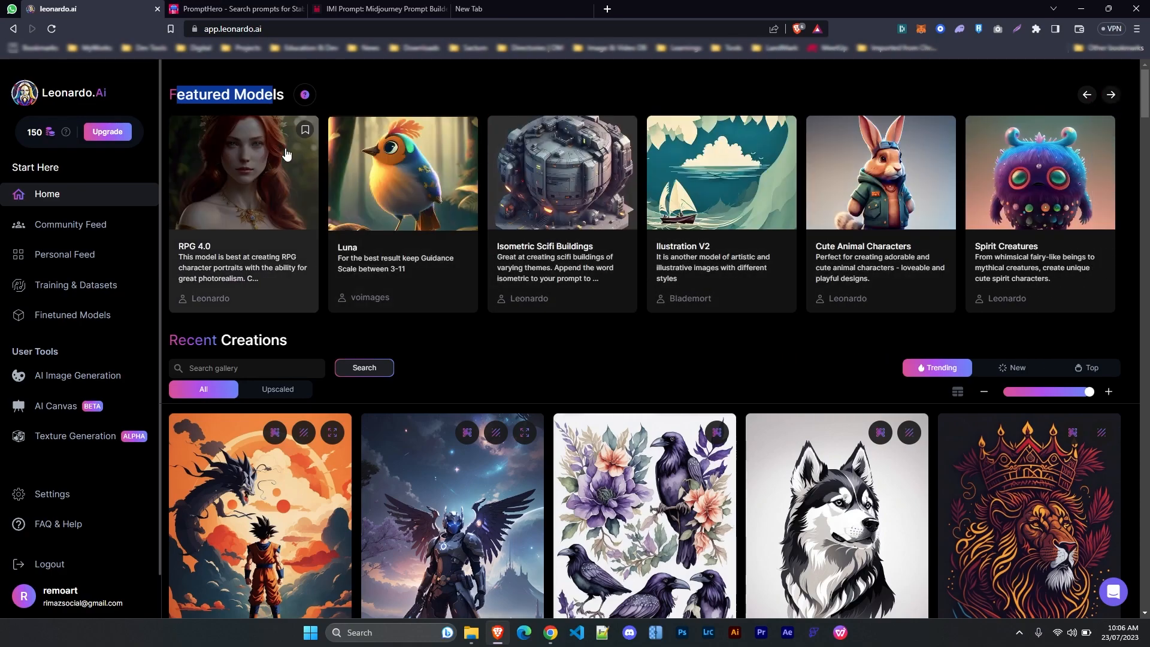
click(1088, 101)
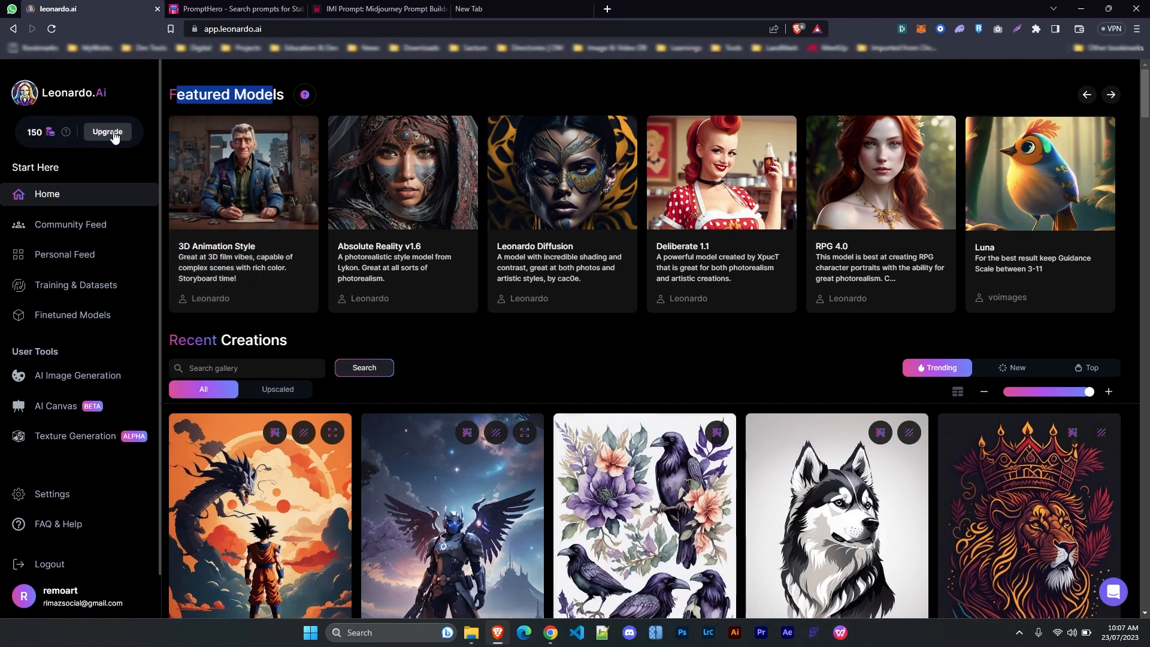
drag(22, 133, 40, 136)
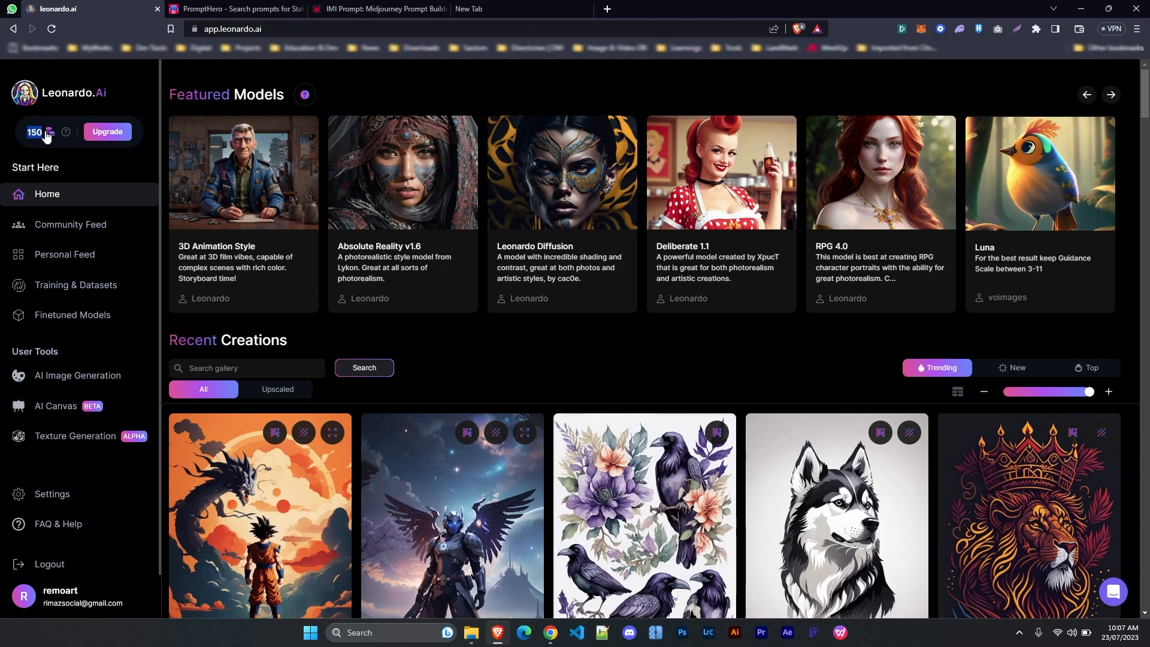
click(40, 135)
scroll(485, 318, down, 1)
scroll(485, 313, up, 1)
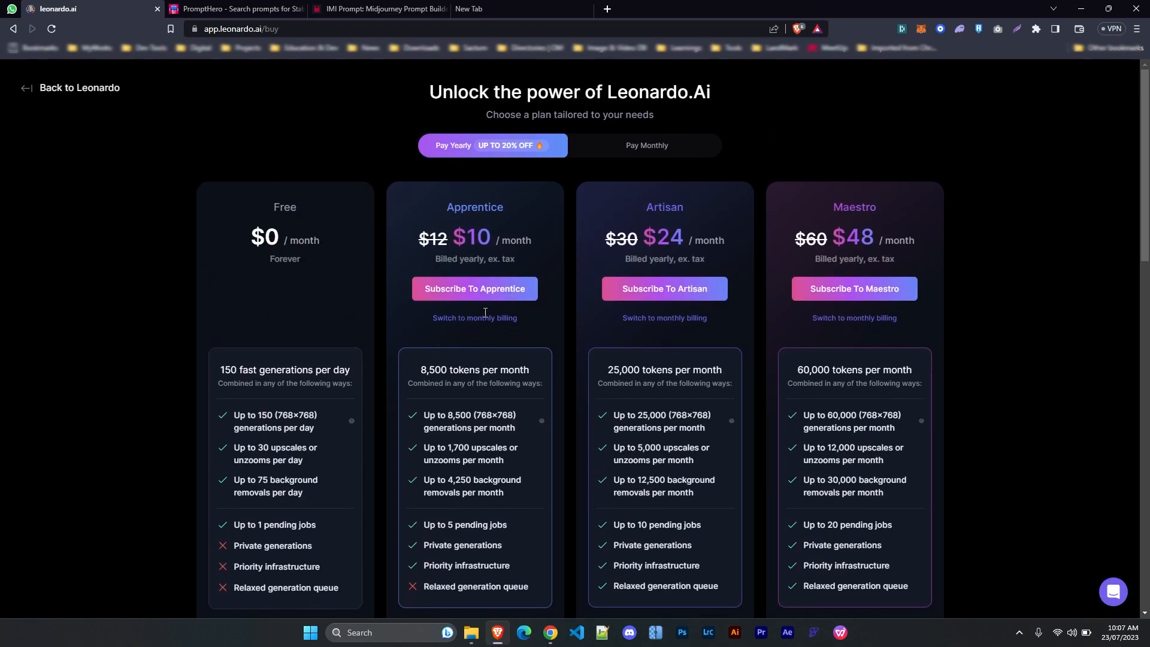
click(647, 150)
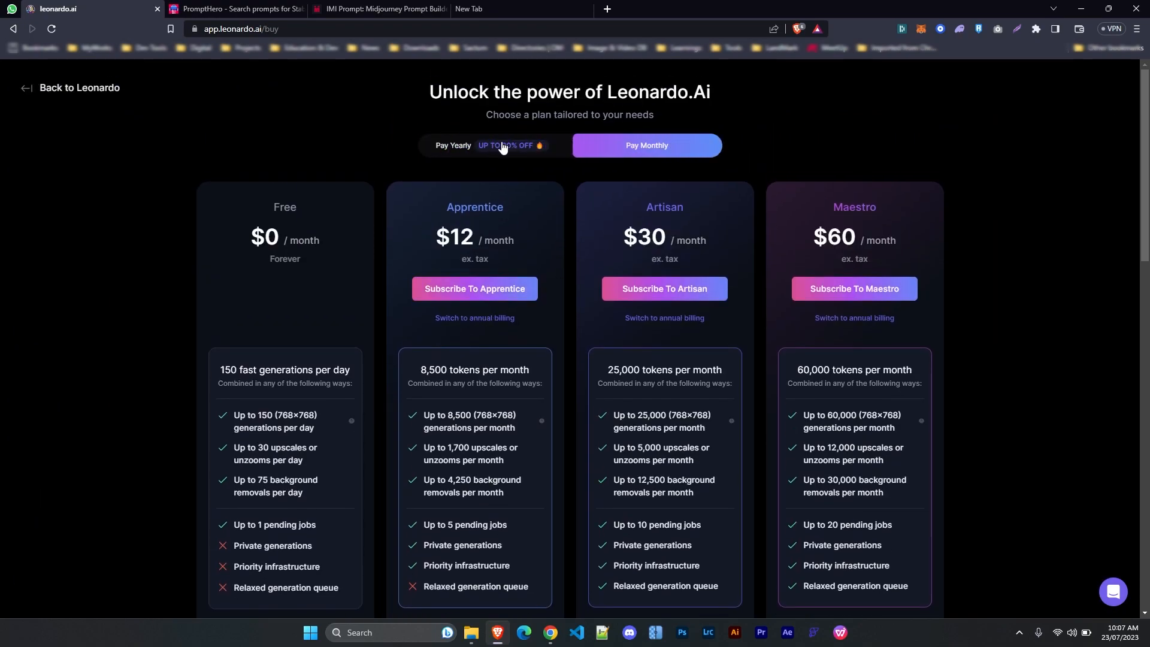
drag(436, 240, 493, 240)
click(498, 158)
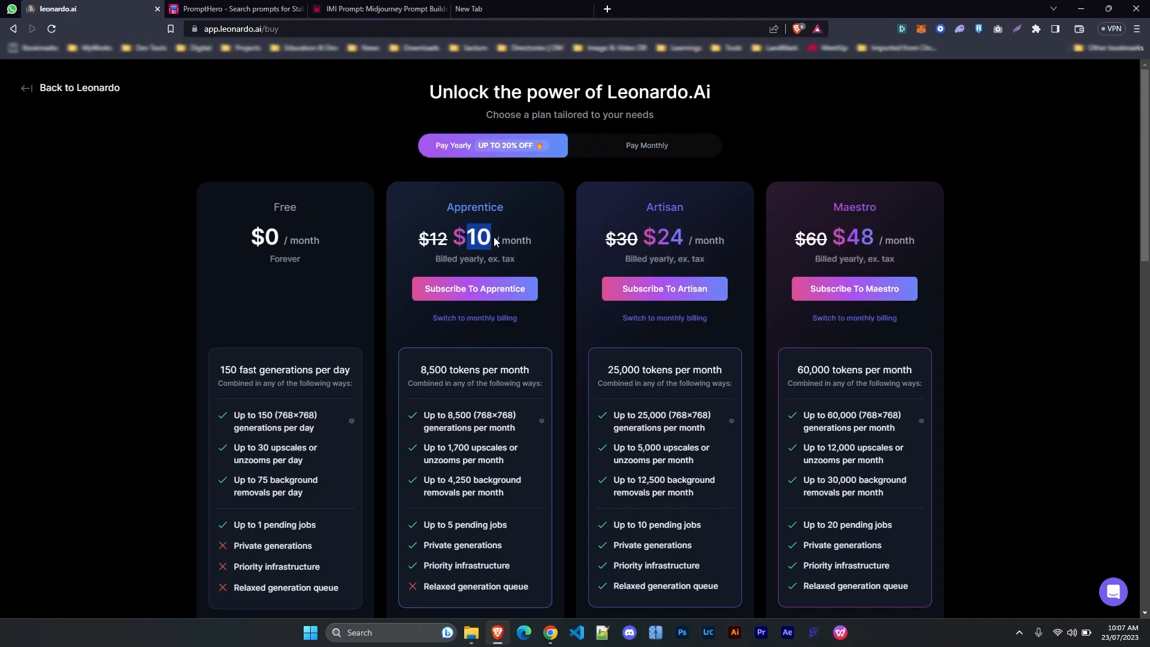
scroll(288, 155, down, 2)
scroll(306, 236, up, 1)
drag(274, 147, 310, 146)
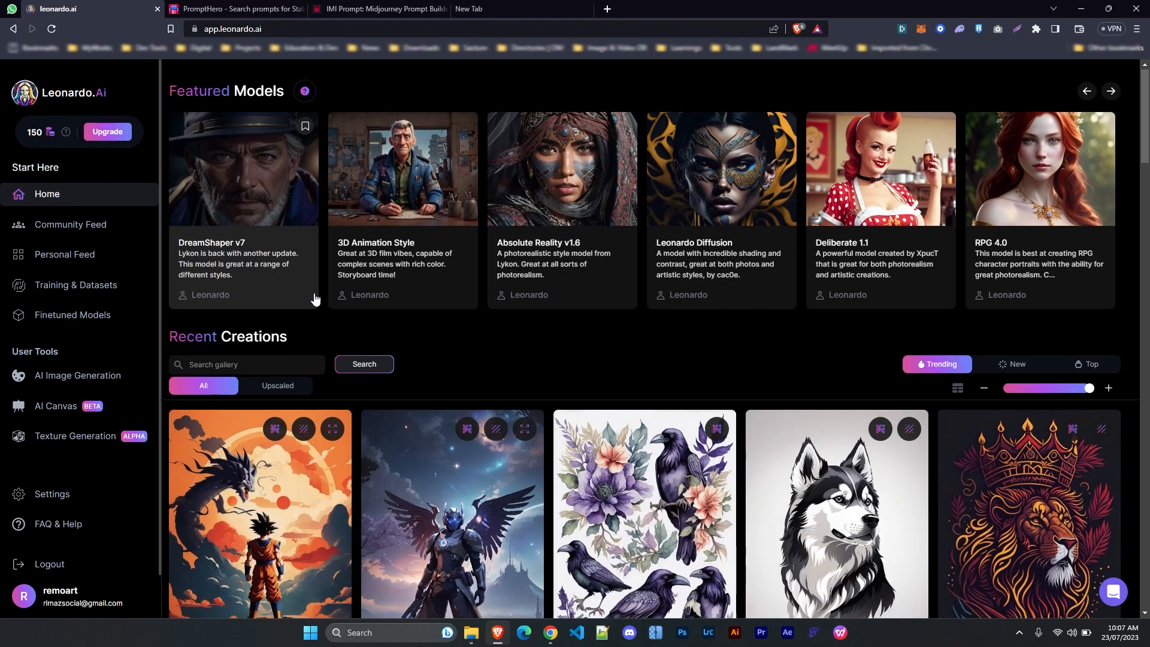
Switch Recent Creations to the New filter and scroll through the newest images
scroll(314, 296, down, 4)
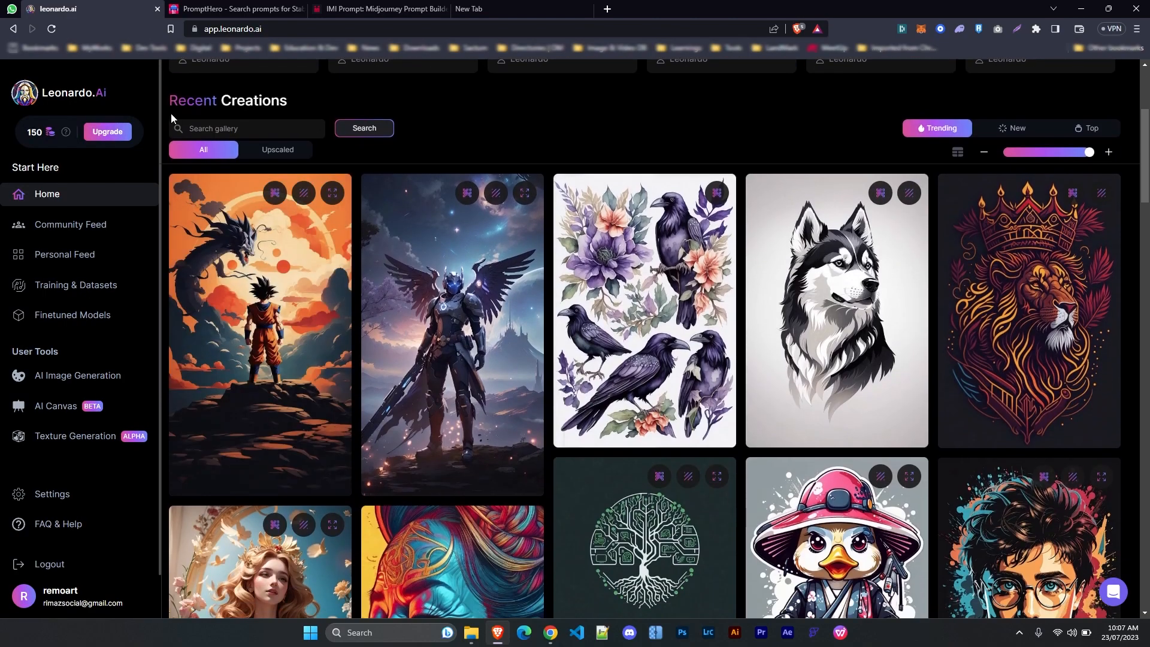
scroll(169, 214, up, 1)
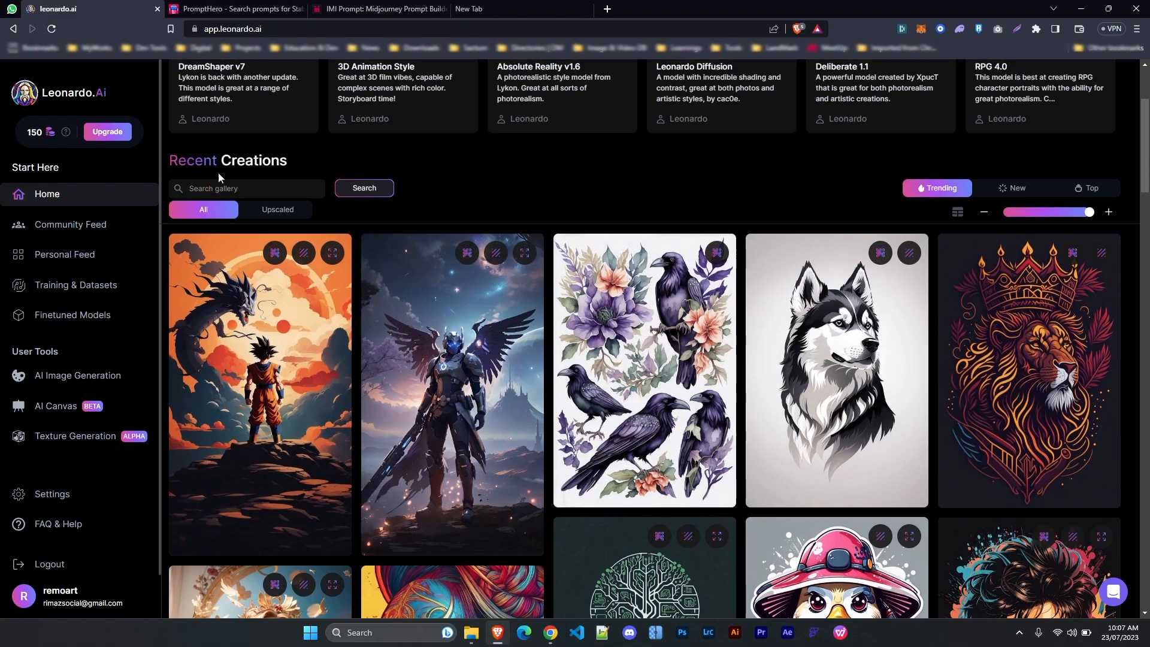
mouse_move(1148, 154)
mouse_down()
mouse_move(1149, 218)
mouse_move(1149, 153)
mouse_up()
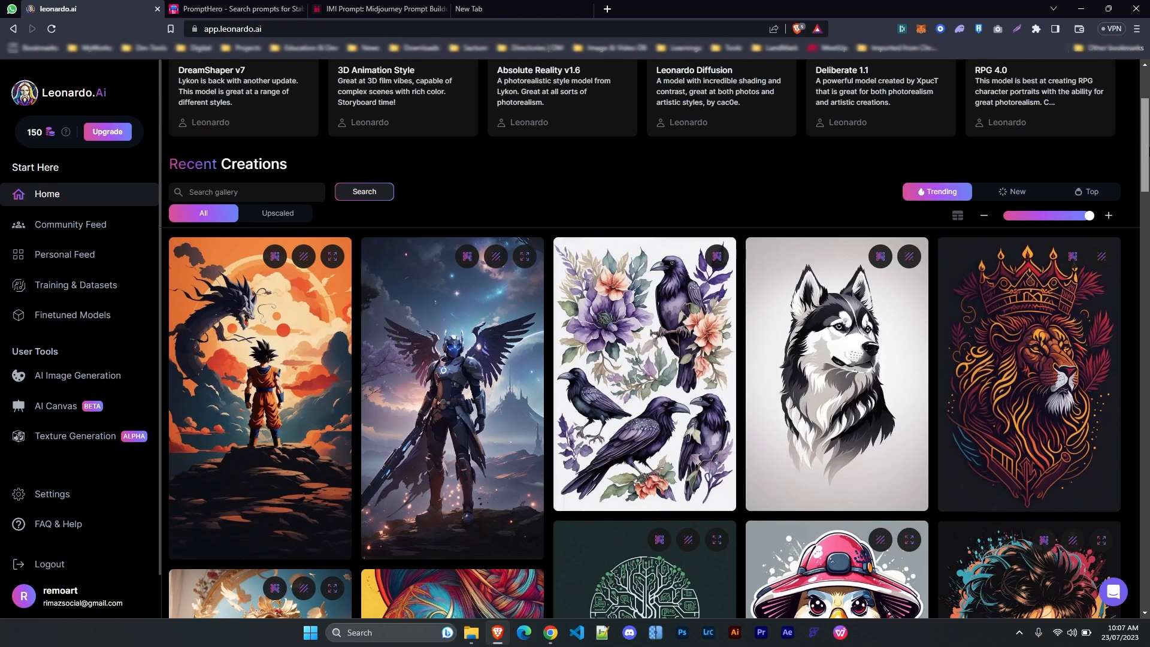
click(1012, 192)
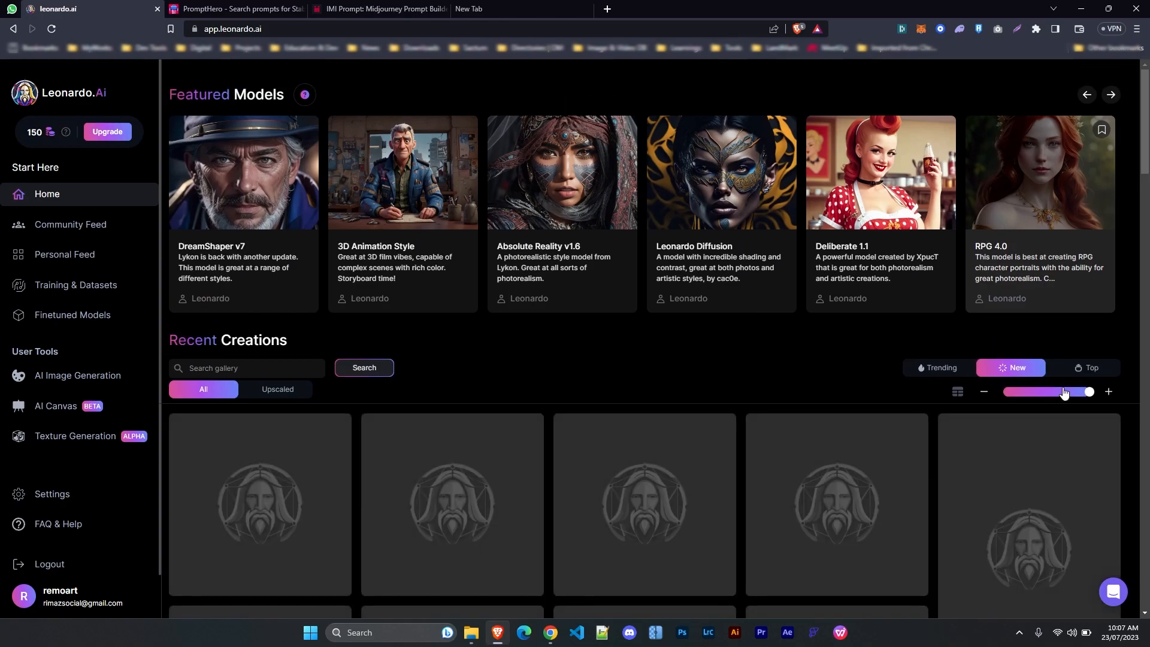
scroll(1051, 372, down, 4)
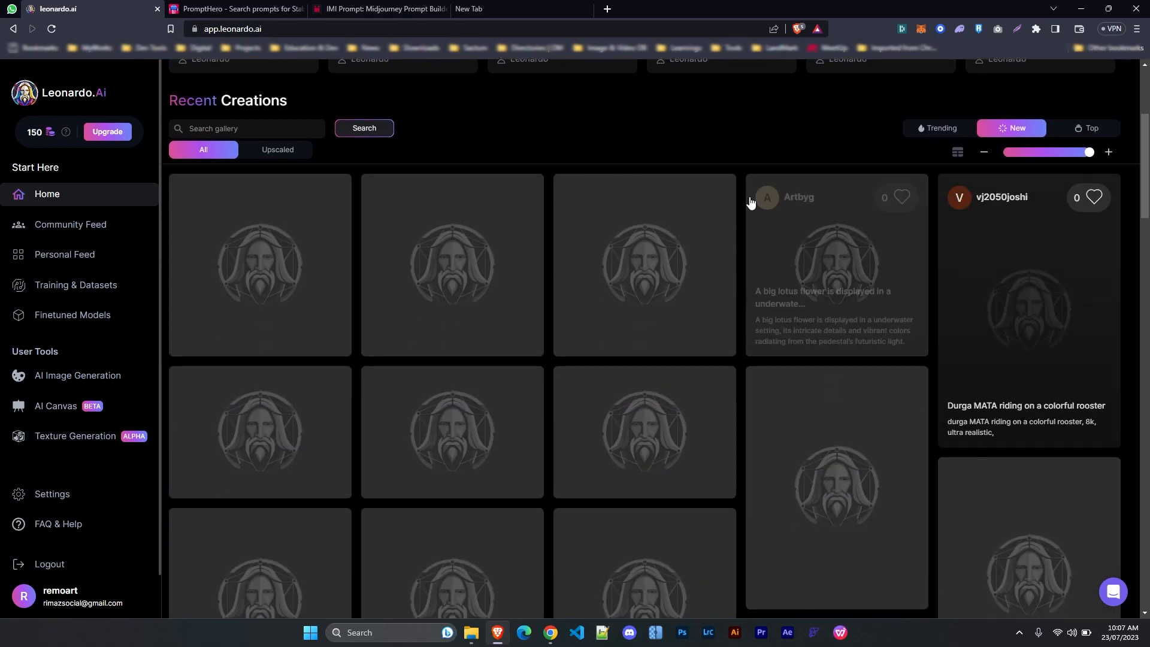
scroll(562, 375, down, 5)
scroll(563, 373, up, 7)
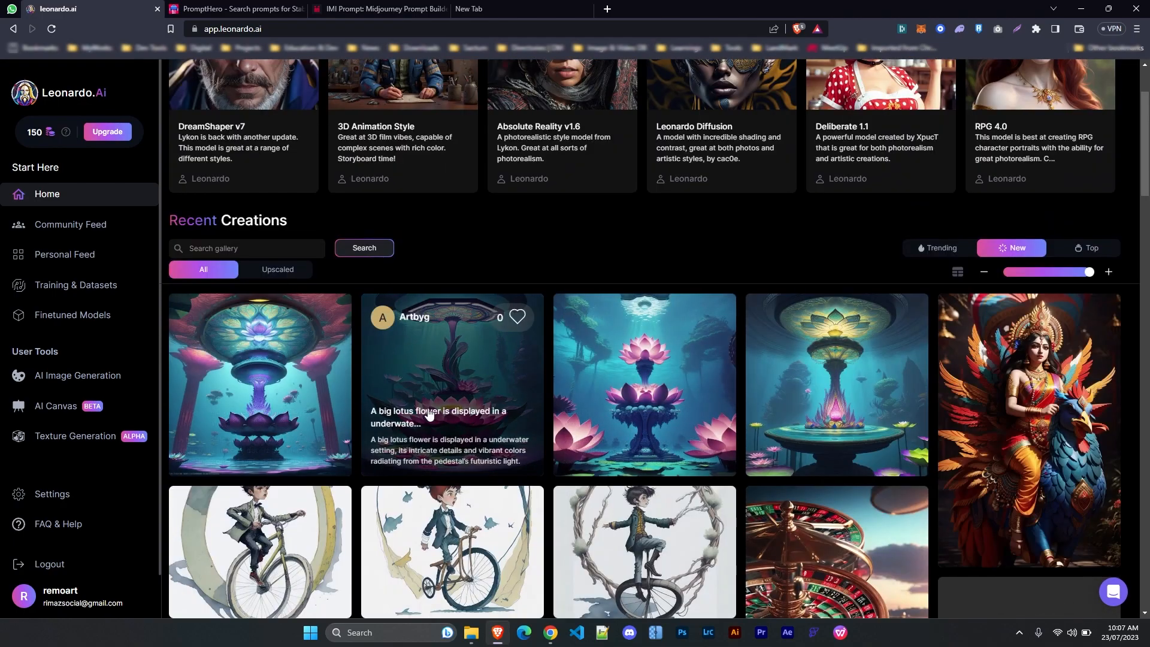
scroll(1021, 390, down, 10)
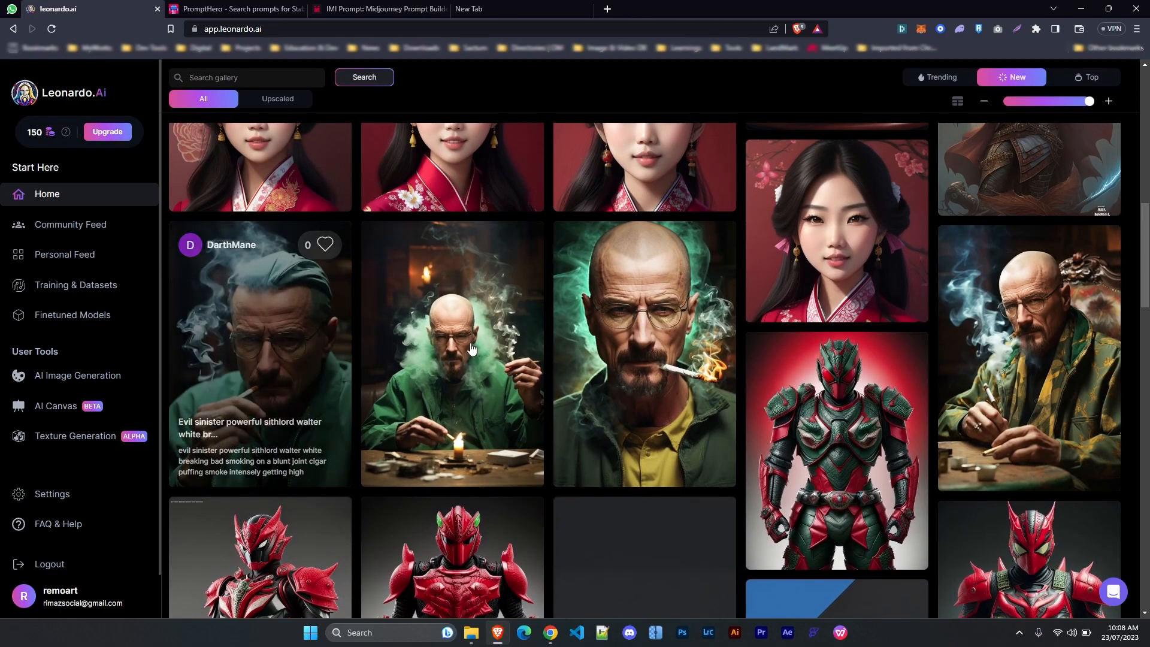
scroll(765, 352, up, 10)
Switch the gallery to the Top filter and scroll through the top images
click(1085, 195)
scroll(1085, 194, down, 4)
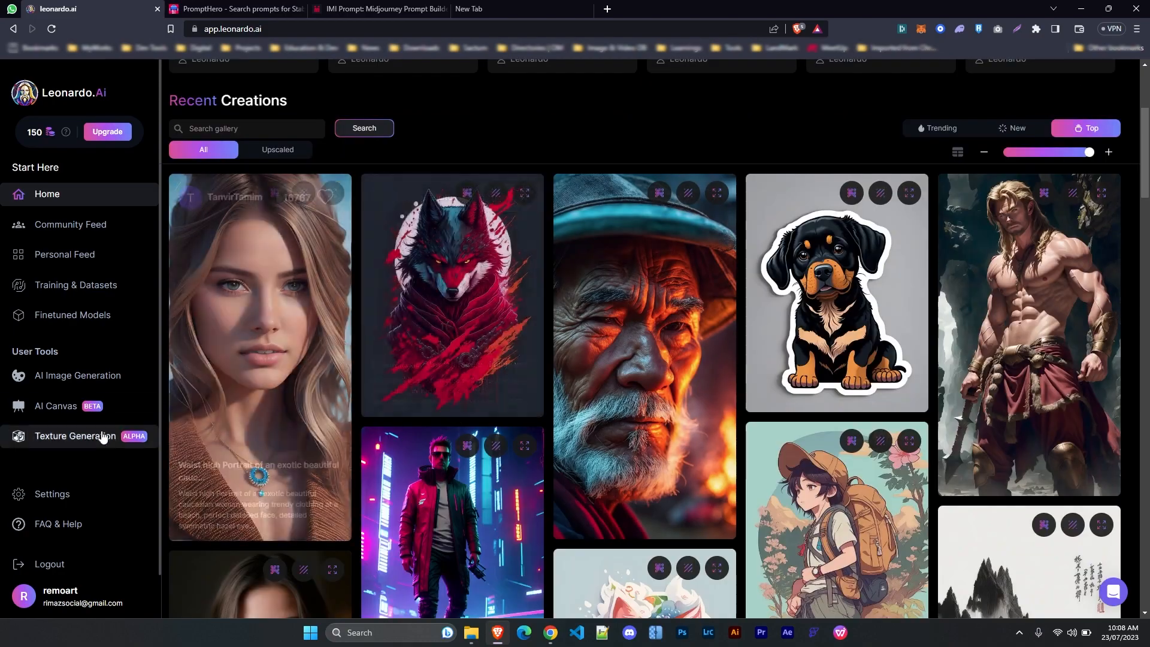
scroll(513, 430, up, 4)
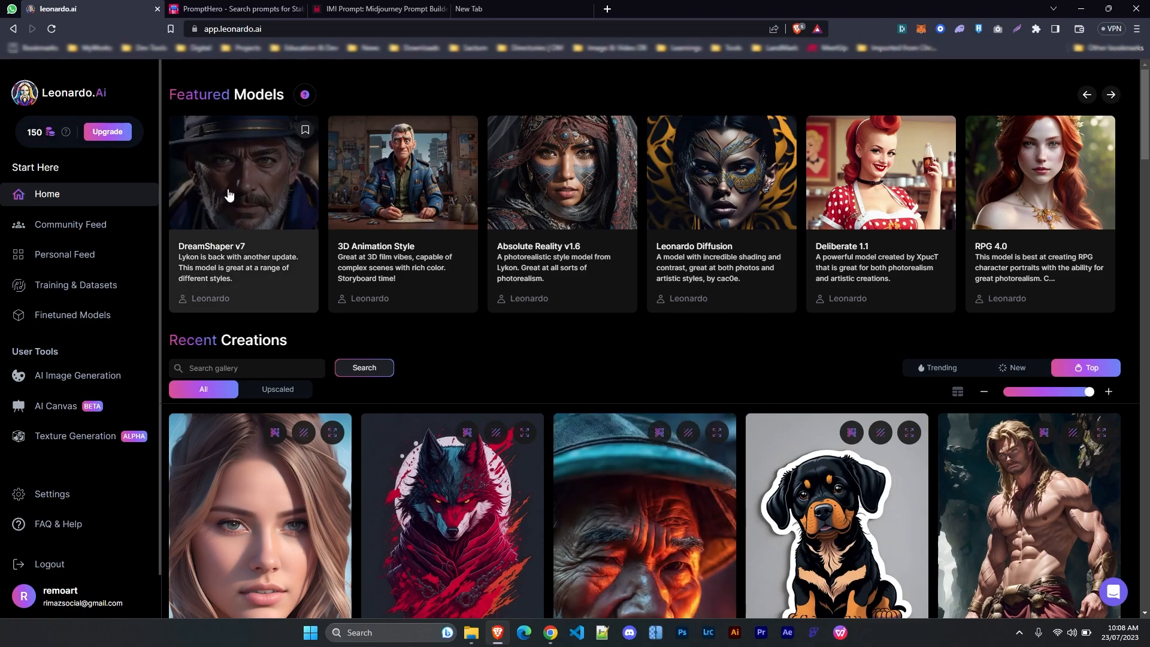
scroll(284, 218, down, 3)
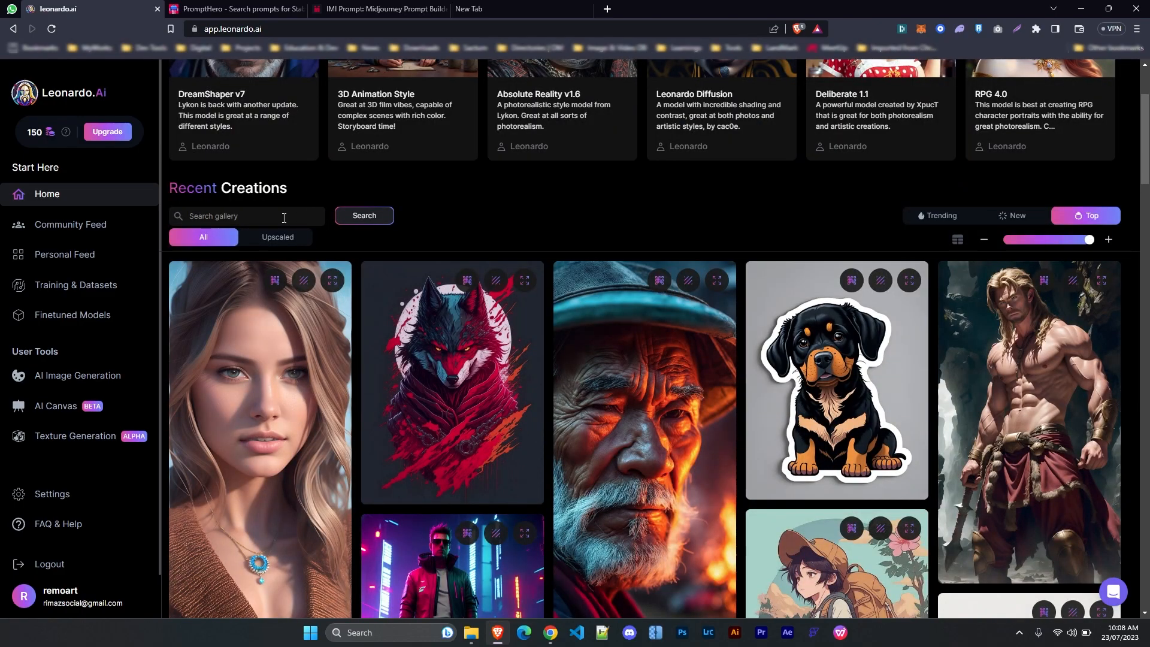
scroll(284, 219, down, 8)
scroll(163, 252, up, 11)
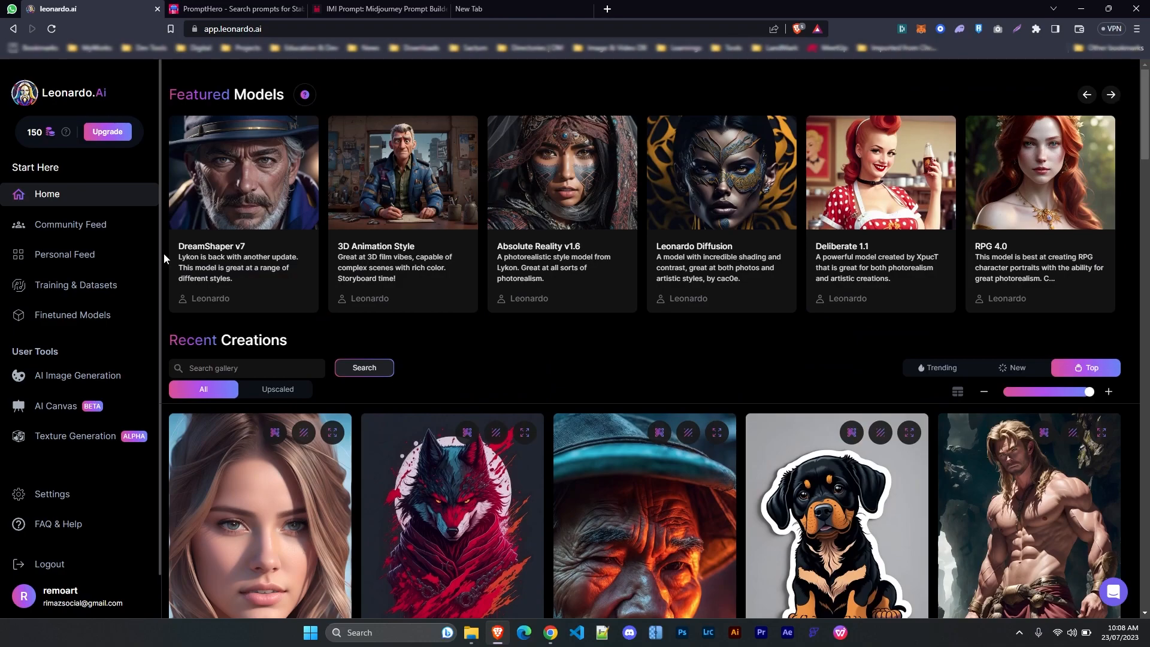
Visit the Community Feed, Personal Feed and Training & Datasets pages
click(86, 225)
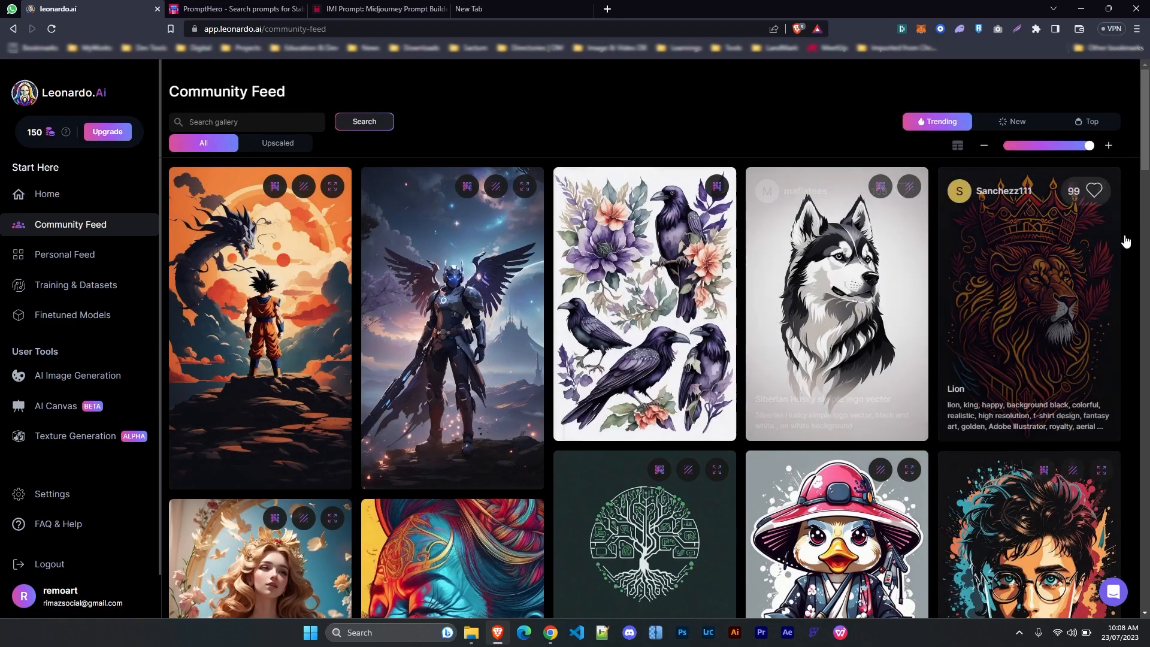
drag(1148, 136, 1149, 322)
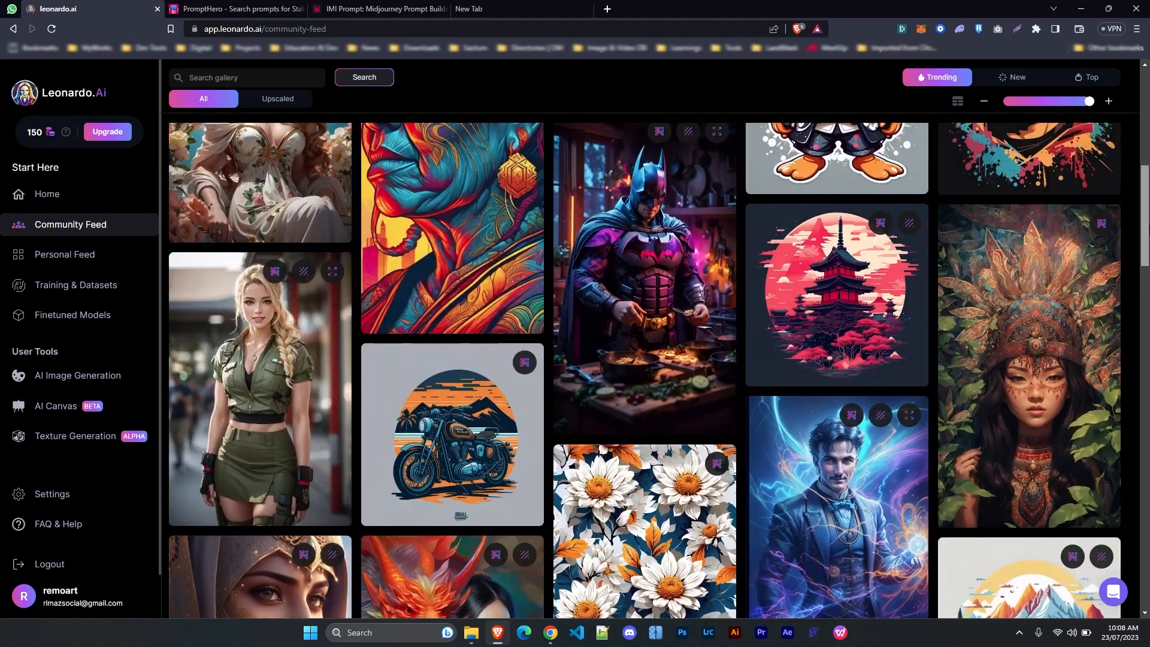
click(89, 254)
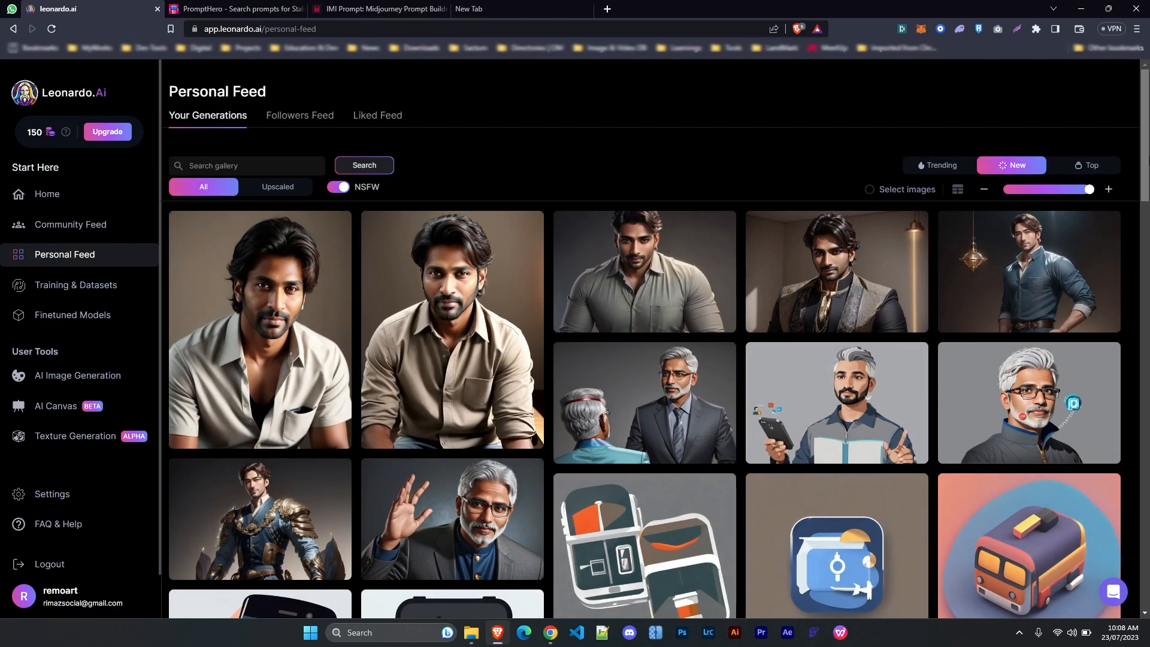
scroll(118, 290, down, 10)
click(118, 288)
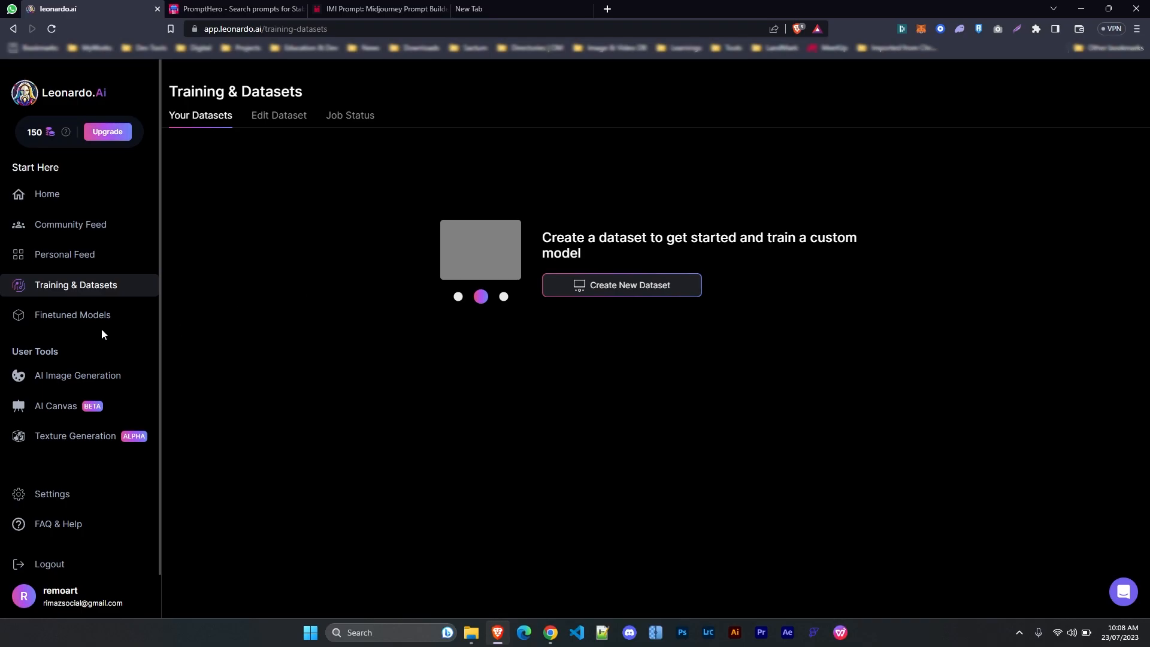
Browse the community and platform models on Finetuned Models, then head to AI Image Generation
click(88, 321)
mouse_move(1145, 257)
mouse_down()
mouse_move(1146, 440)
mouse_move(1145, 258)
mouse_up()
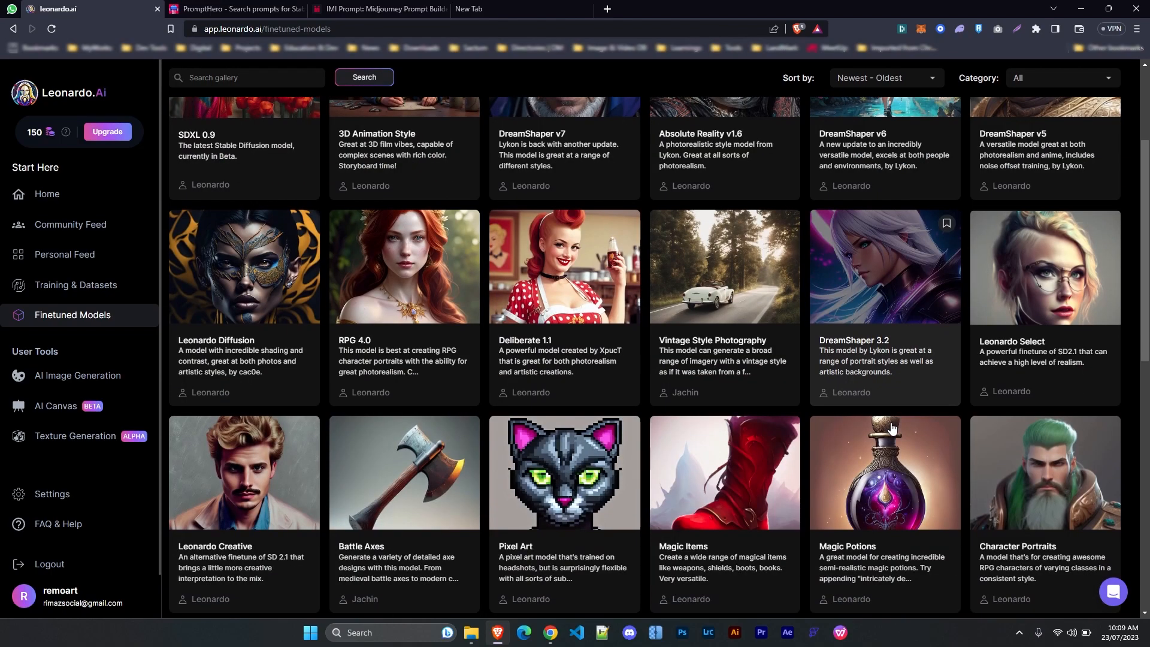
scroll(875, 455, down, 3)
scroll(366, 333, up, 3)
click(287, 117)
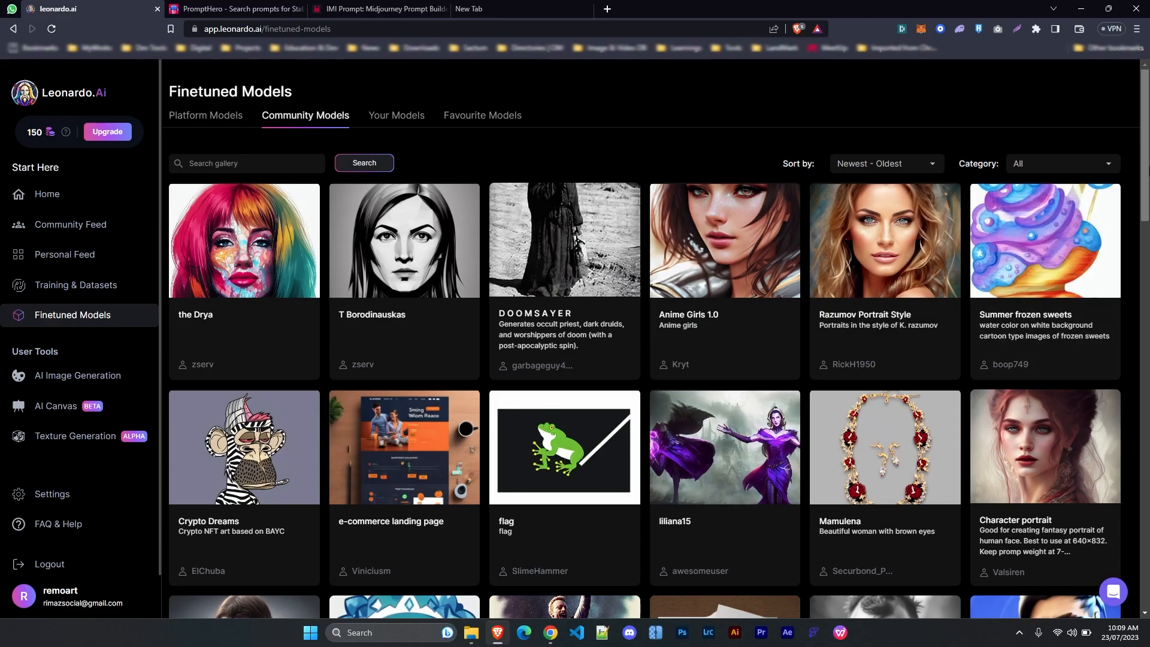
scroll(287, 118, down, 9)
scroll(645, 358, down, 5)
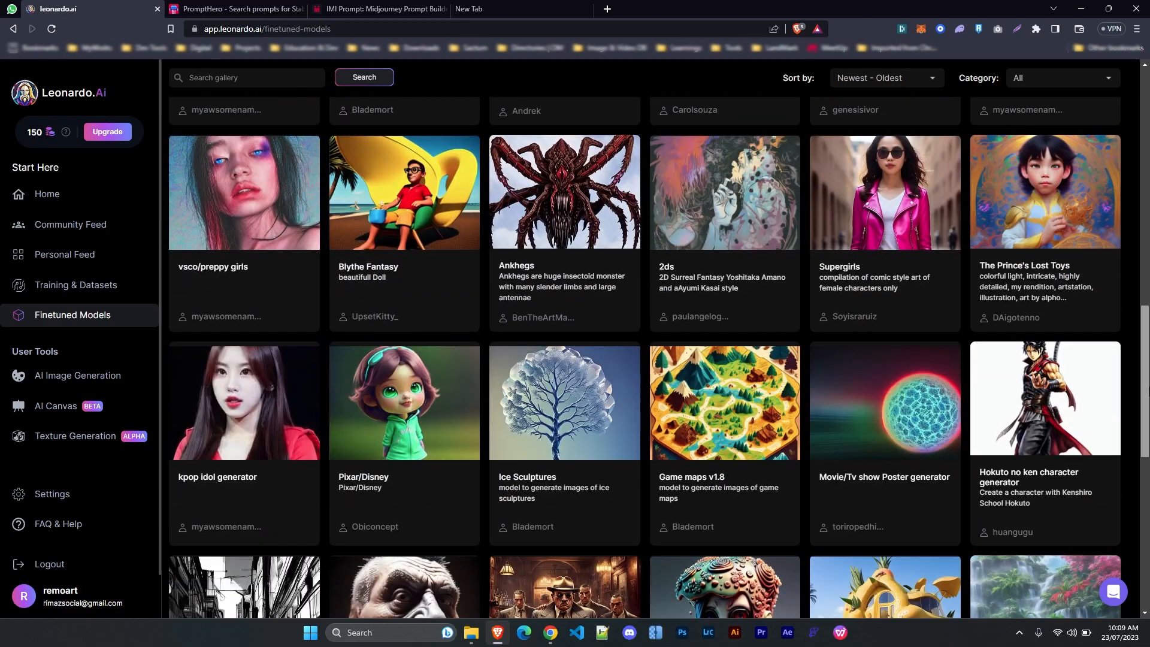
scroll(645, 357, up, 15)
click(205, 117)
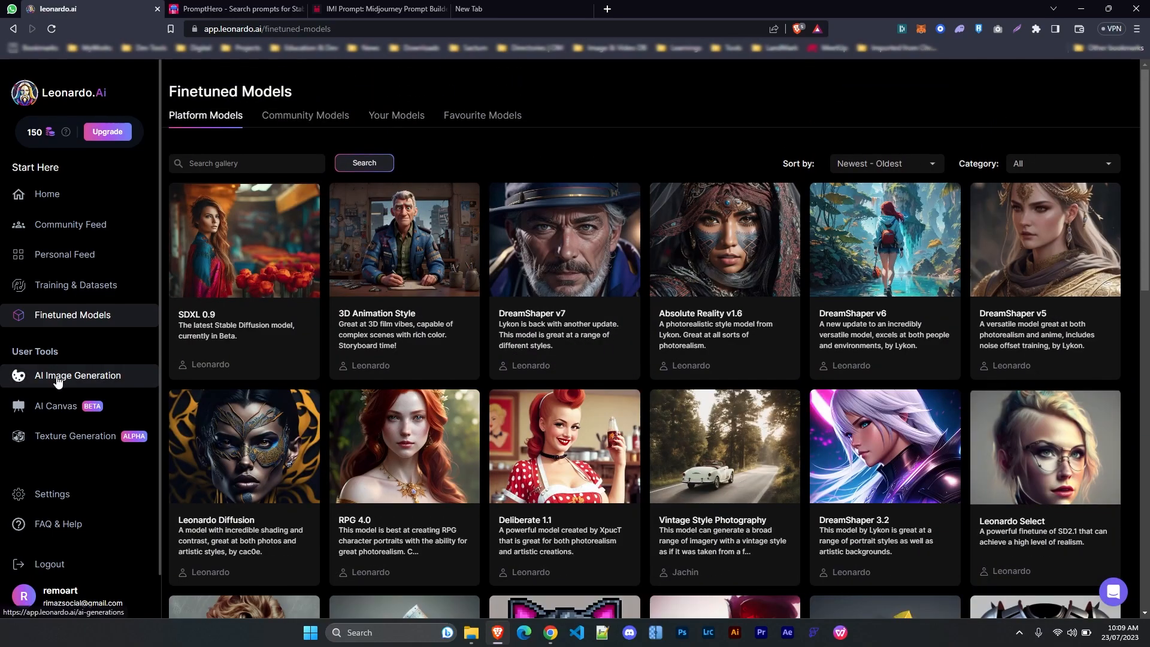
click(56, 375)
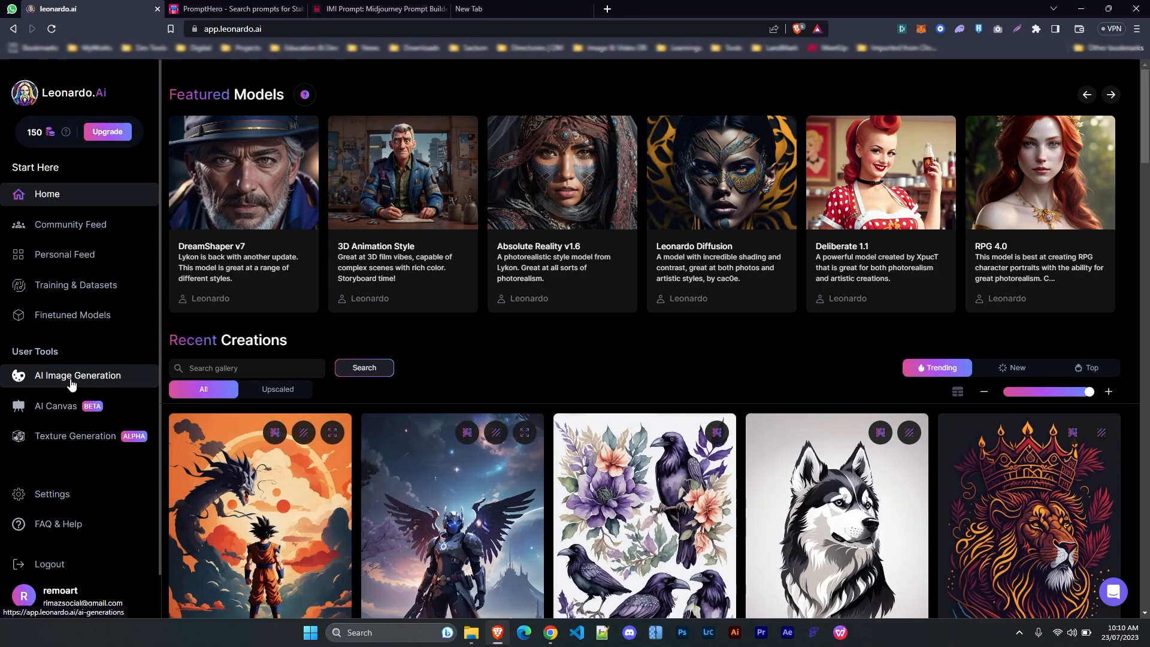
Check the model dropdown and Select Custom Model, then browse Community Feed and Finetuned Models
click(72, 376)
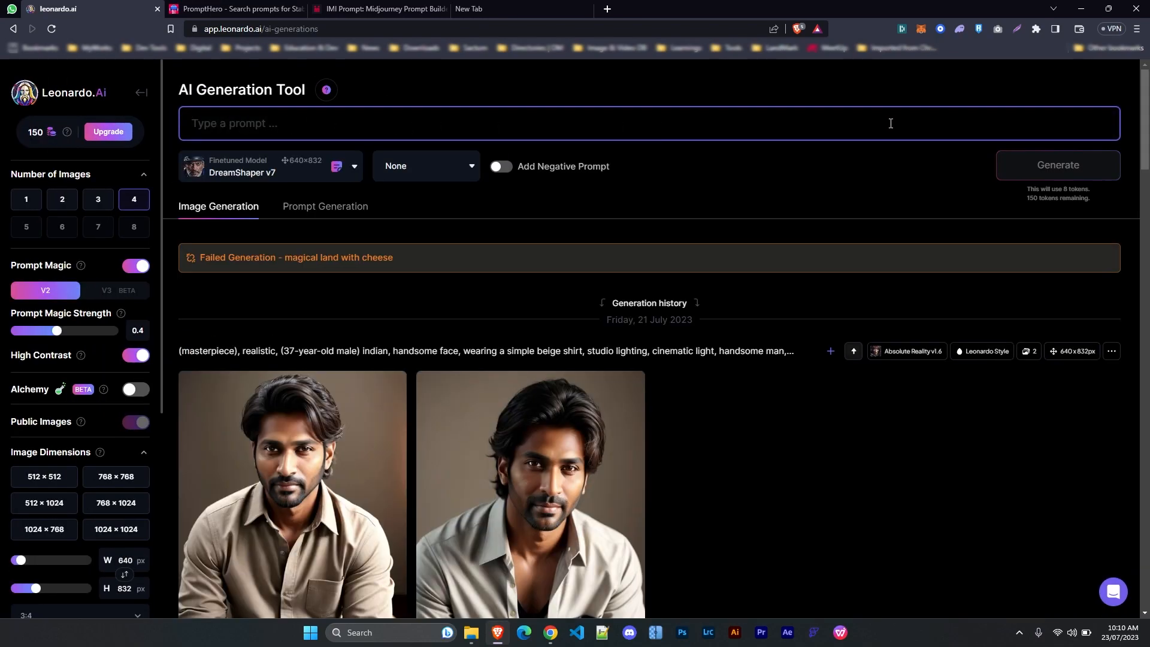
click(228, 173)
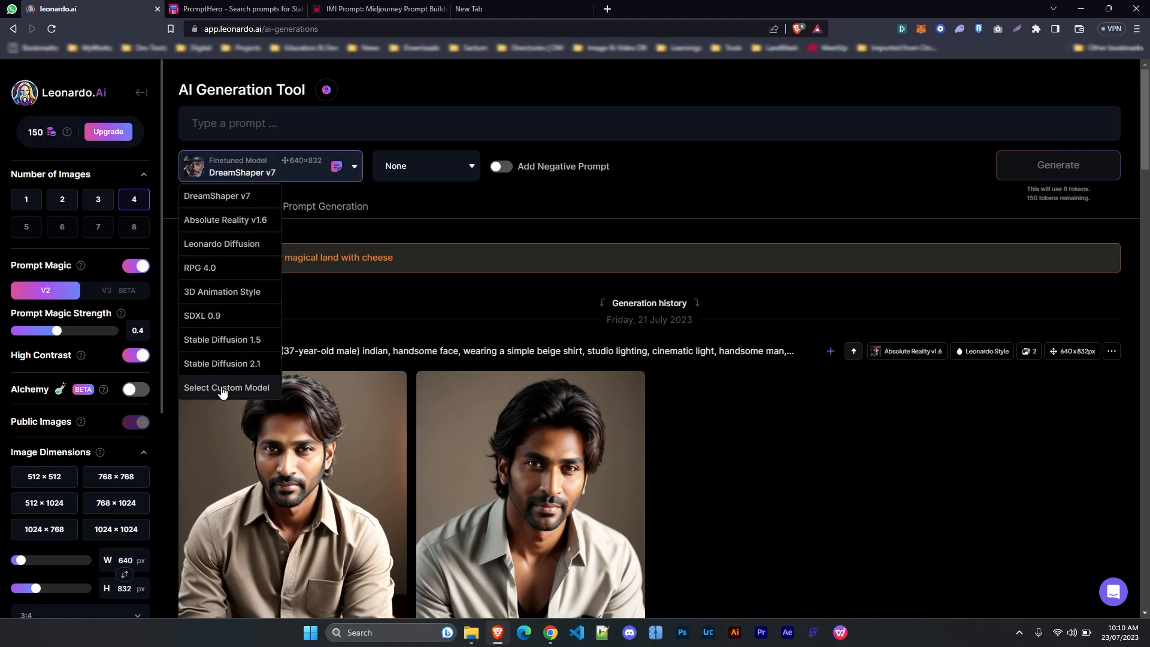
click(57, 97)
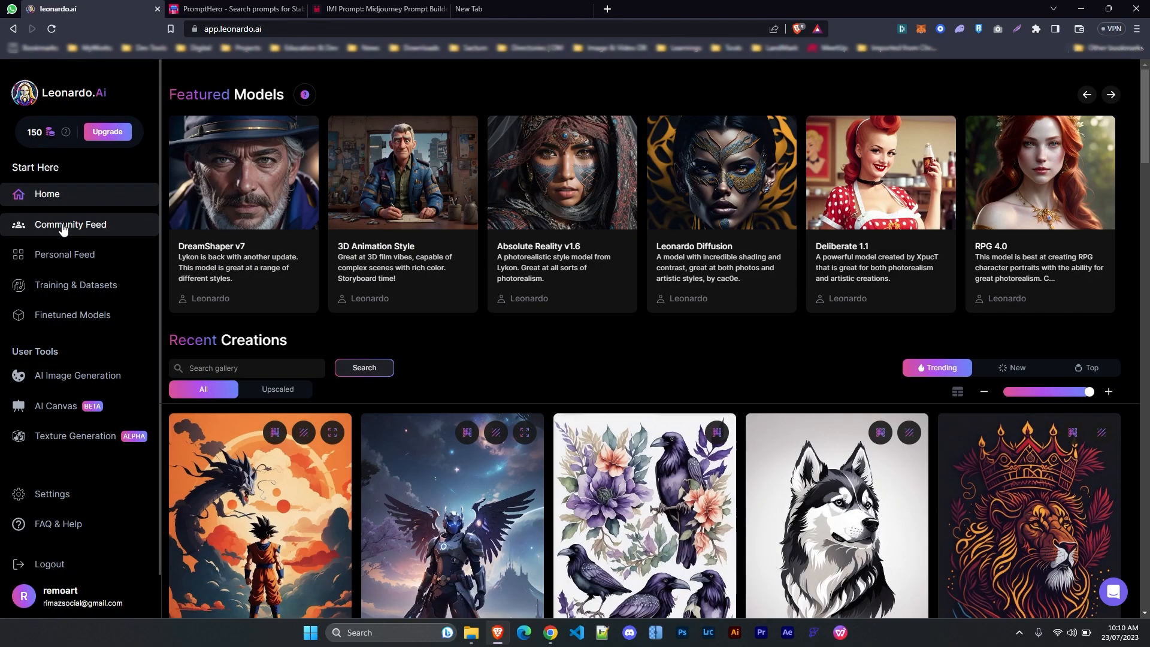
click(33, 225)
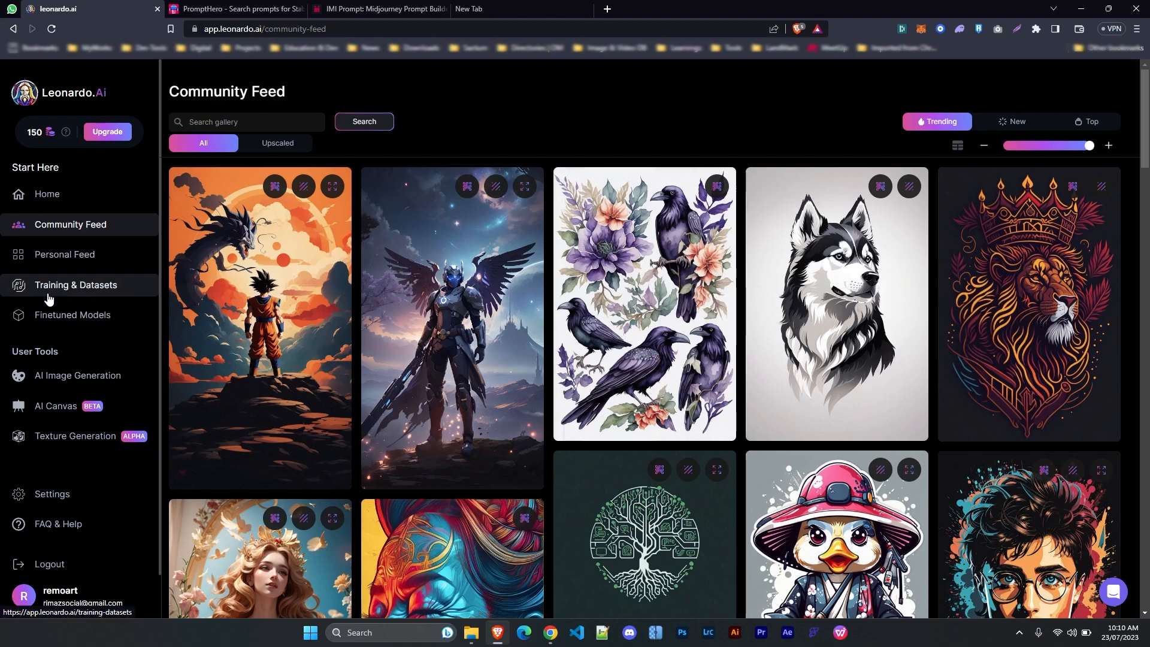
click(51, 321)
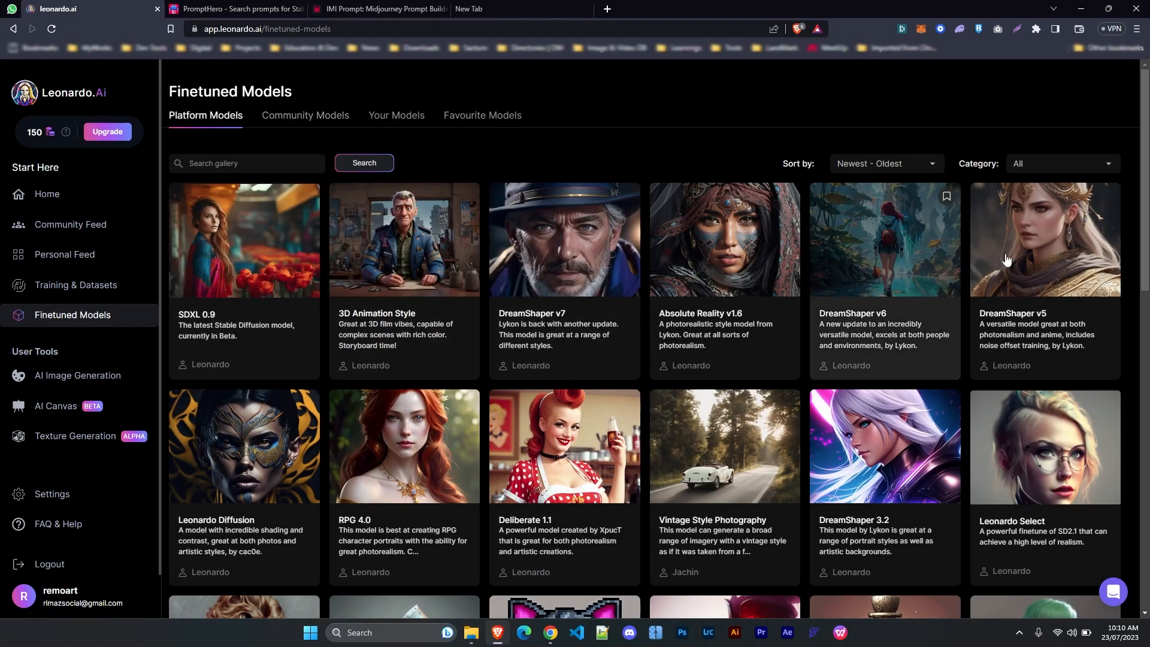
scroll(719, 282, down, 7)
scroll(527, 299, up, 7)
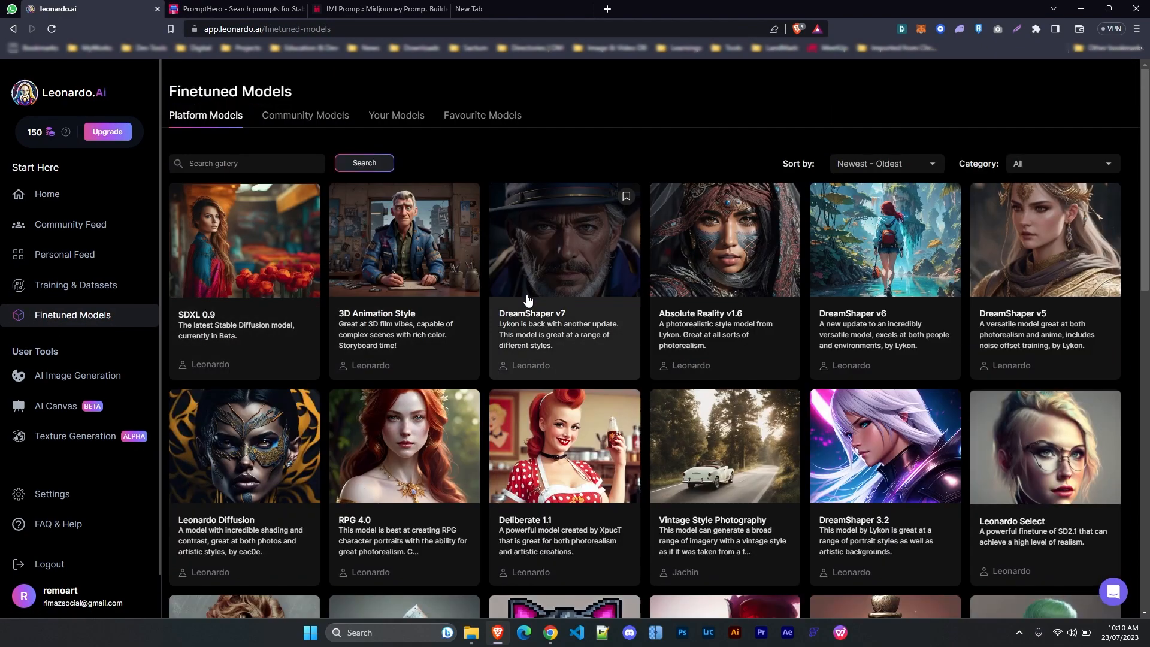
Set the generator to DreamShaper v7, 1 image, 768×768 and a 1:1 aspect ratio
click(50, 384)
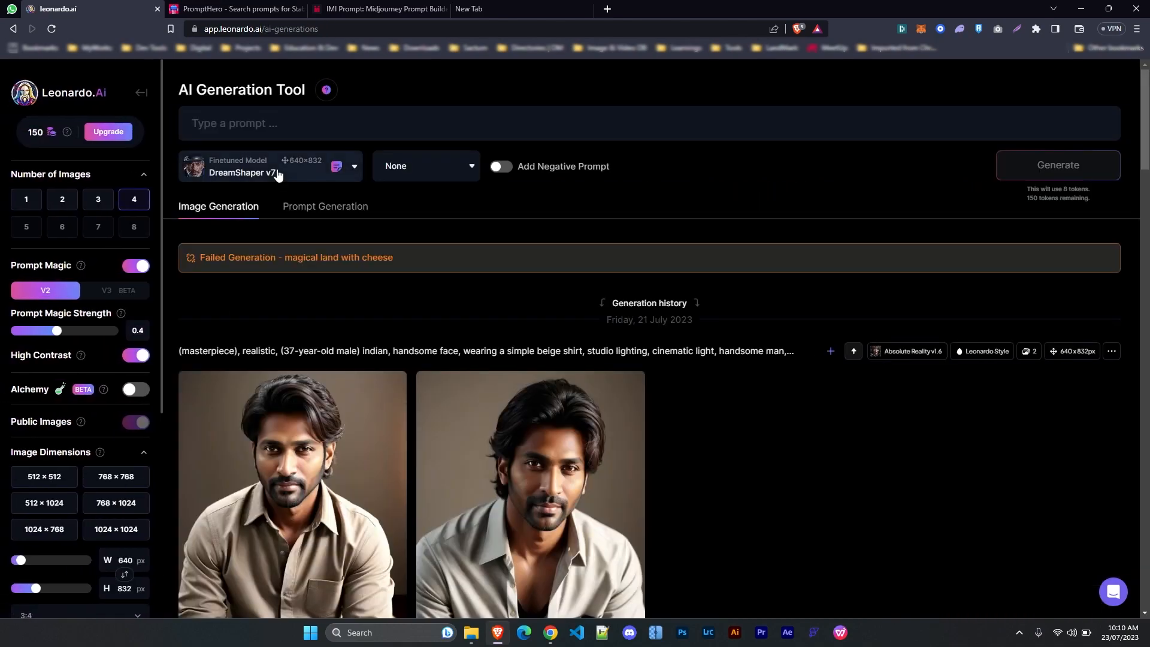
click(246, 174)
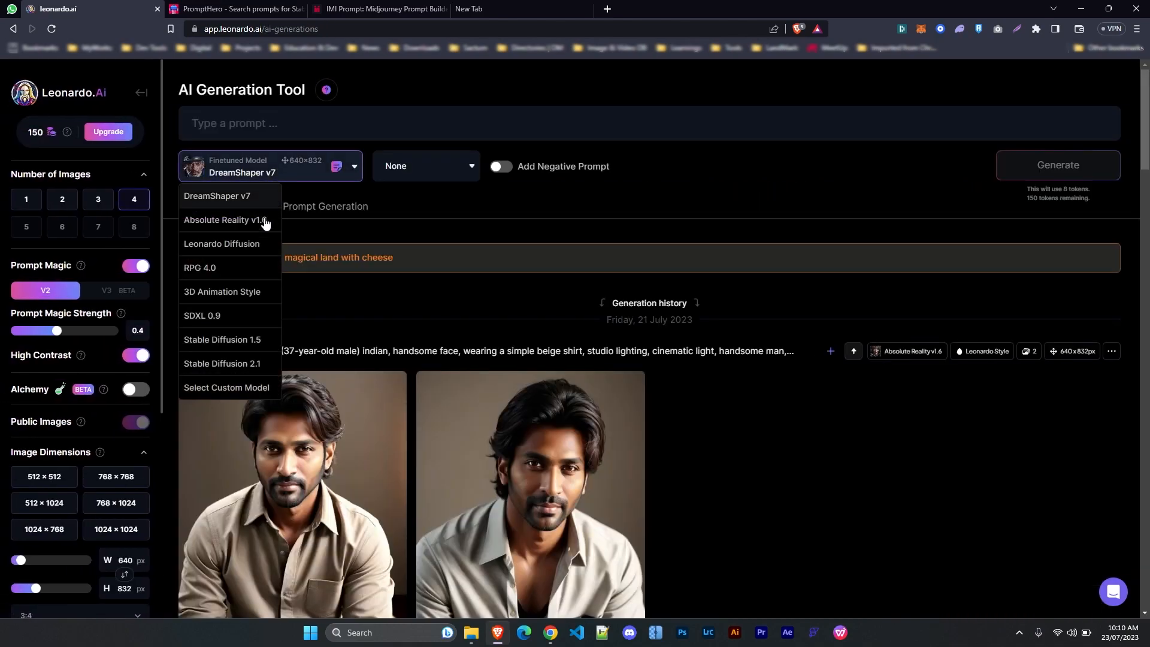
click(223, 204)
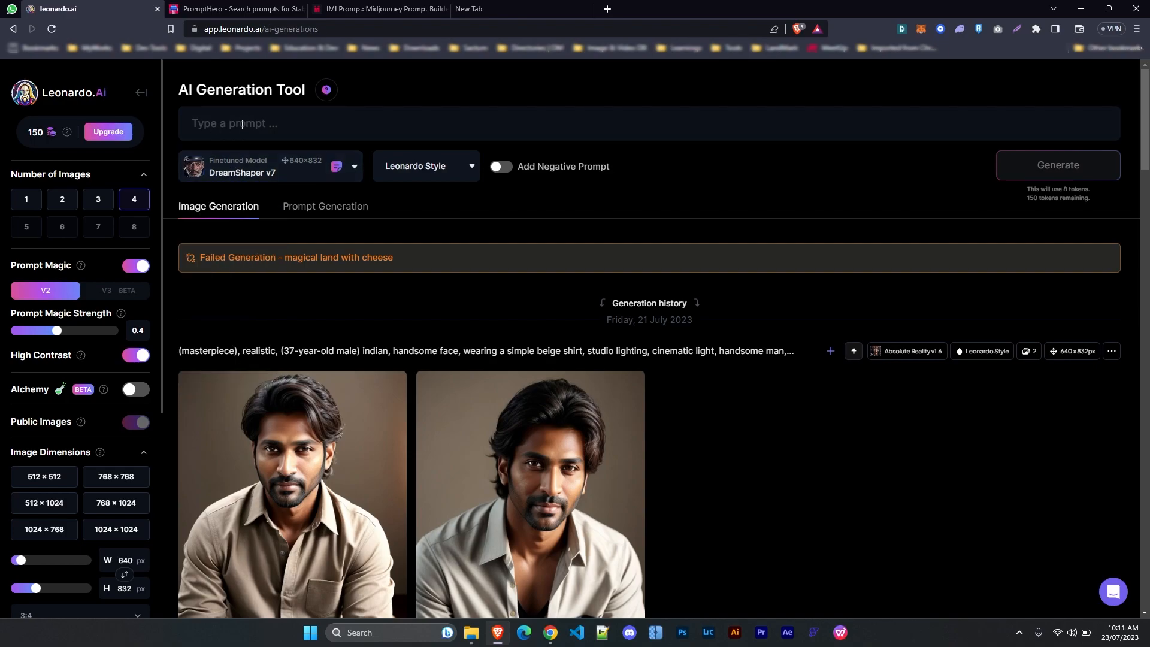
click(26, 199)
scroll(26, 199, down, 1)
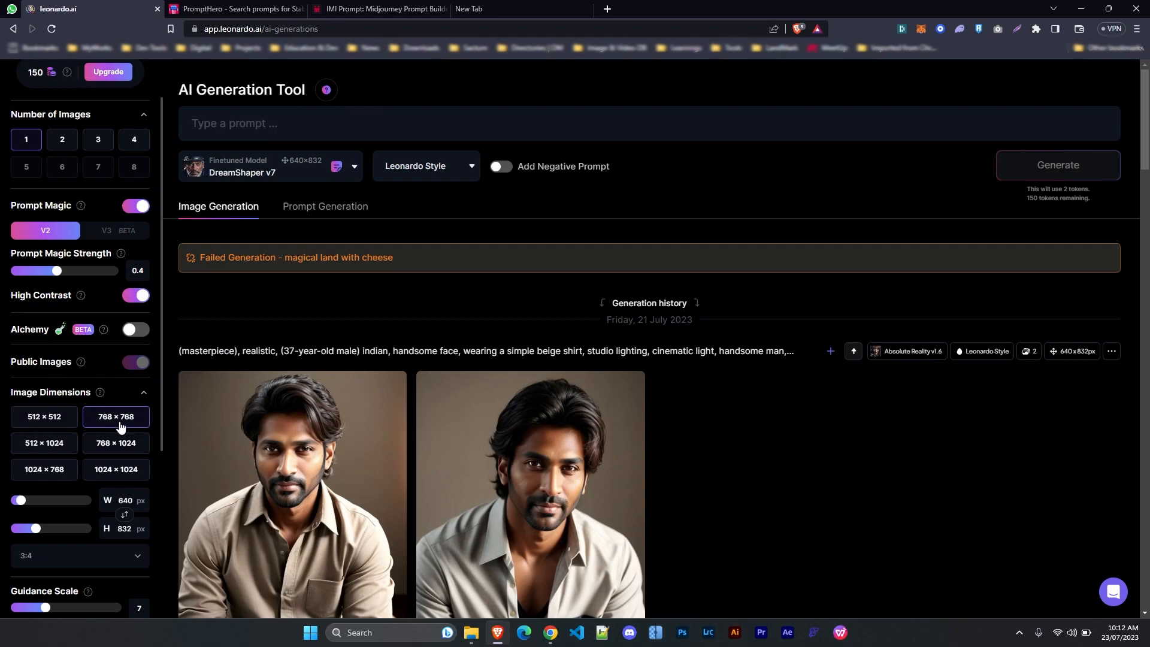
click(88, 381)
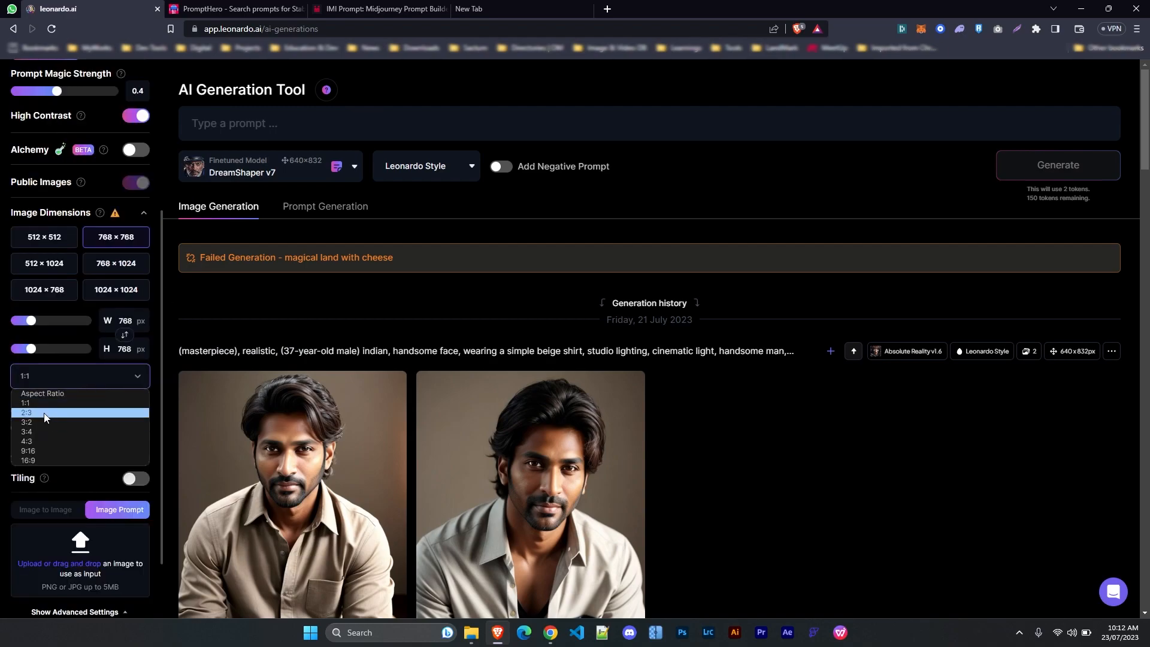
click(38, 452)
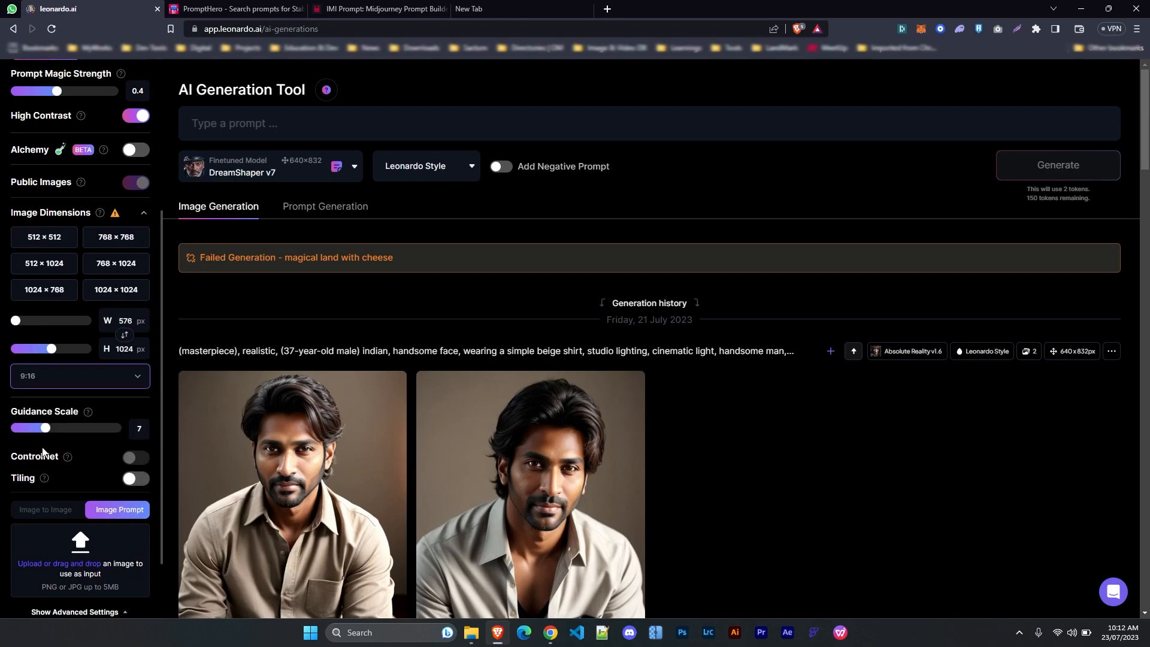
click(77, 385)
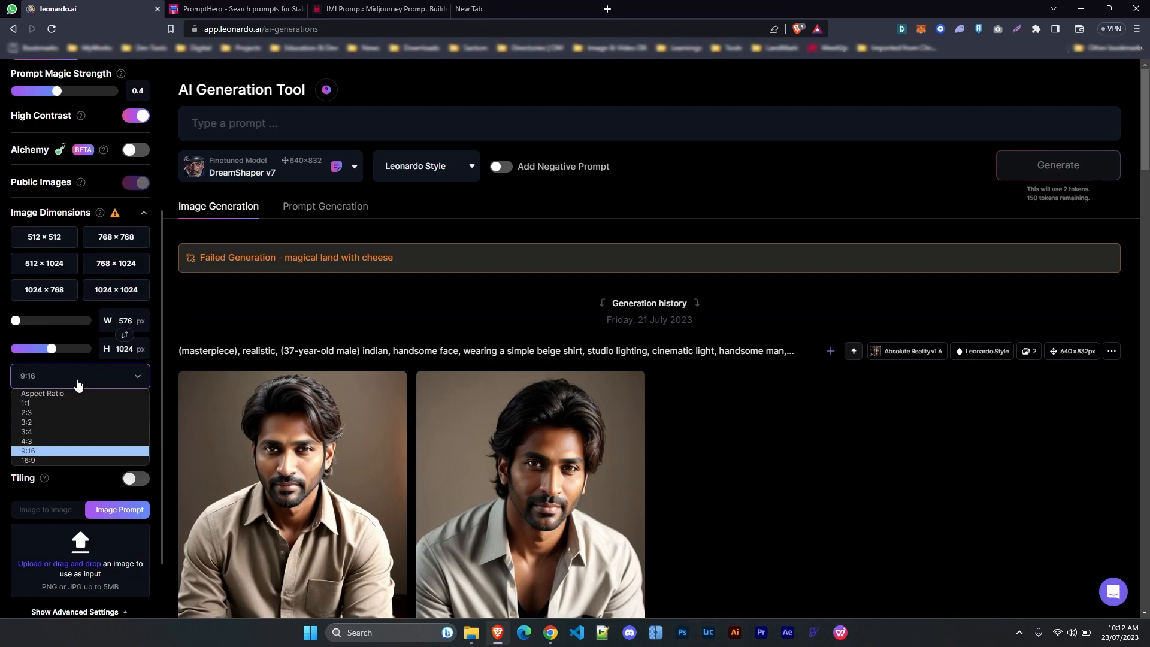
click(42, 401)
scroll(84, 411, down, 1)
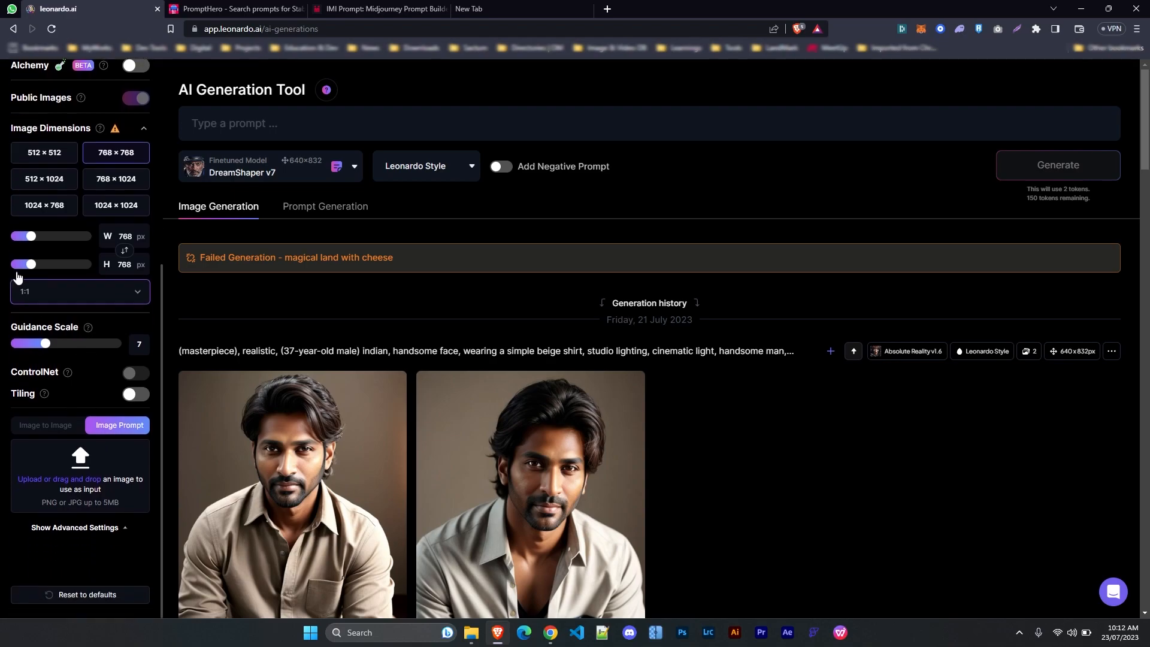
scroll(54, 442, up, 5)
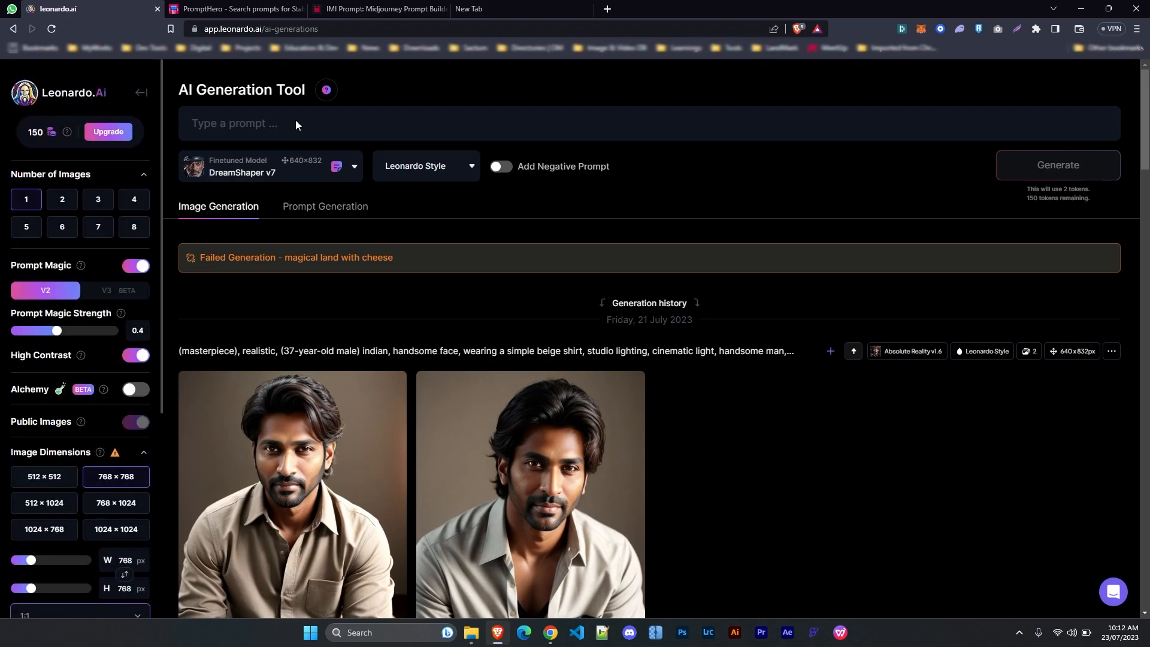
Generate an image from 'Superman in Dubai street' and preview it full size
click(252, 123)
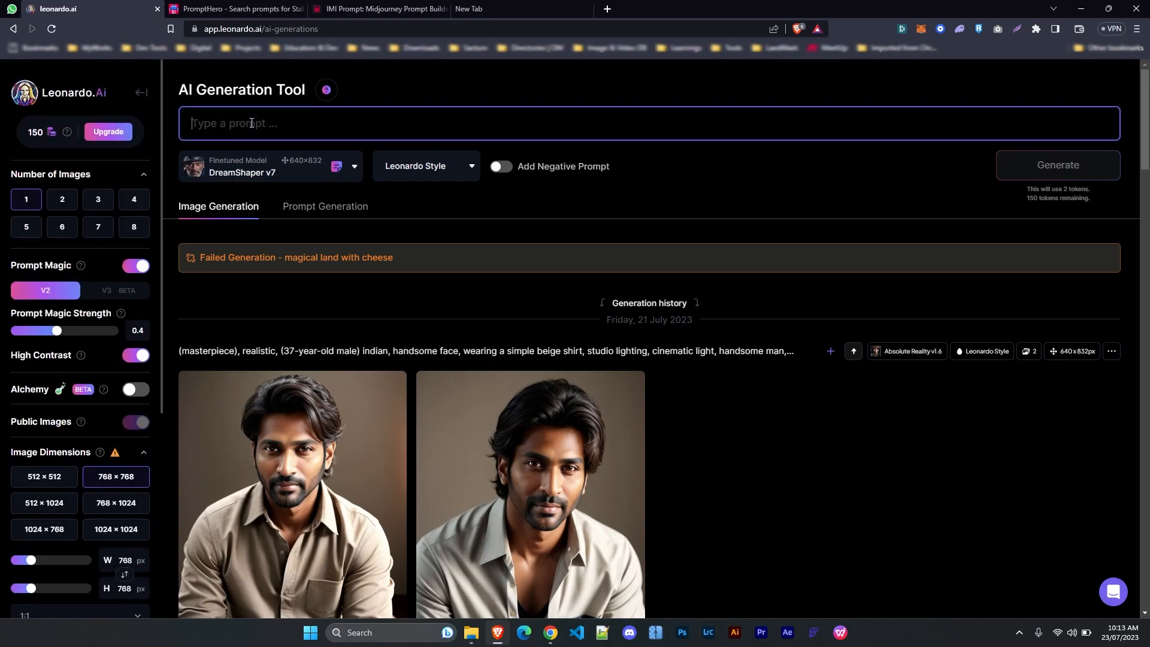
text(Superman in Dubai street)
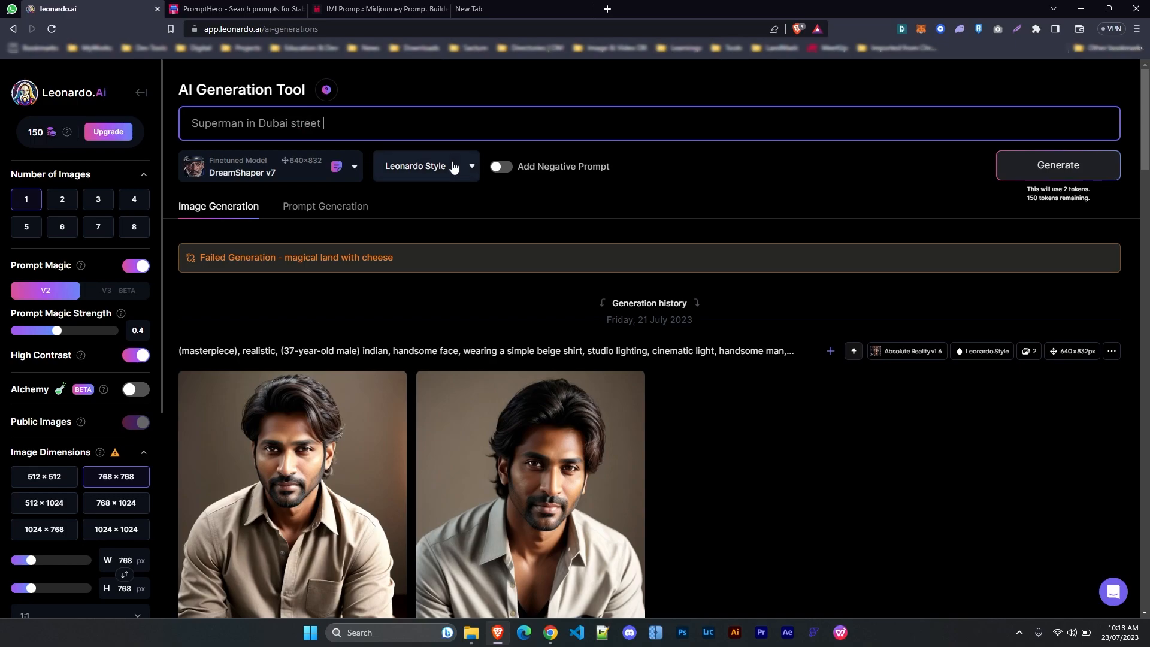
click(1041, 173)
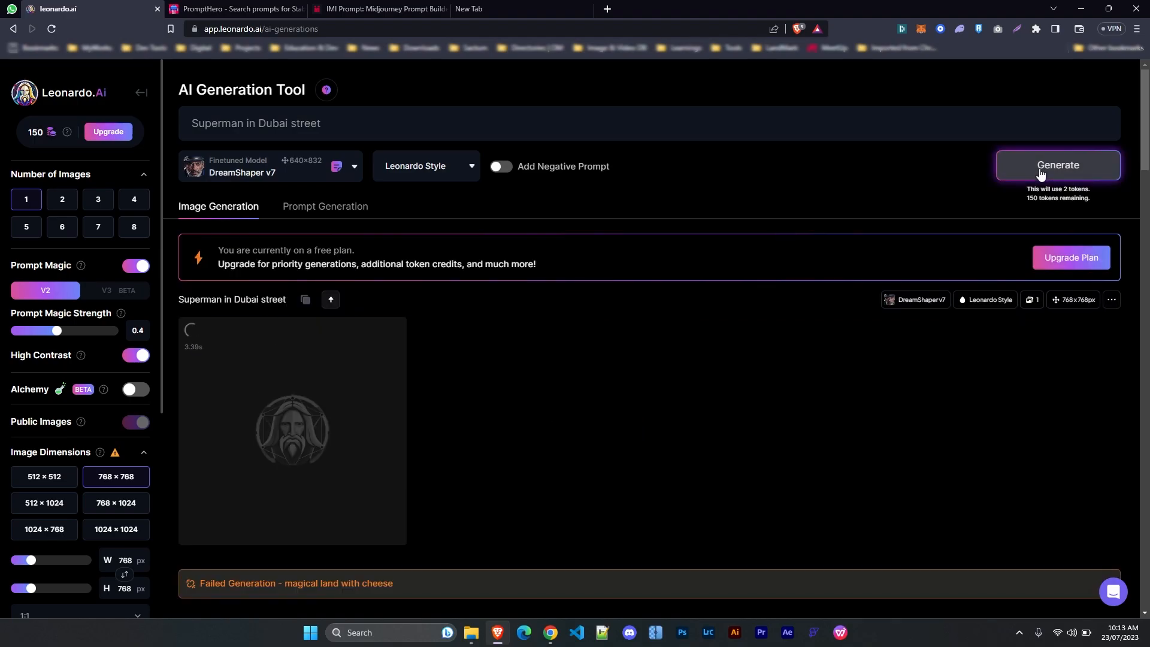
scroll(551, 422, down, 2)
click(313, 333)
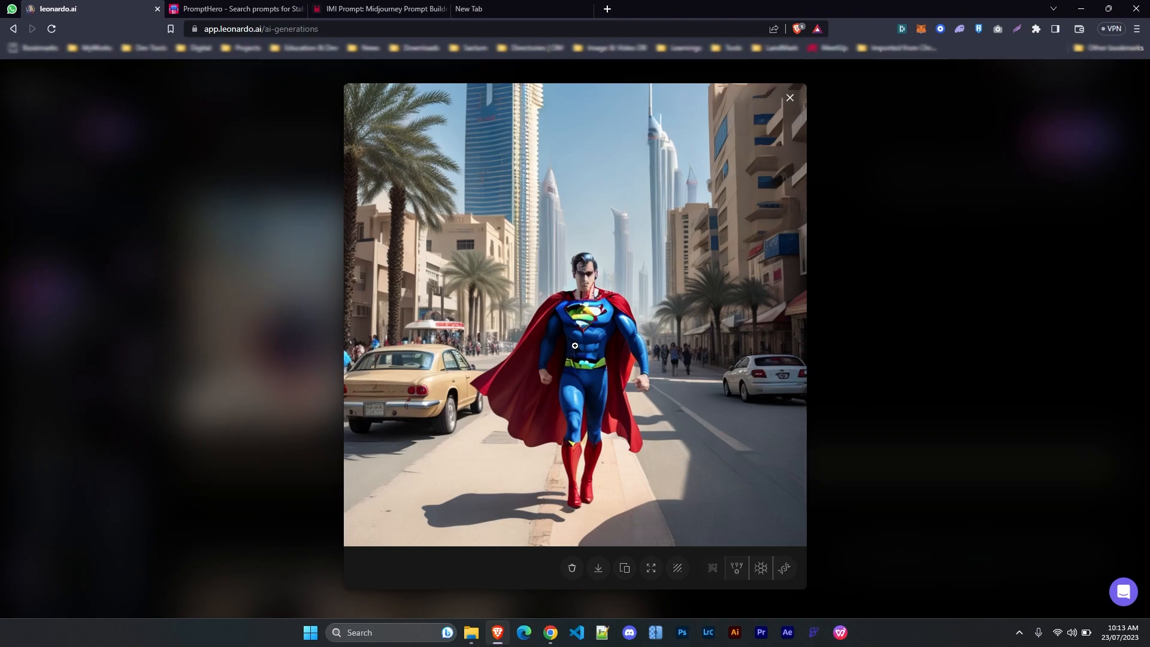
click(847, 410)
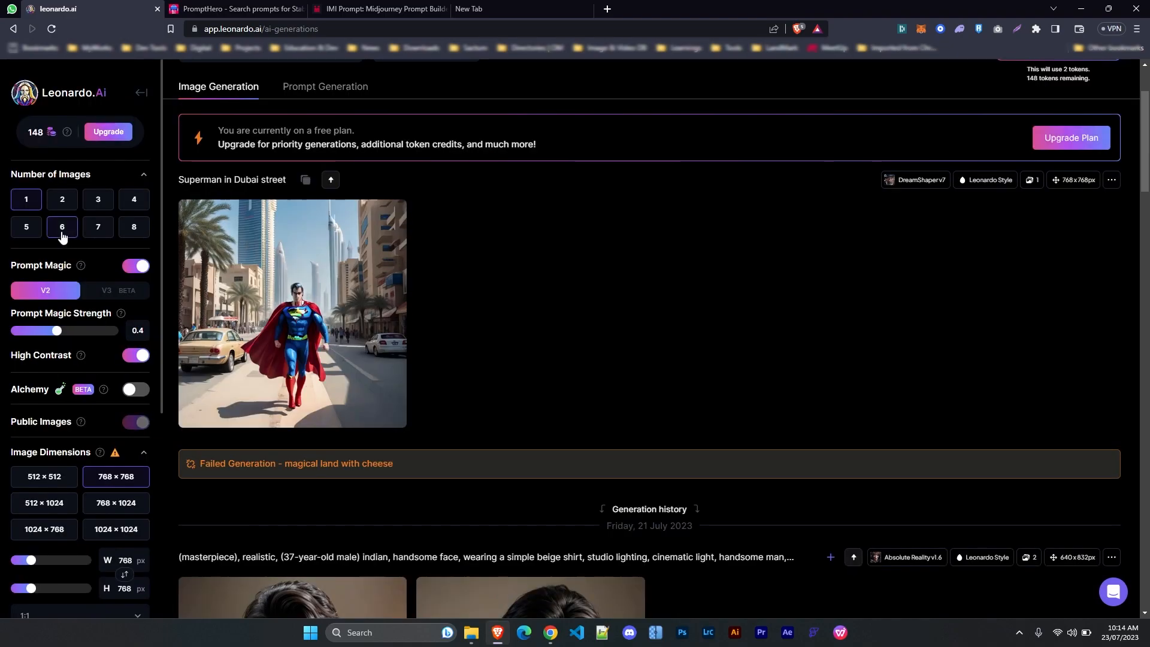
Search the home page's Recent Creations gallery for 'logo'
click(48, 94)
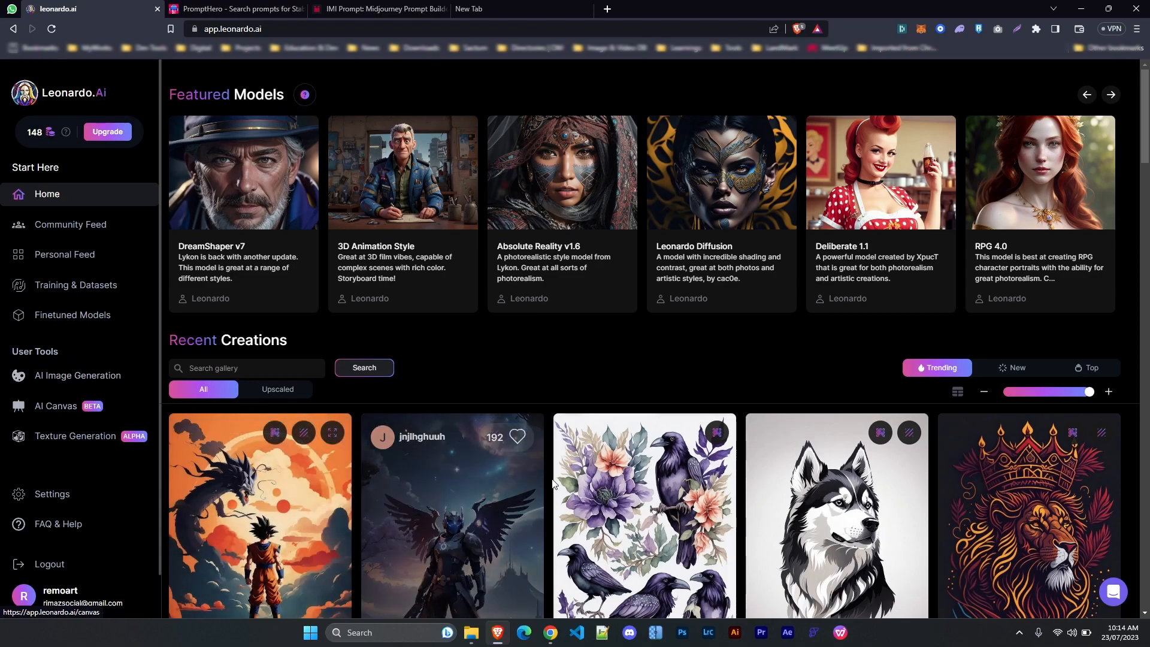
click(264, 369)
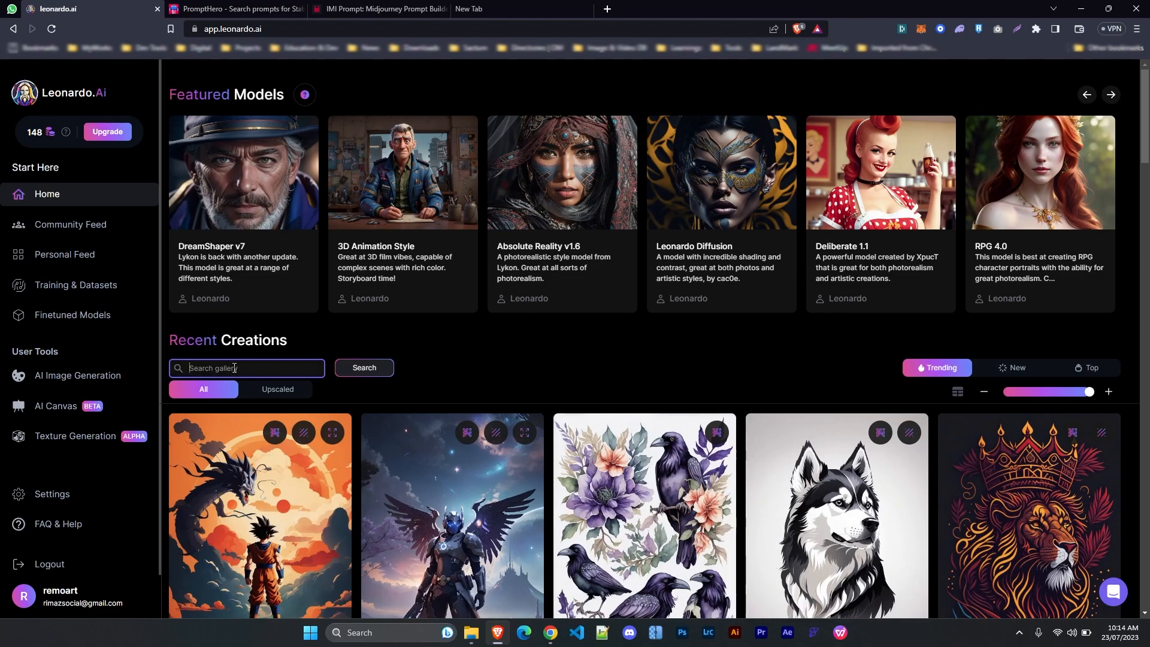
text(logo)
key(Return)
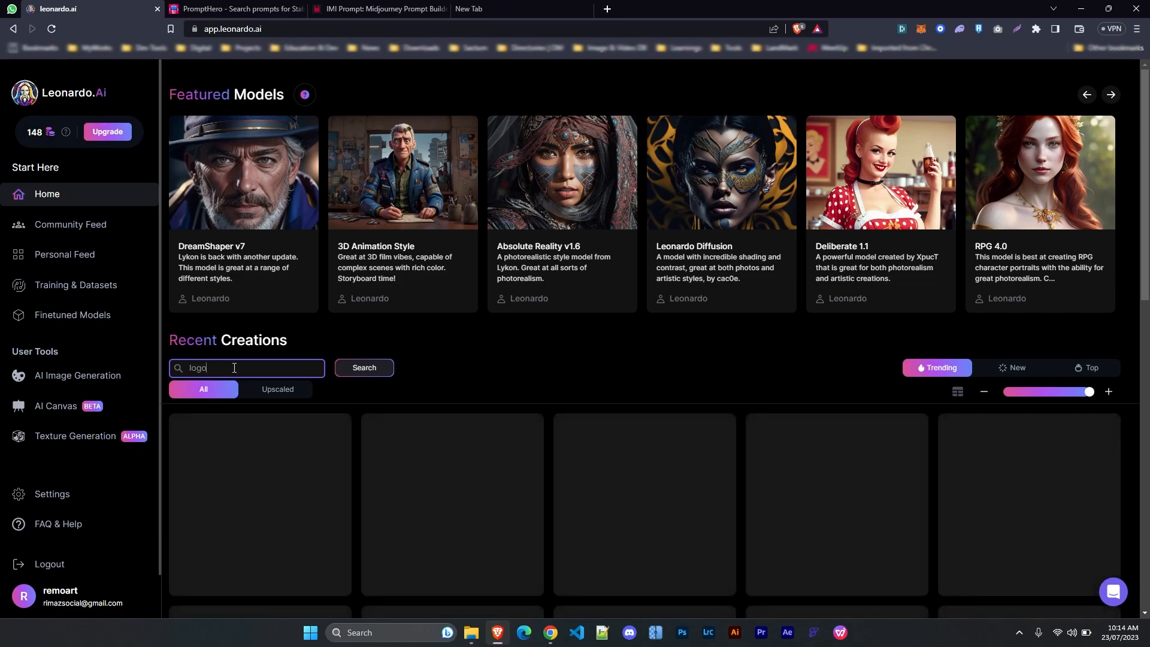
scroll(857, 419, down, 4)
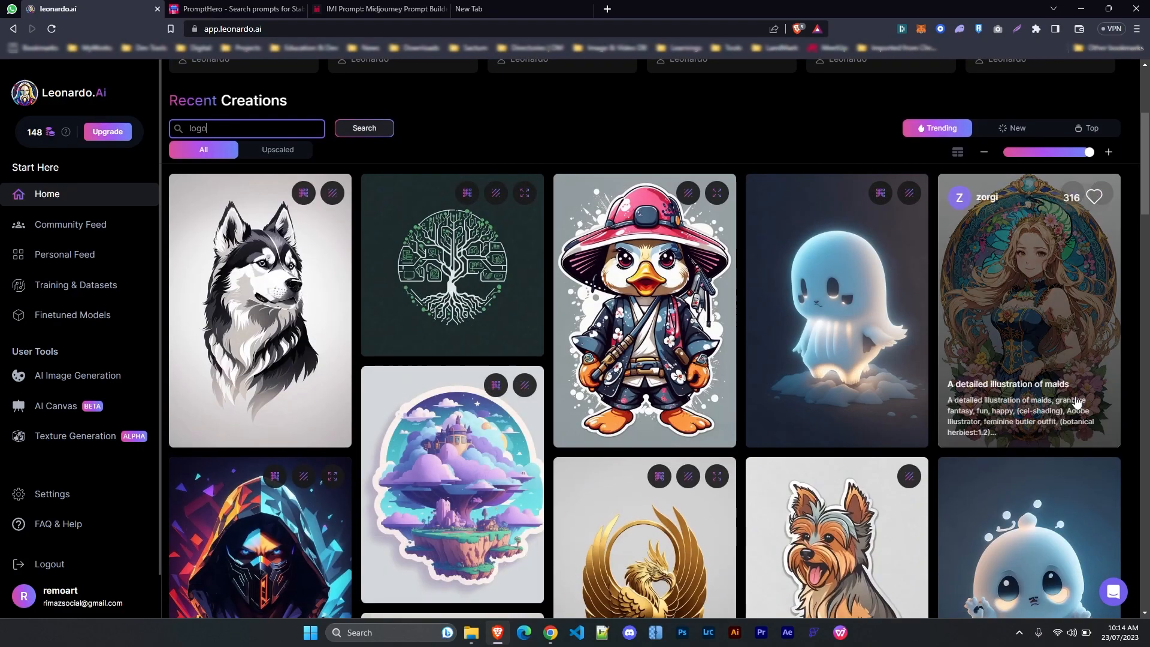
scroll(645, 275, down, 15)
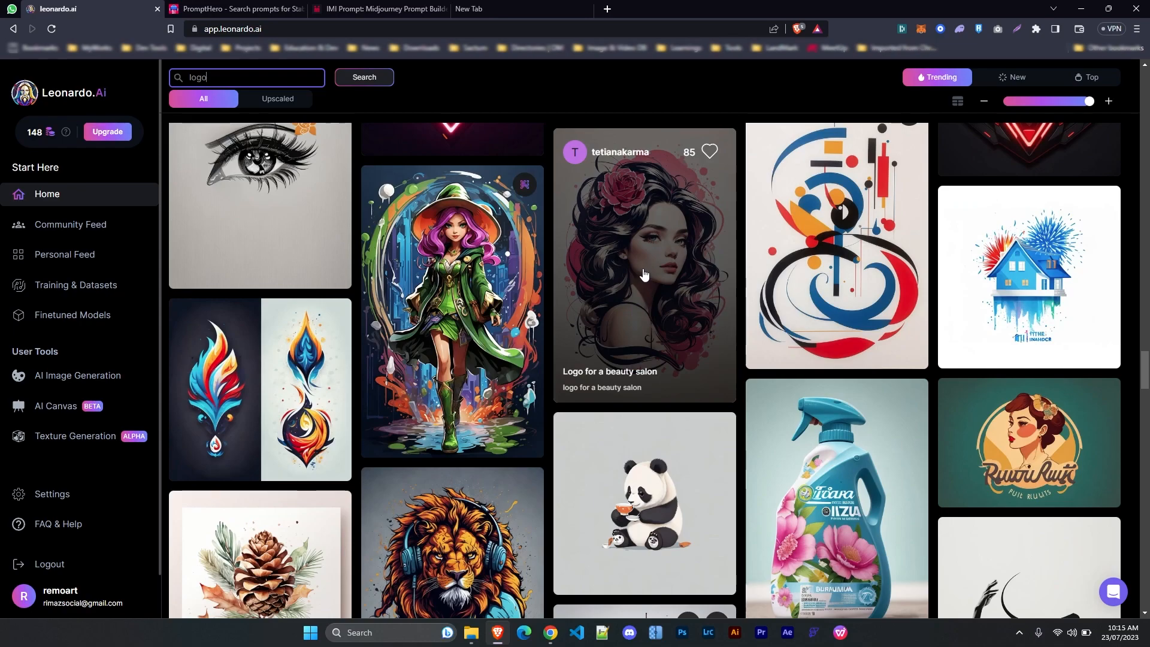
Open the 'Logo for a beauty salon' creation and copy its prompt
click(644, 274)
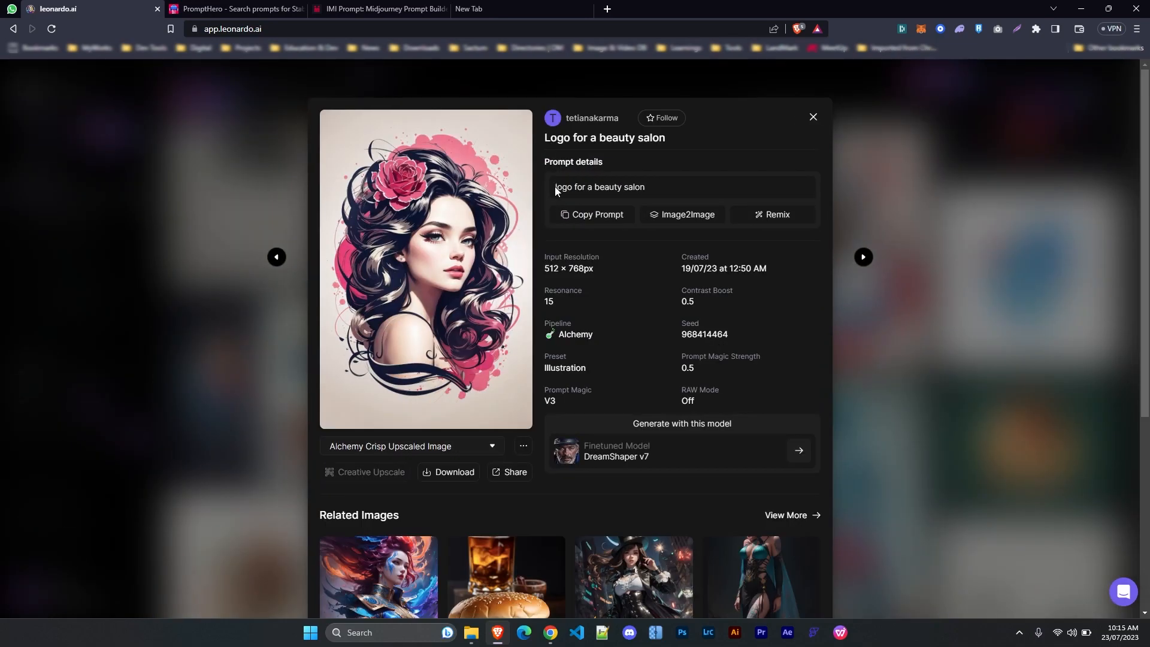
drag(555, 190, 639, 188)
click(595, 219)
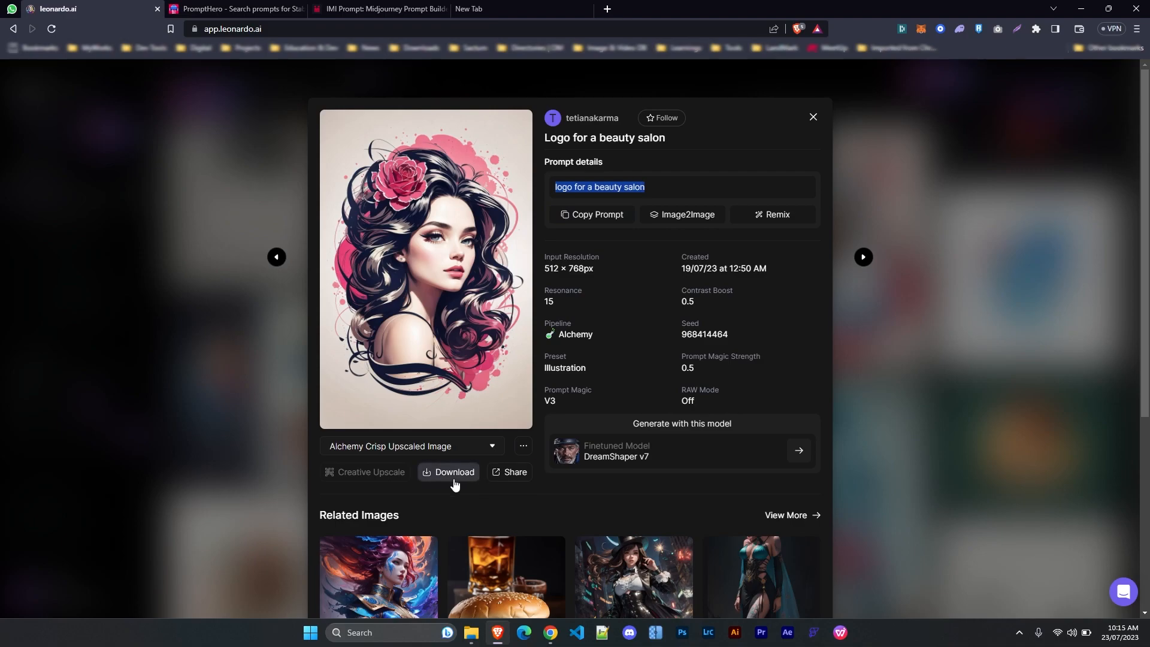
Load the beauty salon creation's prompt and settings into the generator
click(774, 214)
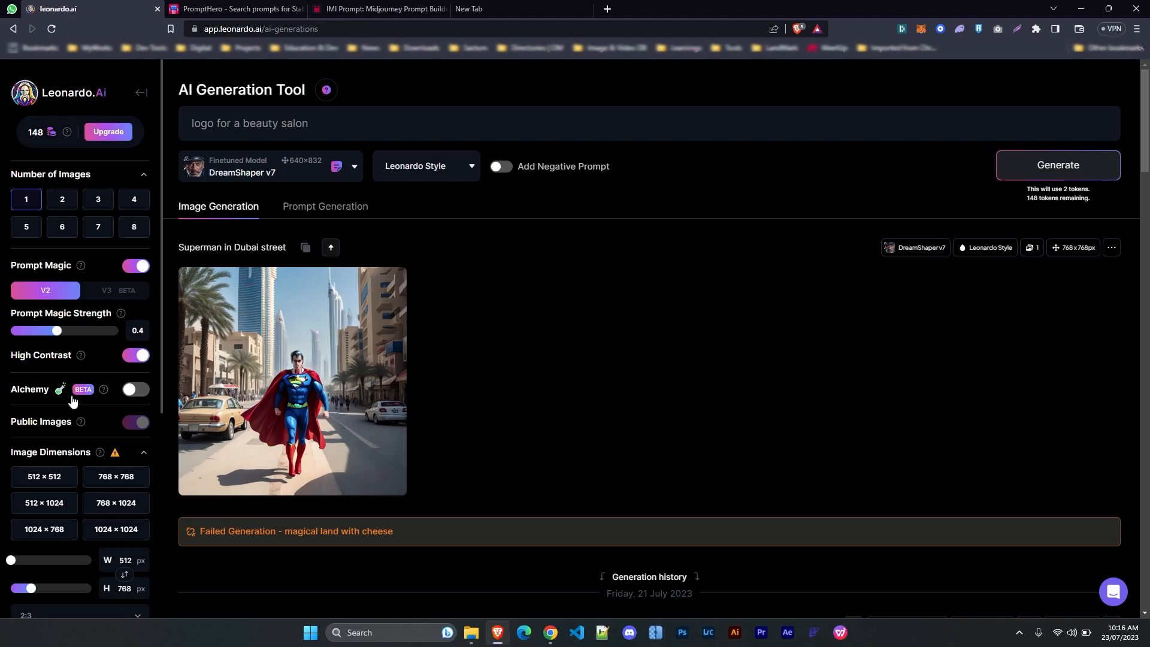
scroll(40, 490, down, 5)
scroll(41, 490, up, 5)
scroll(86, 491, down, 3)
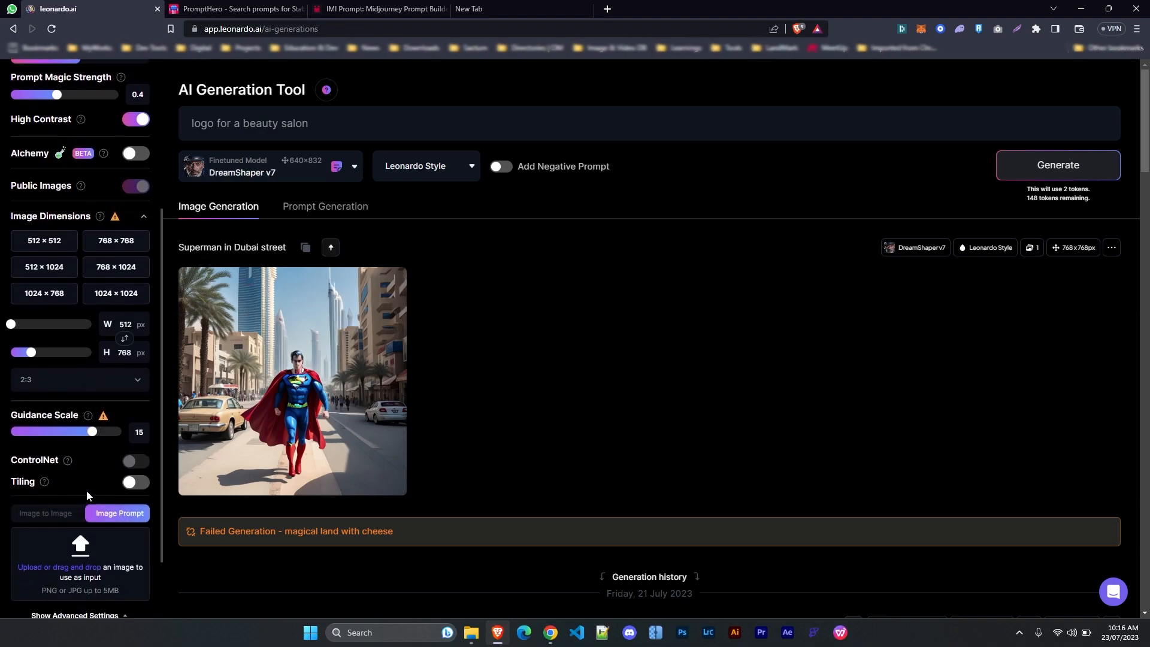
scroll(86, 490, down, 2)
scroll(86, 490, up, 5)
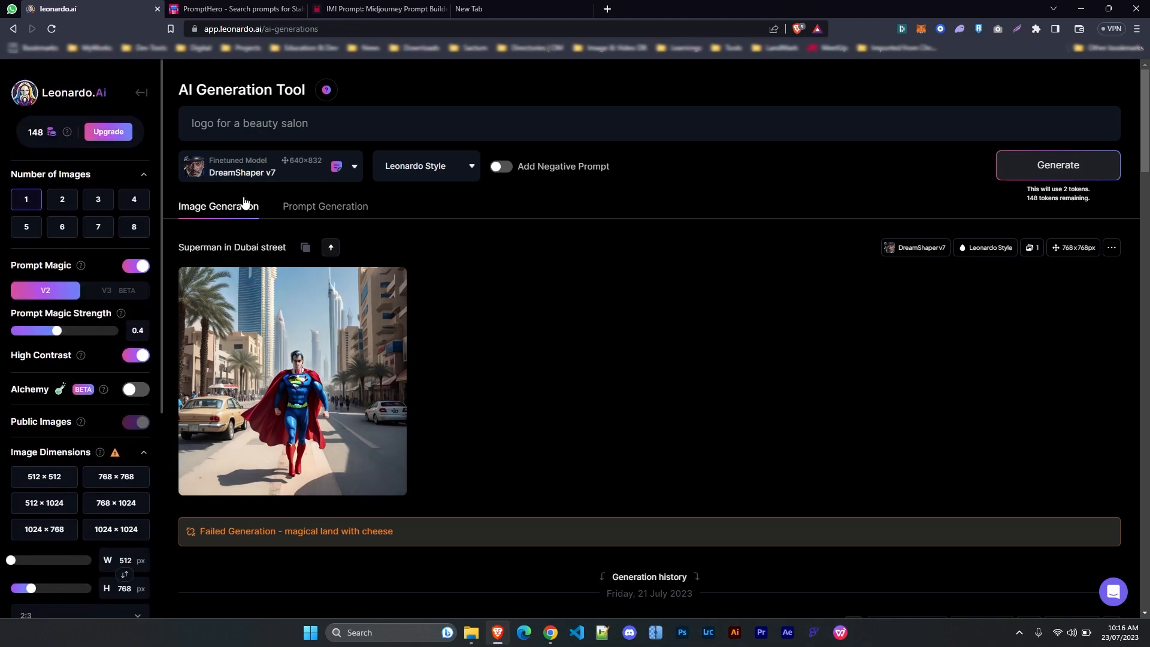
Replace 'beauty salon' with 'gym' so the prompt reads 'logo for a gym'
drag(318, 124, 191, 124)
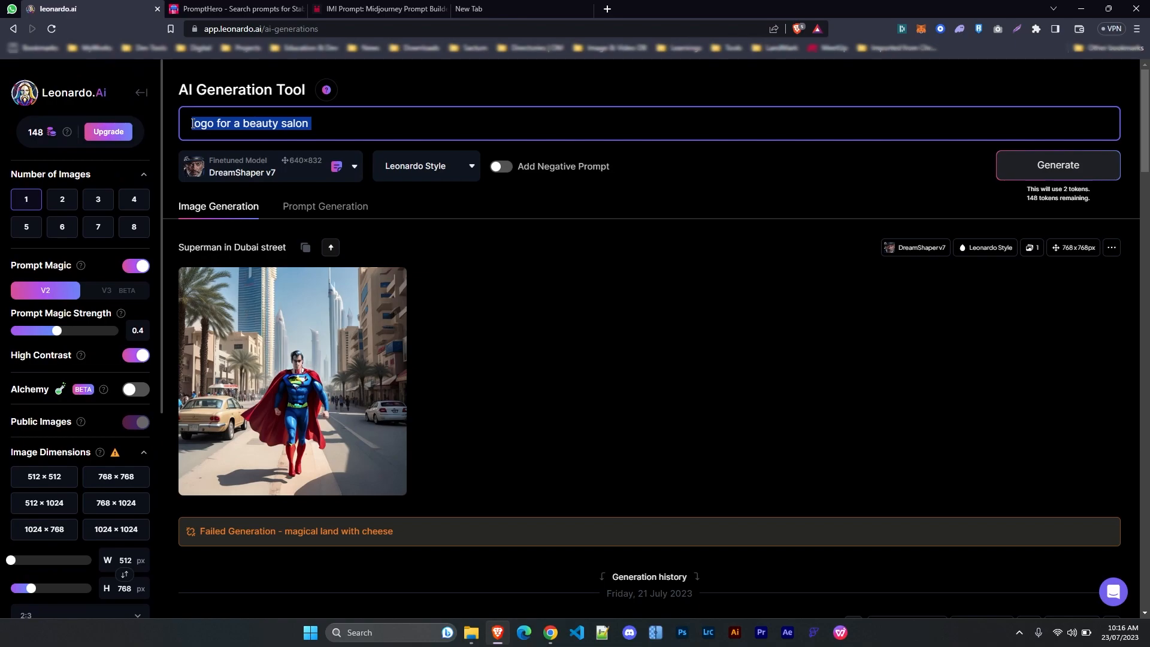
click(256, 123)
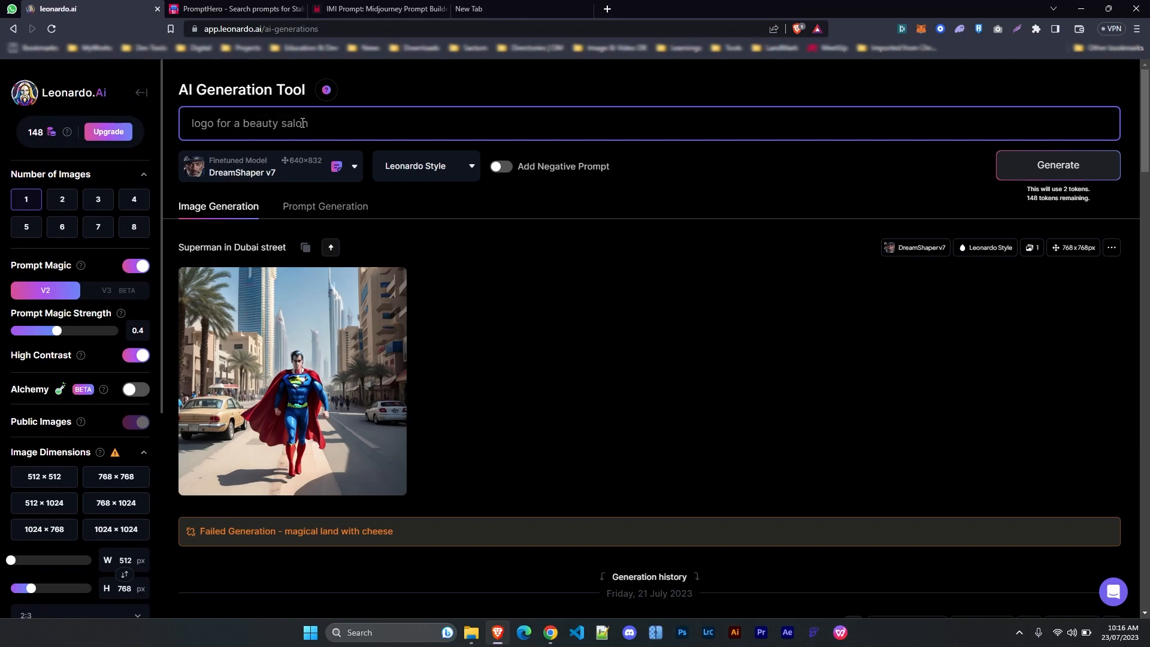
drag(245, 124, 313, 123)
text(gym)
Generate the gym logo and preview the result full size
click(1052, 172)
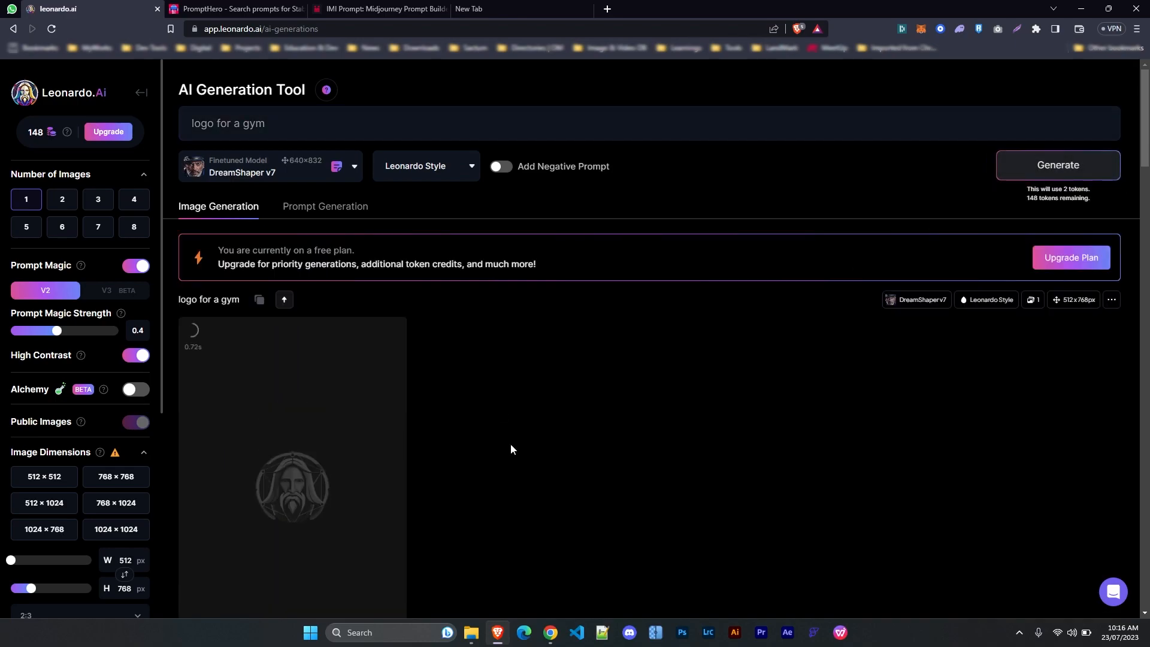
scroll(510, 444, down, 2)
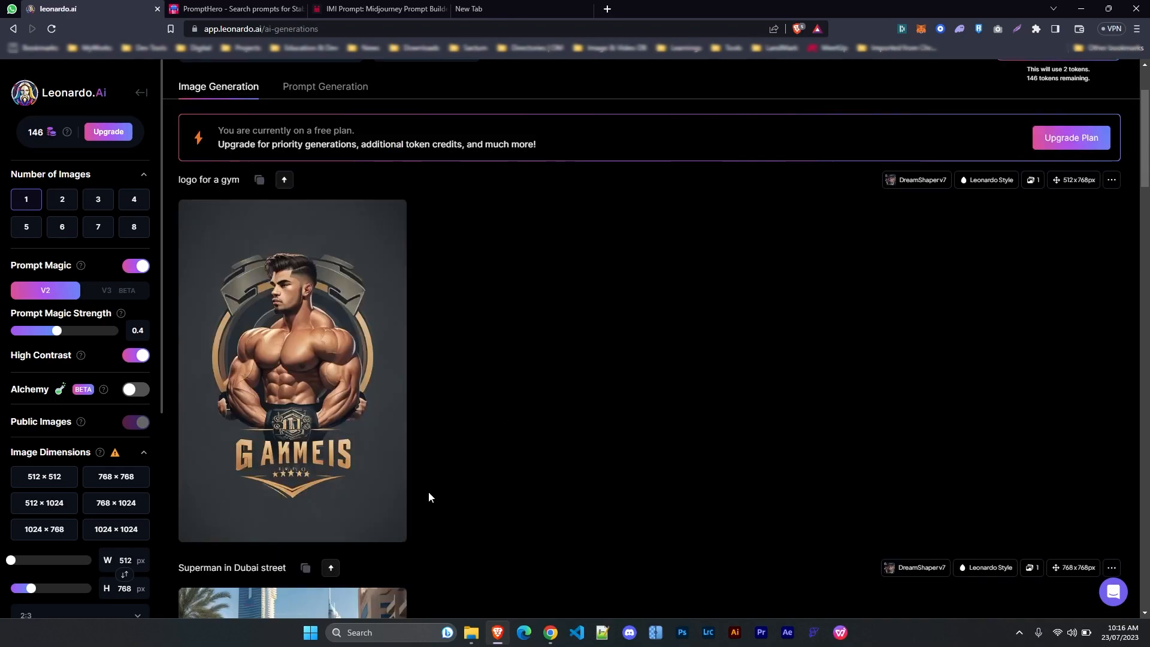
click(224, 458)
click(774, 333)
scroll(346, 271, up, 1)
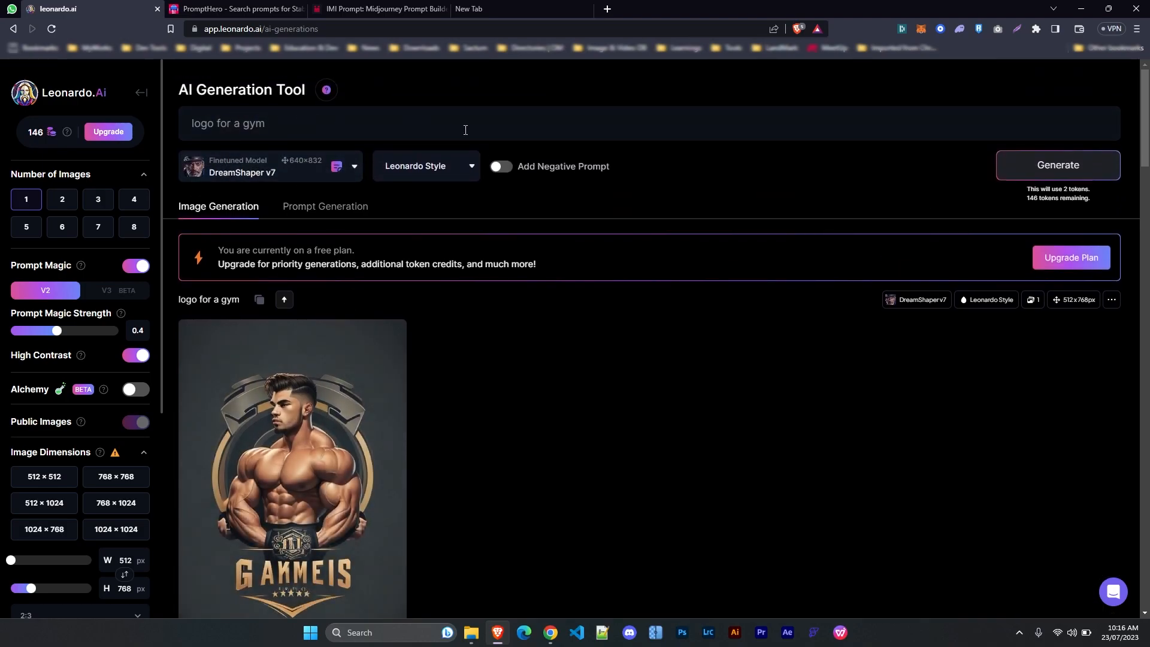
Append ', white background, minimal, flat' to the prompt and generate with DreamShaper v7
click(309, 126)
text(, )
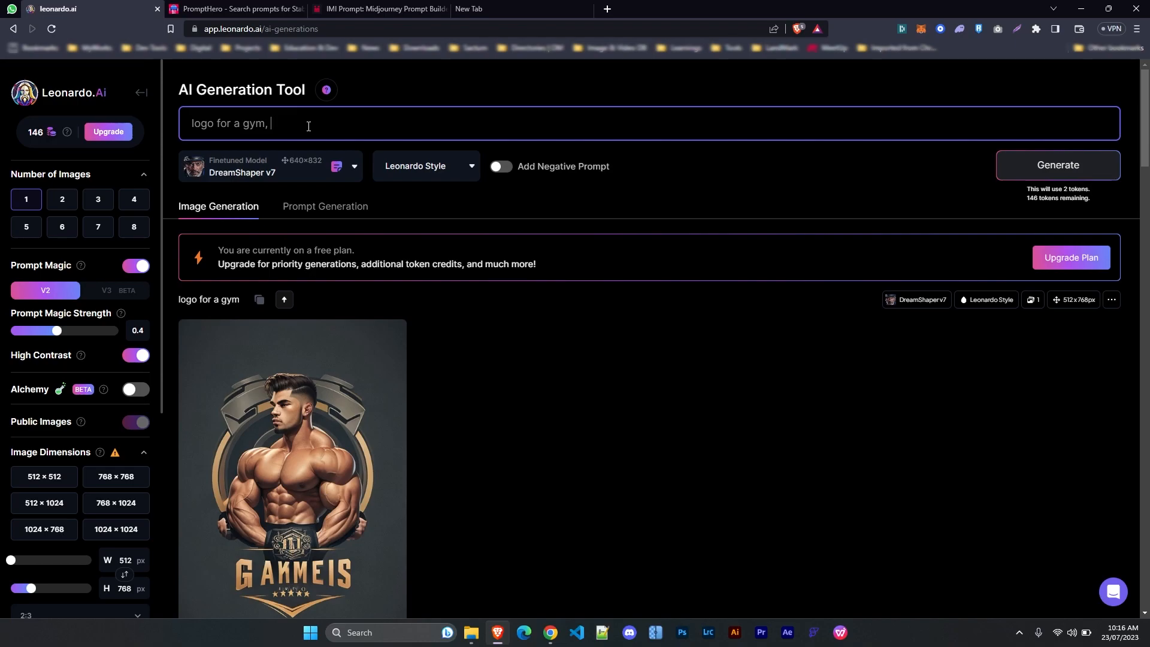
text(white background, minimal, flat)
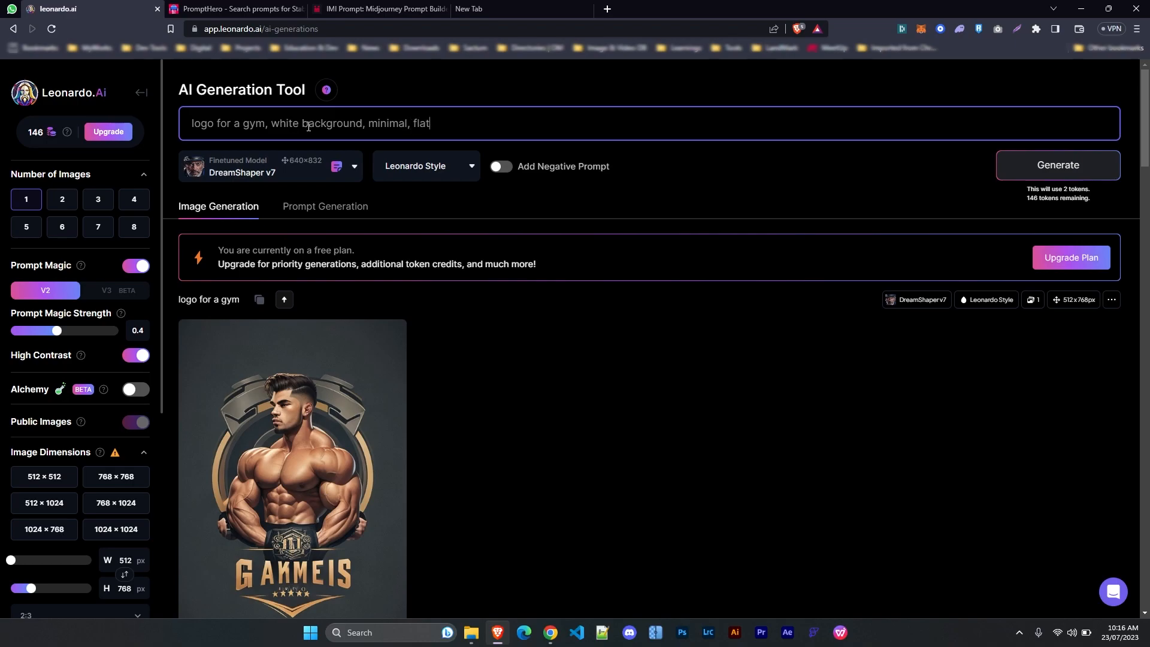
click(1041, 165)
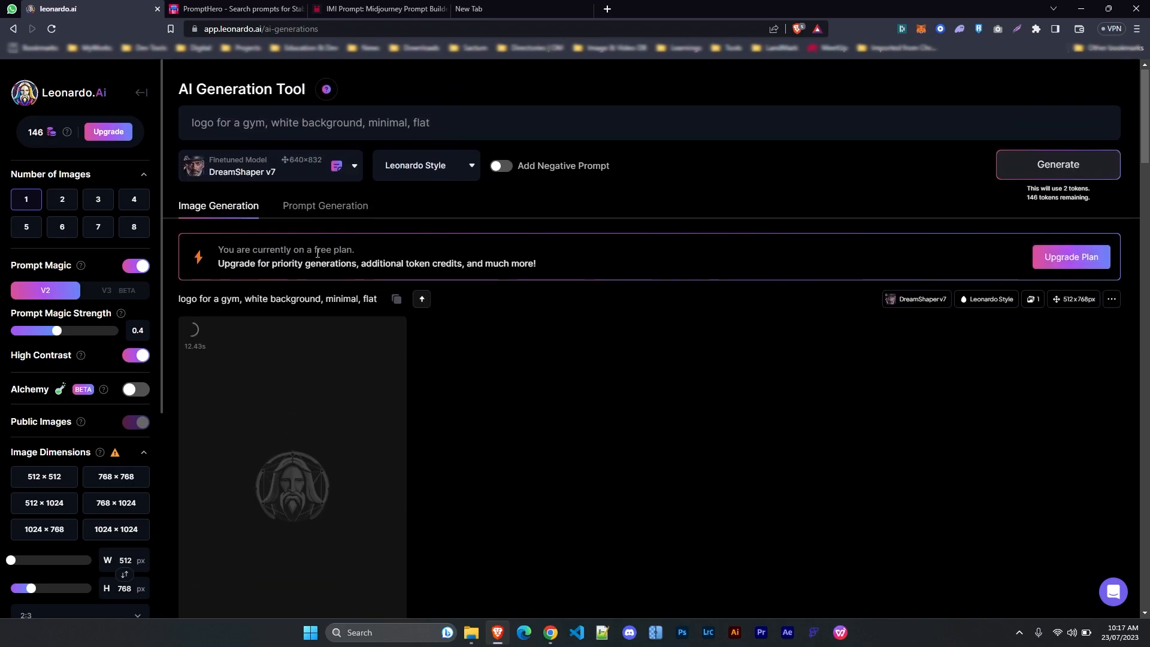
Switch the model to 3D Animation Style and generate the gym logo again
click(300, 169)
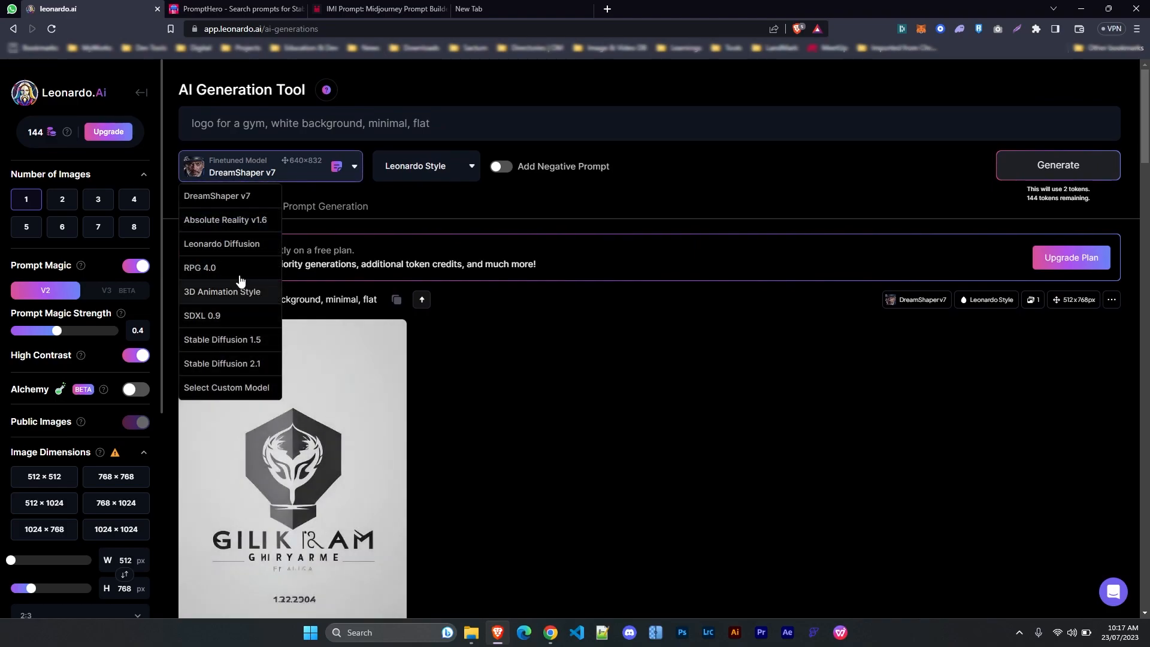
click(584, 486)
scroll(581, 487, down, 3)
scroll(580, 492, up, 3)
click(350, 168)
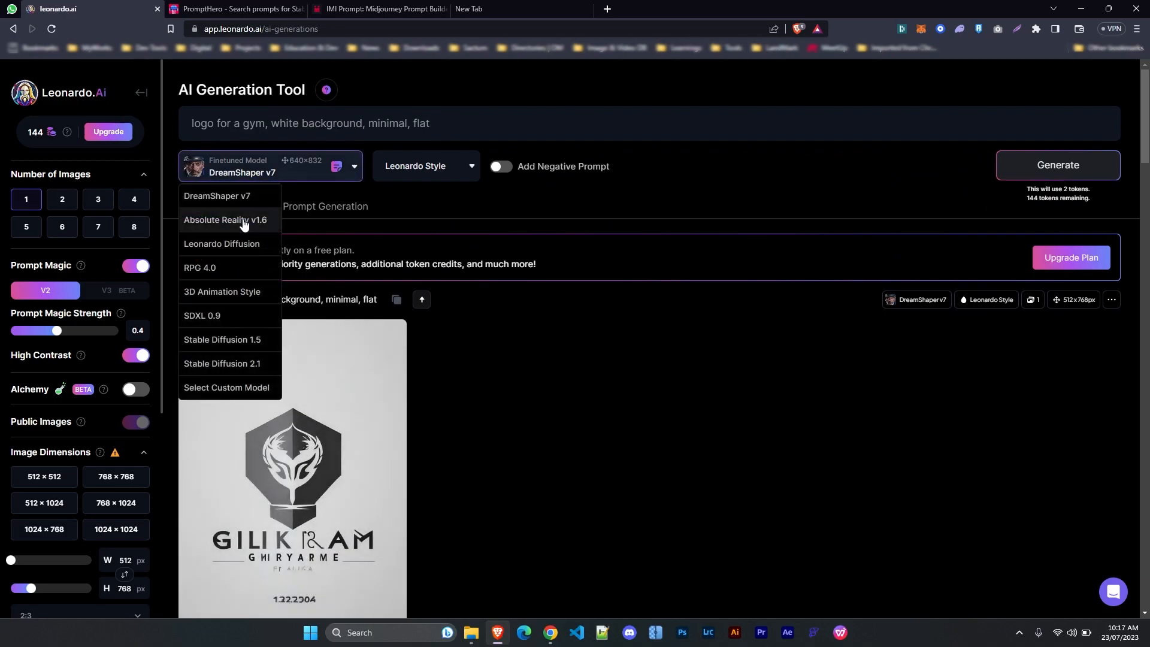
click(219, 292)
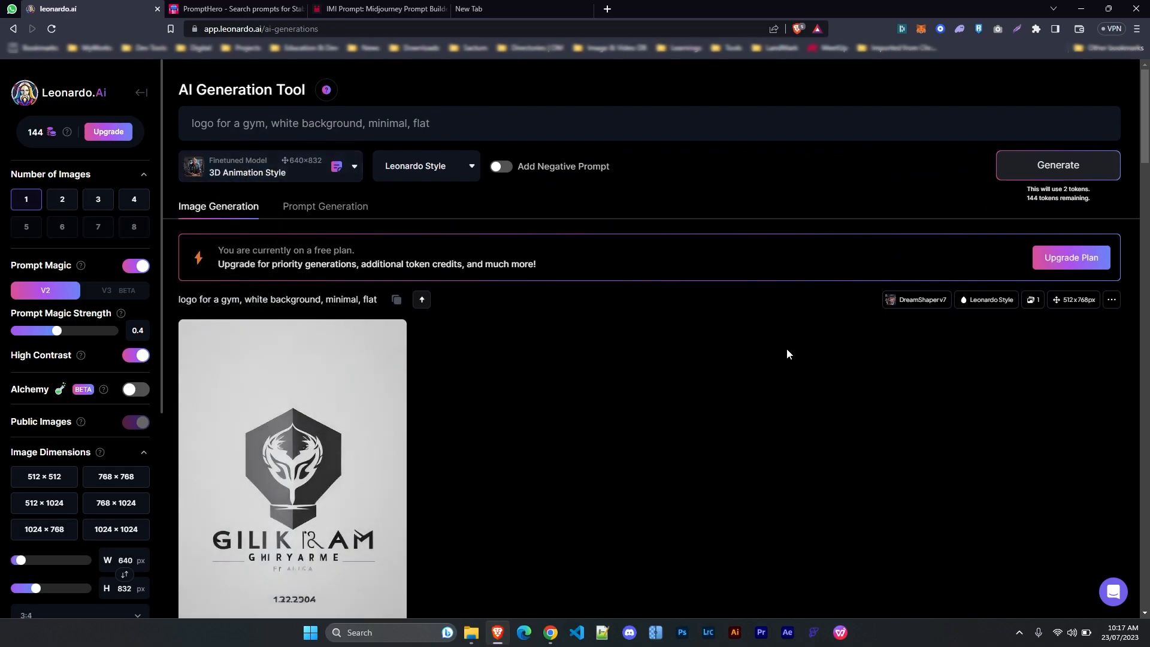
click(1046, 160)
scroll(479, 415, down, 2)
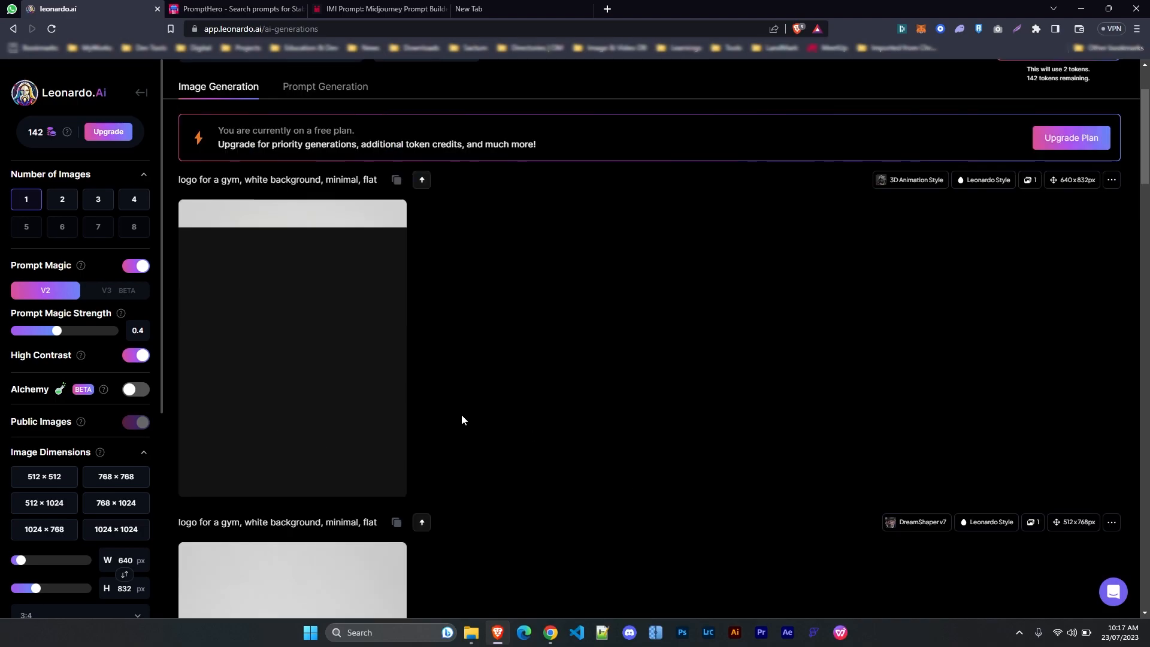
scroll(362, 400, down, 2)
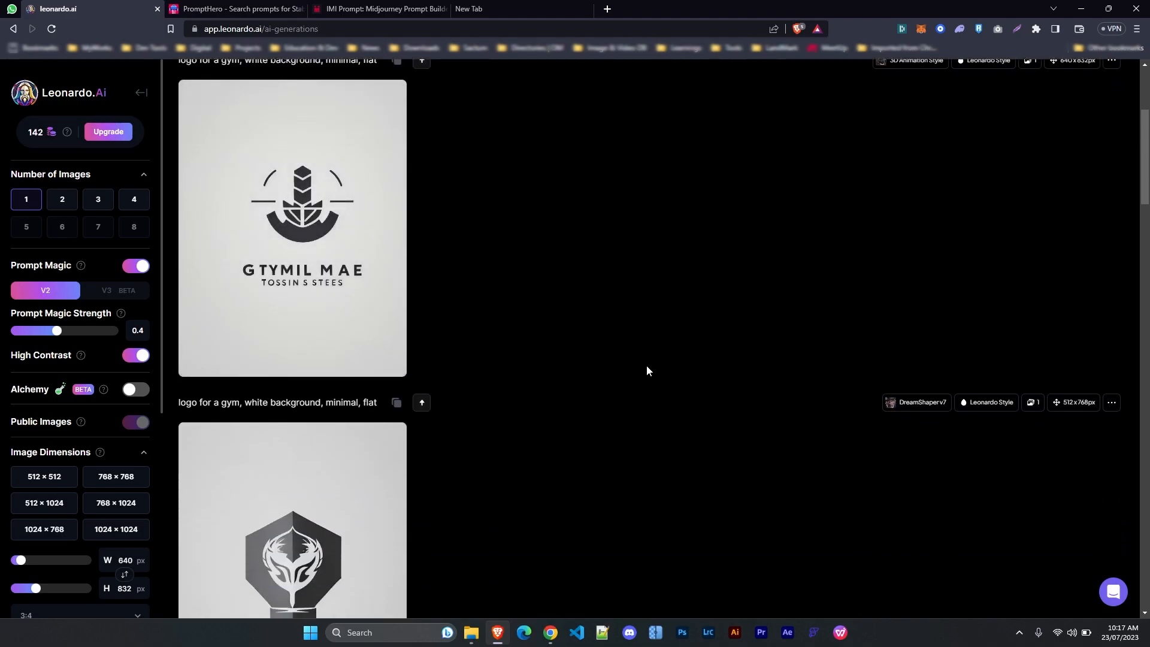
scroll(647, 370, down, 3)
scroll(647, 370, up, 7)
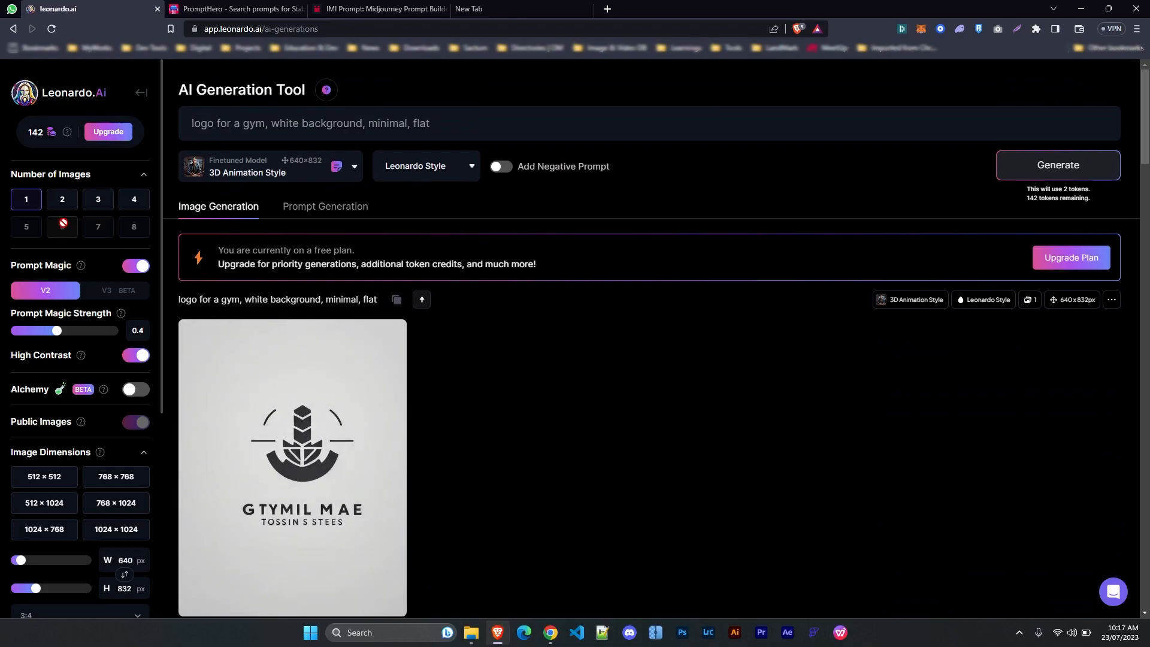
Open the futuristic soldier cat image from the Top community images on the home page
click(42, 91)
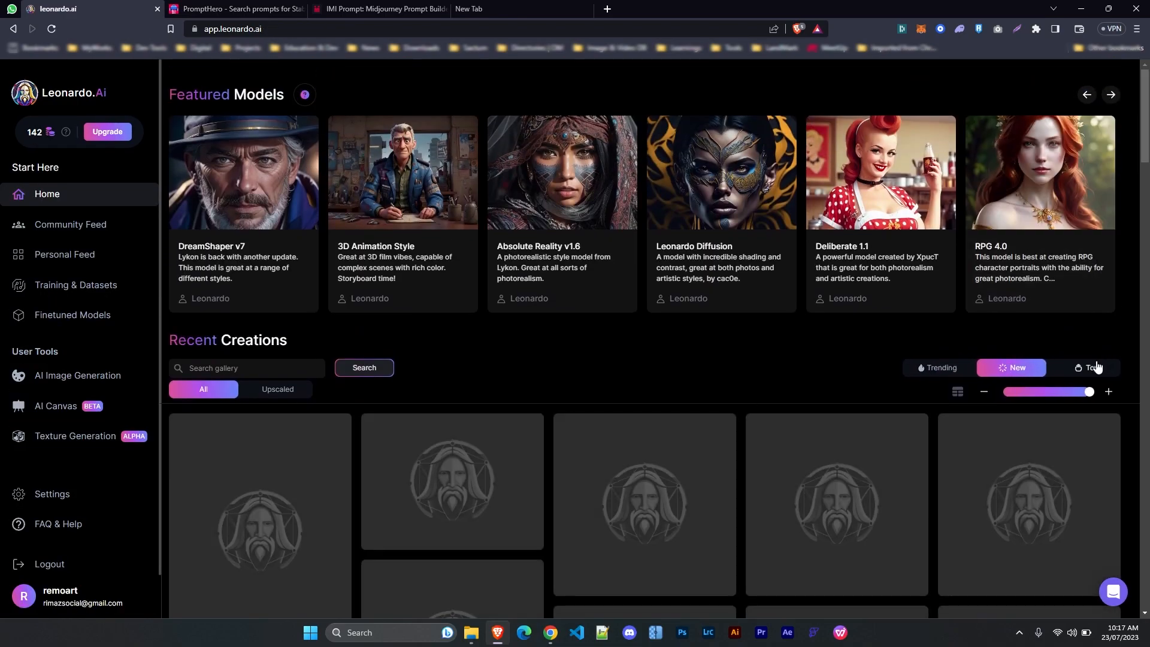
click(1097, 368)
scroll(715, 414, down, 6)
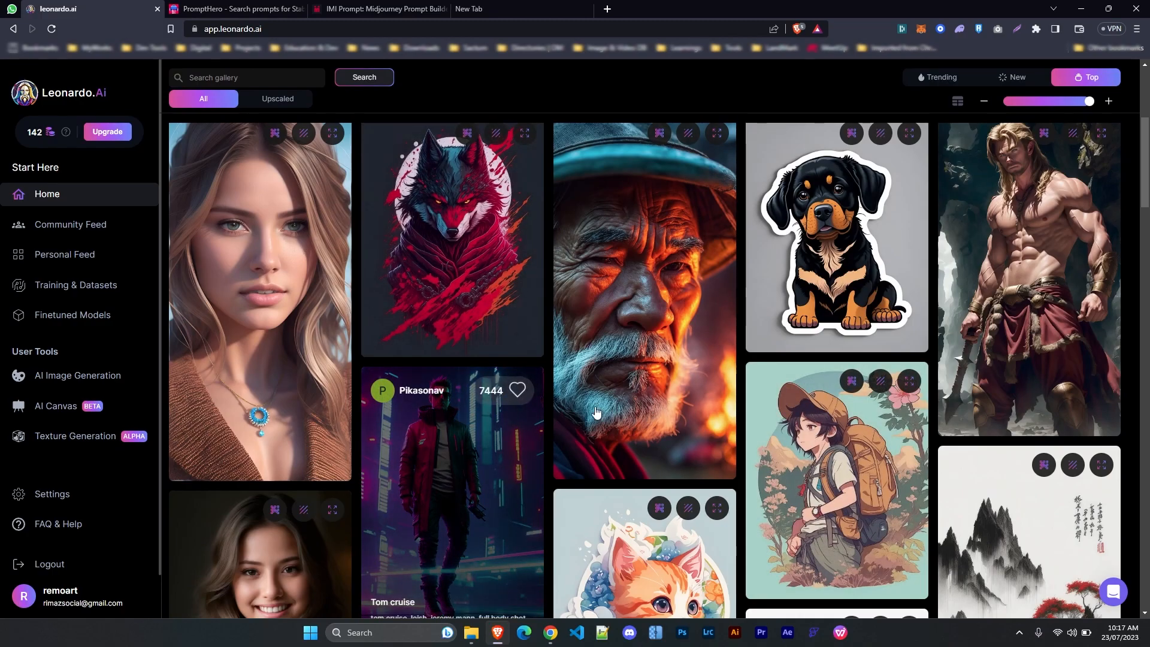
scroll(899, 420, down, 3)
scroll(659, 371, down, 2)
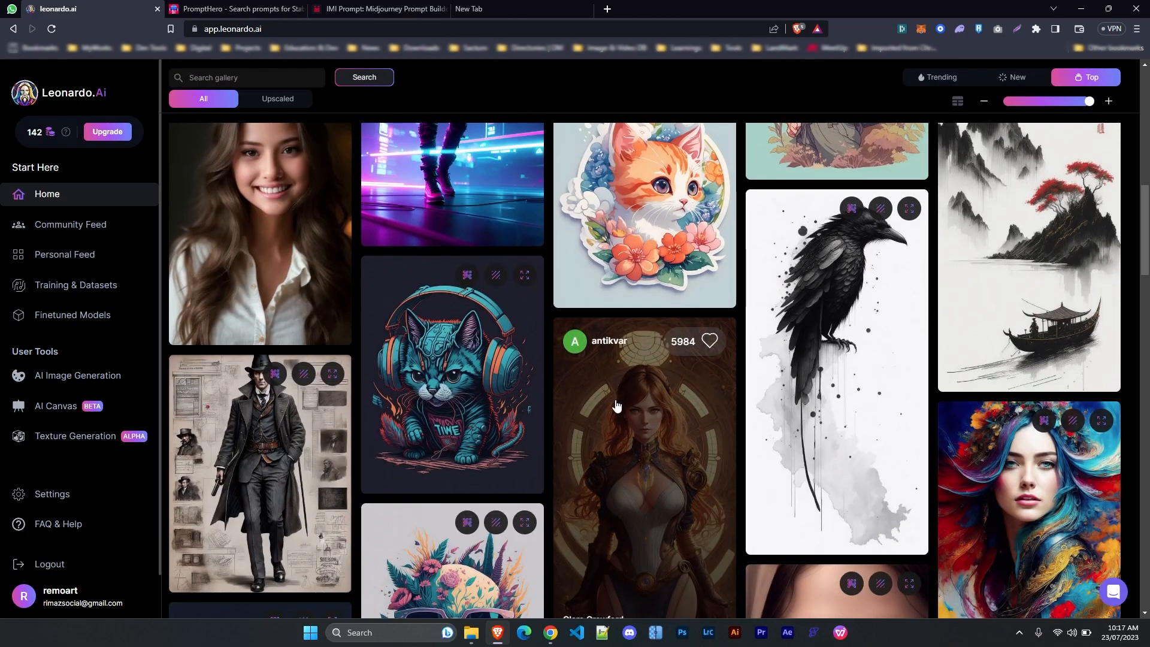
scroll(842, 468, down, 3)
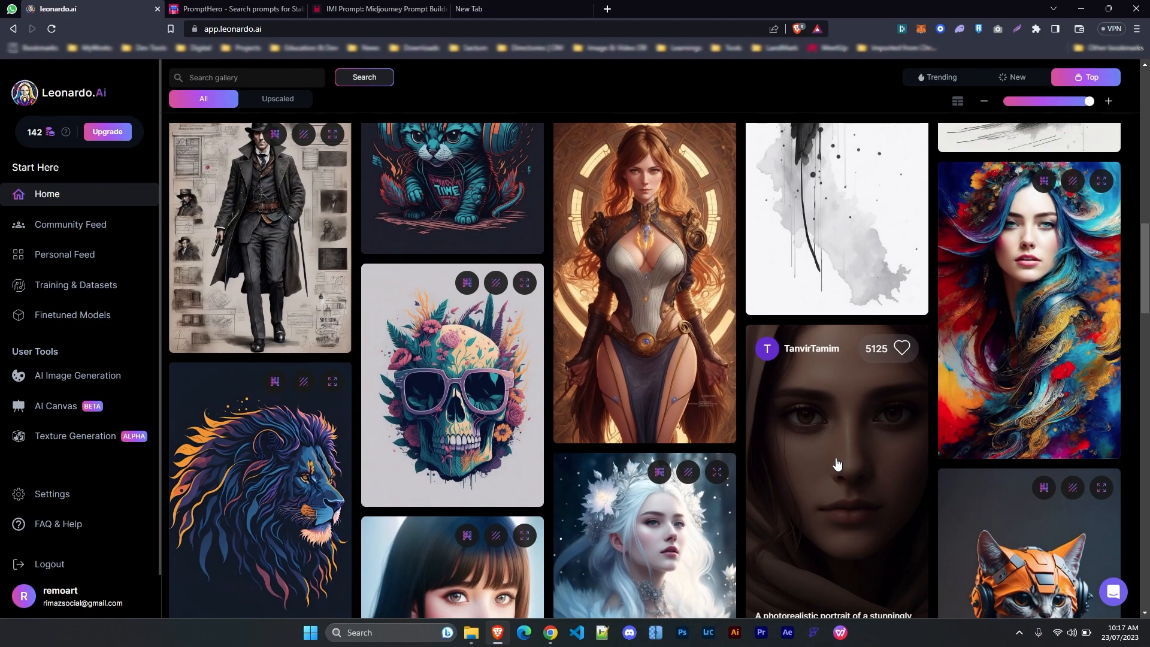
scroll(837, 459, down, 3)
scroll(837, 459, down, 2)
scroll(835, 454, down, 3)
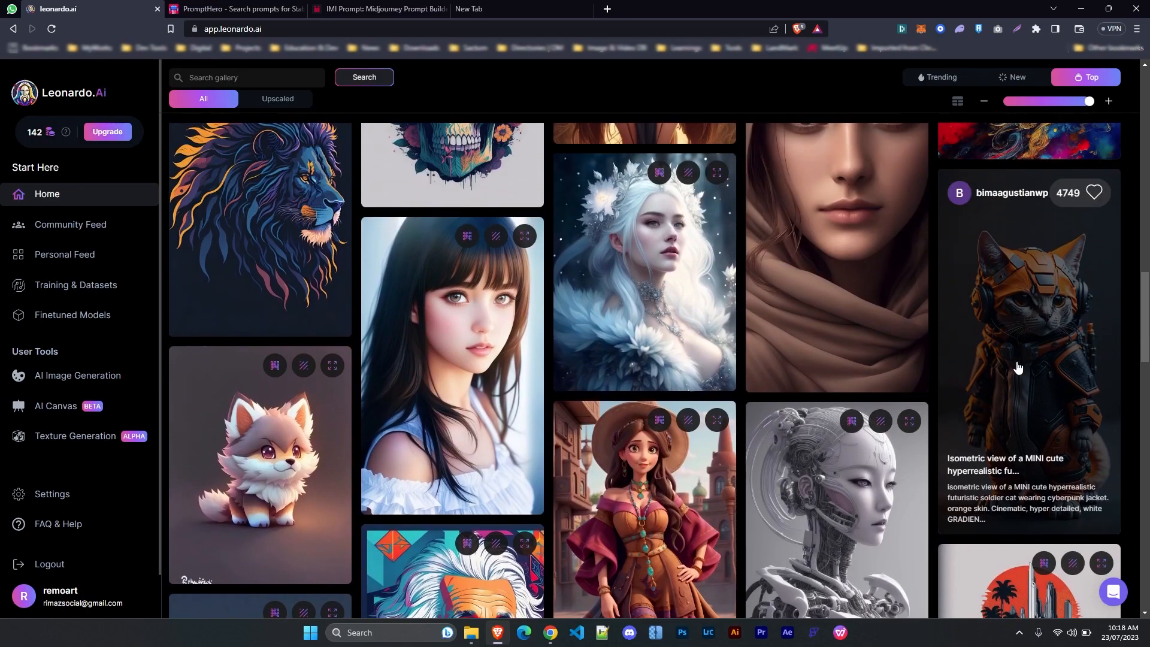
click(973, 272)
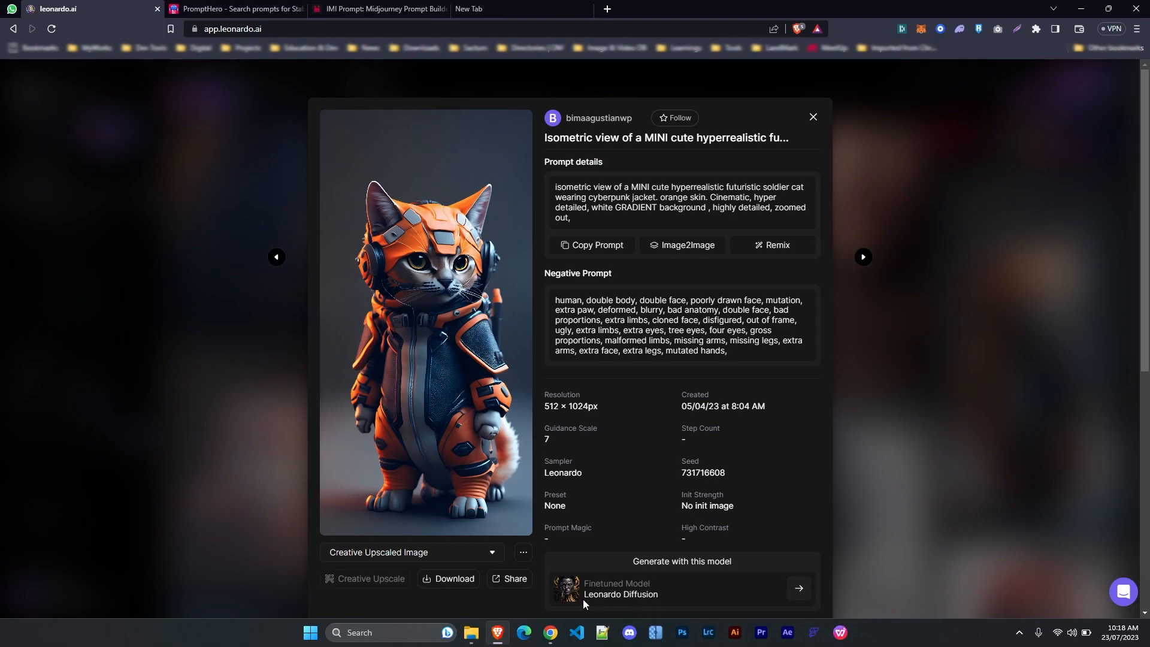
Remix the soldier cat prompt into the generator and replace 'cat' with 'dog'
click(777, 245)
drag(290, 124, 312, 122)
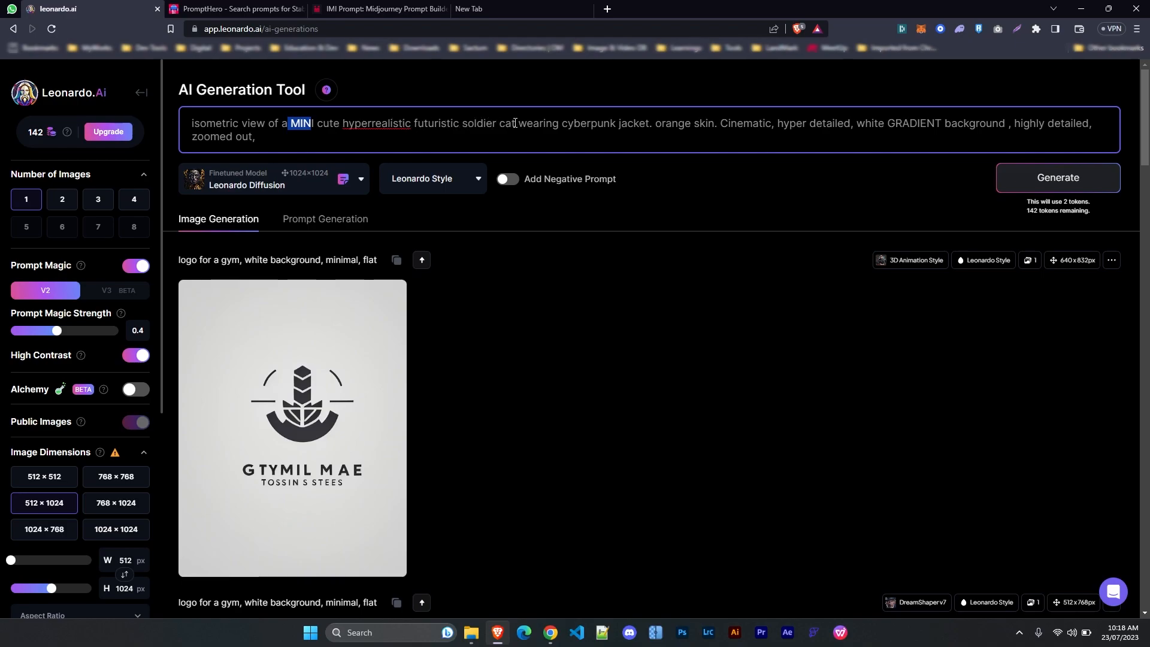
drag(501, 123, 517, 123)
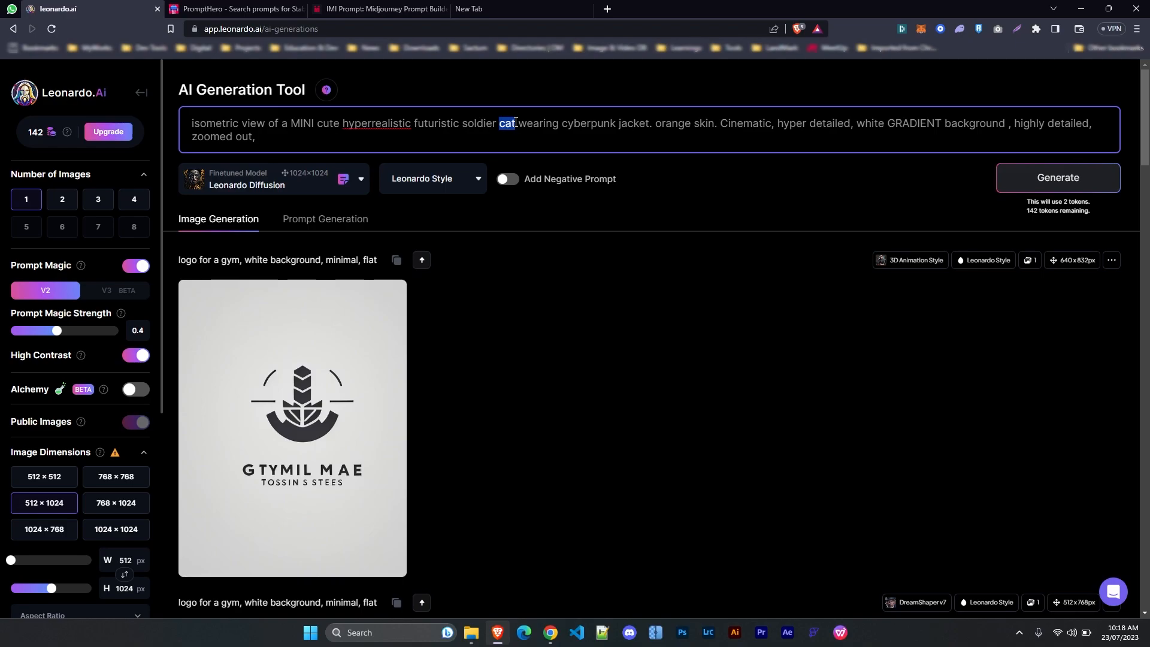
text(dog)
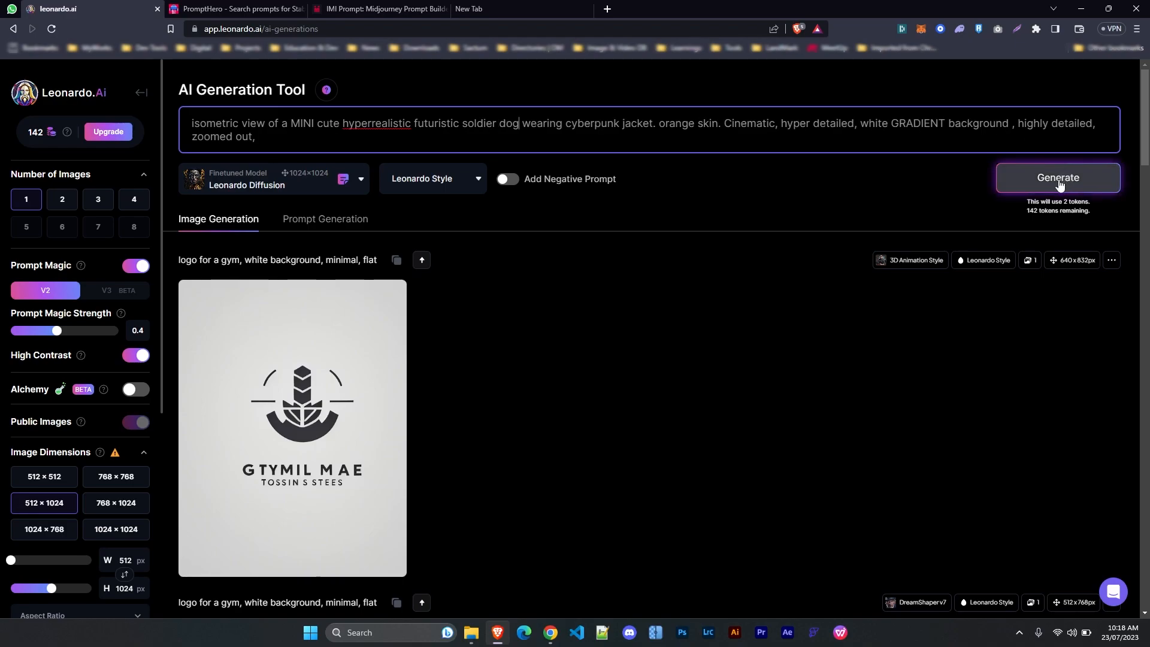
click(254, 175)
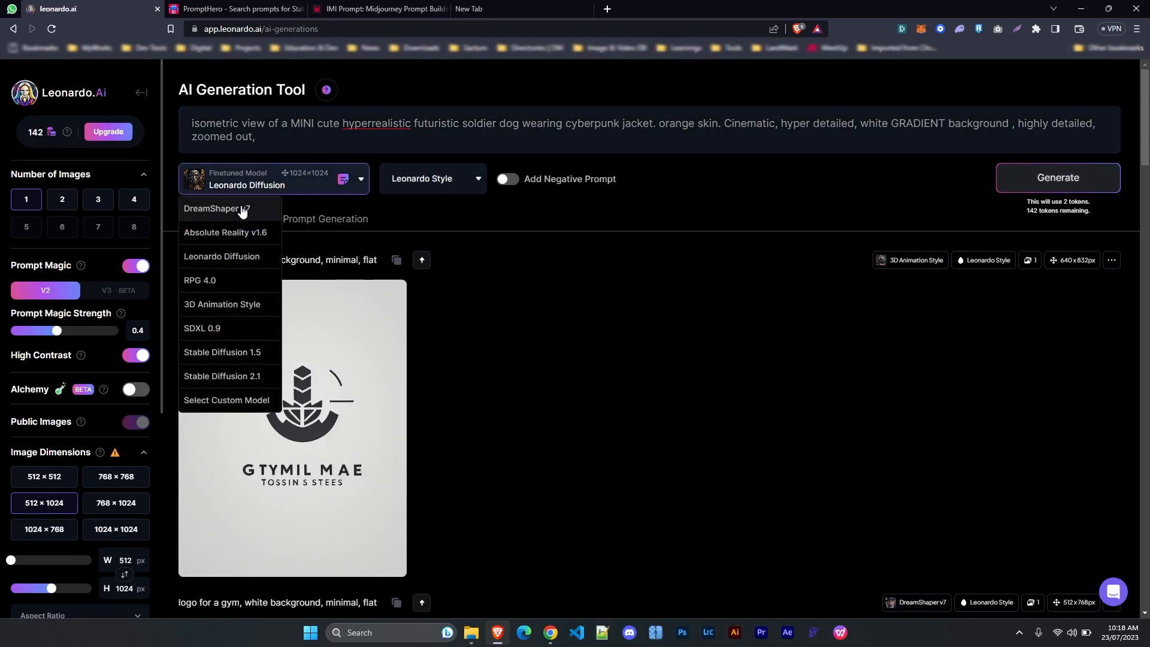
Generate the soldier dog image with the SDXL 0.9 model
click(207, 212)
click(283, 191)
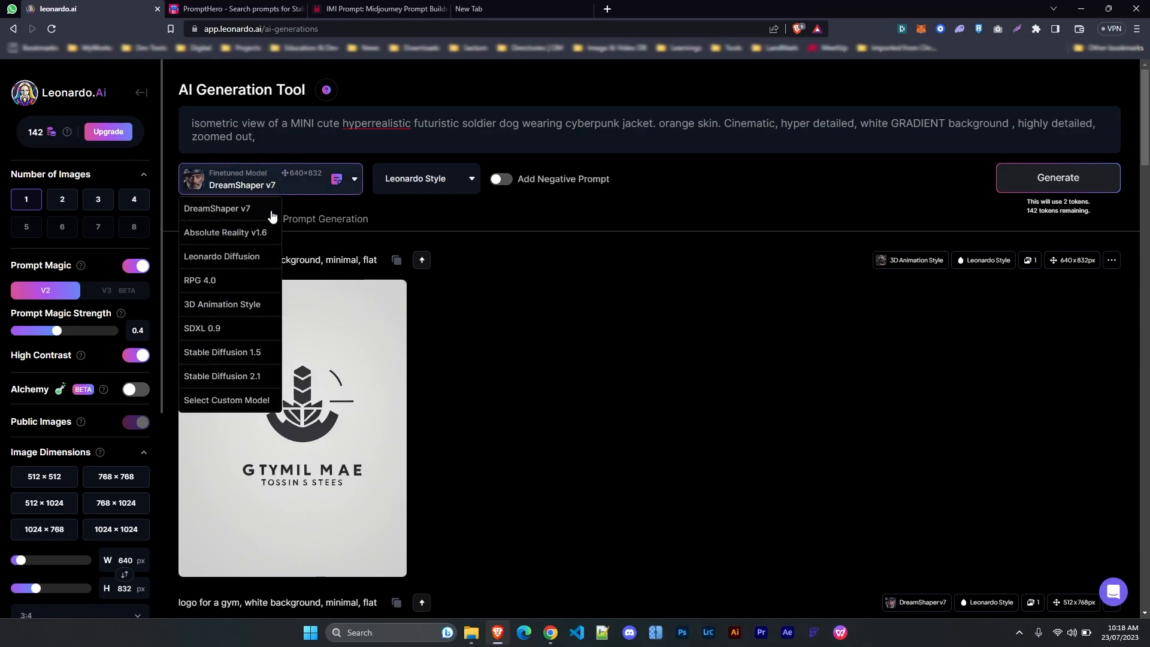
click(223, 328)
click(1057, 181)
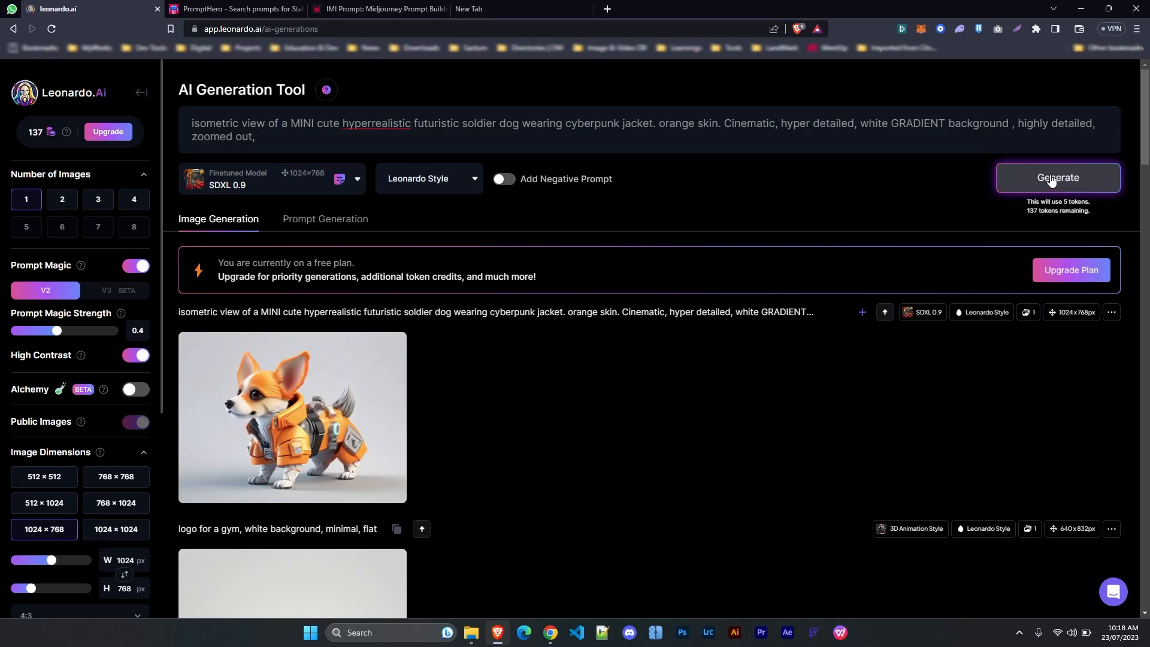
Generate the soldier dog again with DreamShaper v7
click(250, 187)
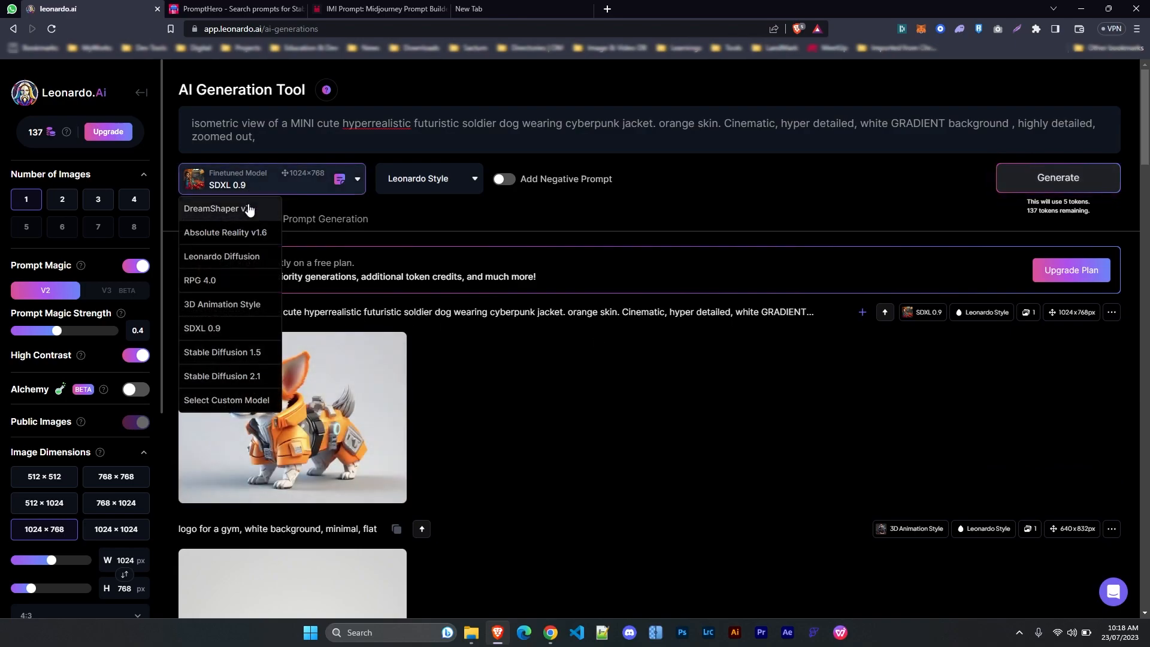
click(250, 209)
click(288, 182)
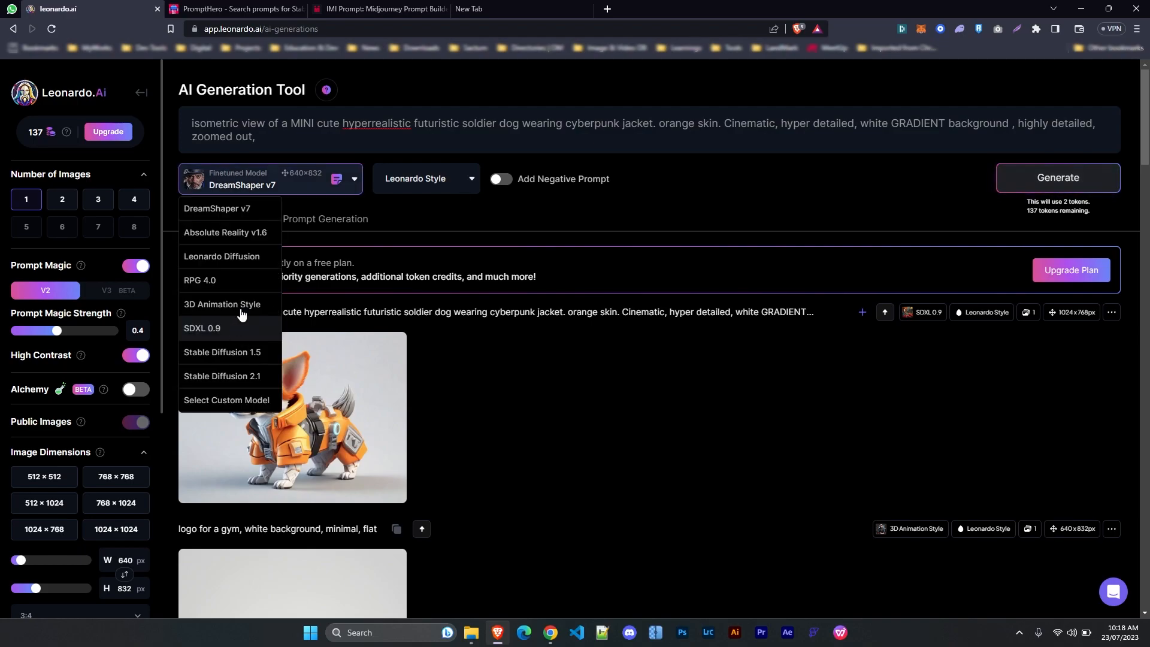
click(242, 183)
click(1054, 183)
scroll(498, 390, down, 3)
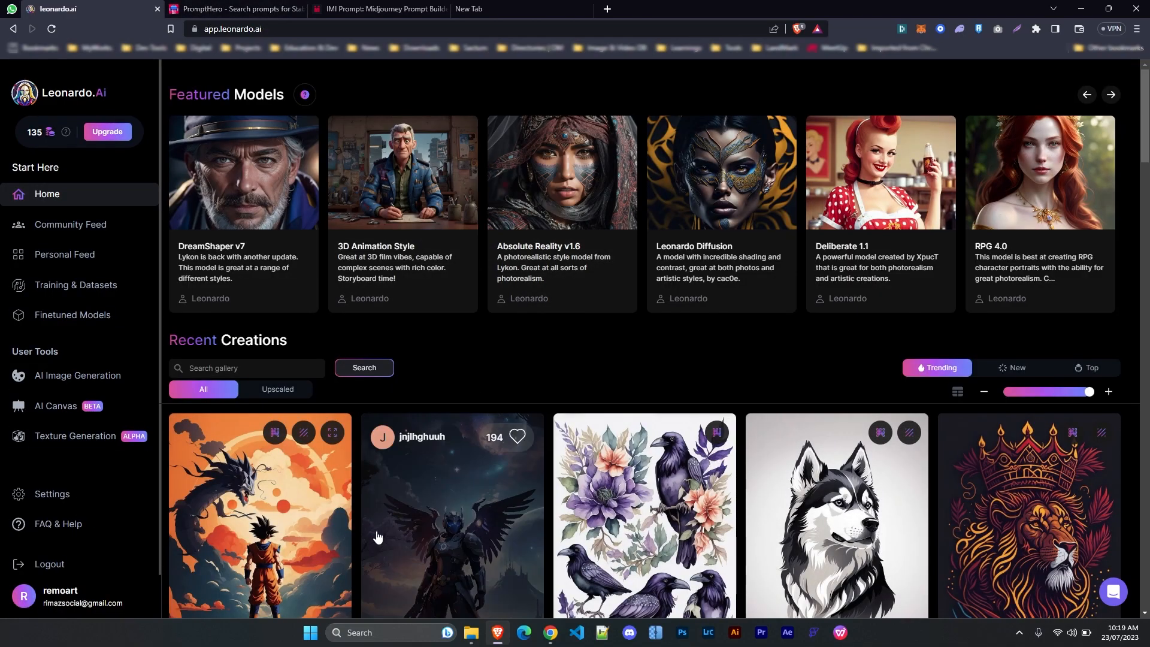
Copy the Cyberpunk / Steampunk Tarot card prompt from PromptHero and return to Leonardo.Ai
click(238, 10)
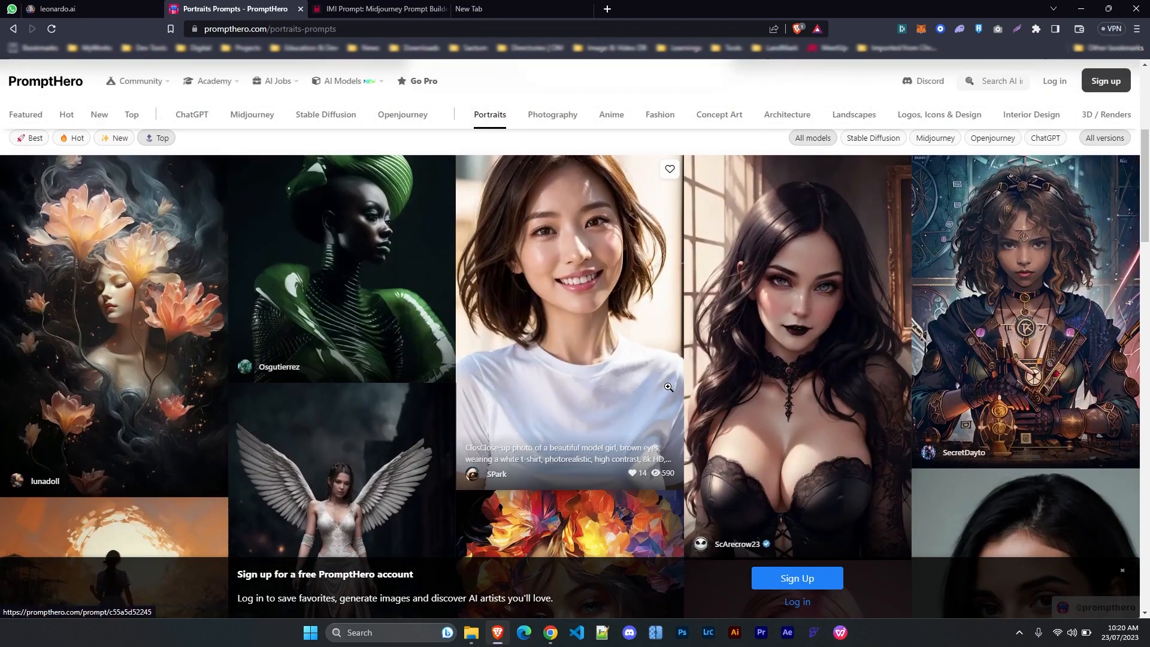
click(948, 312)
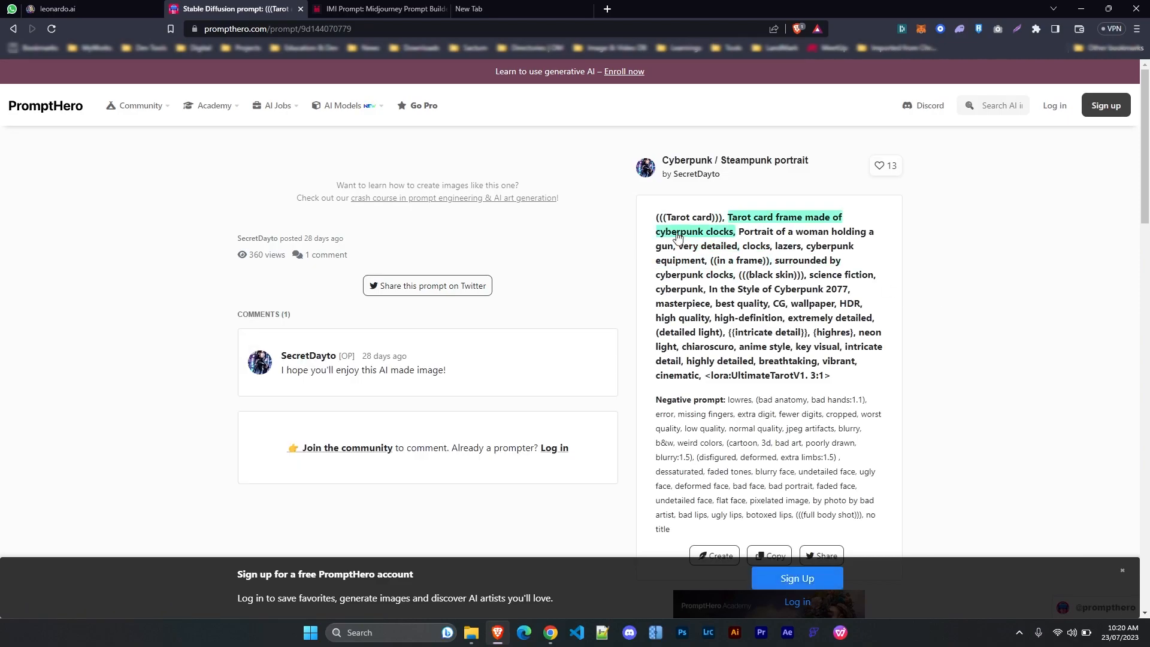
scroll(769, 314, down, 2)
click(776, 438)
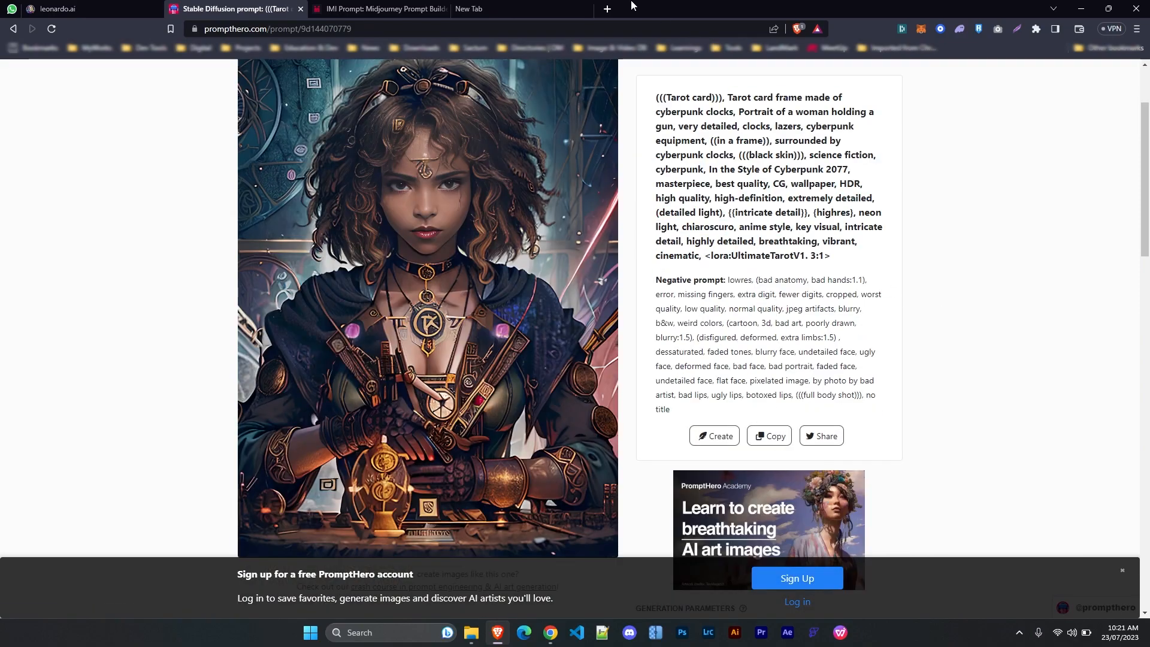
click(56, 6)
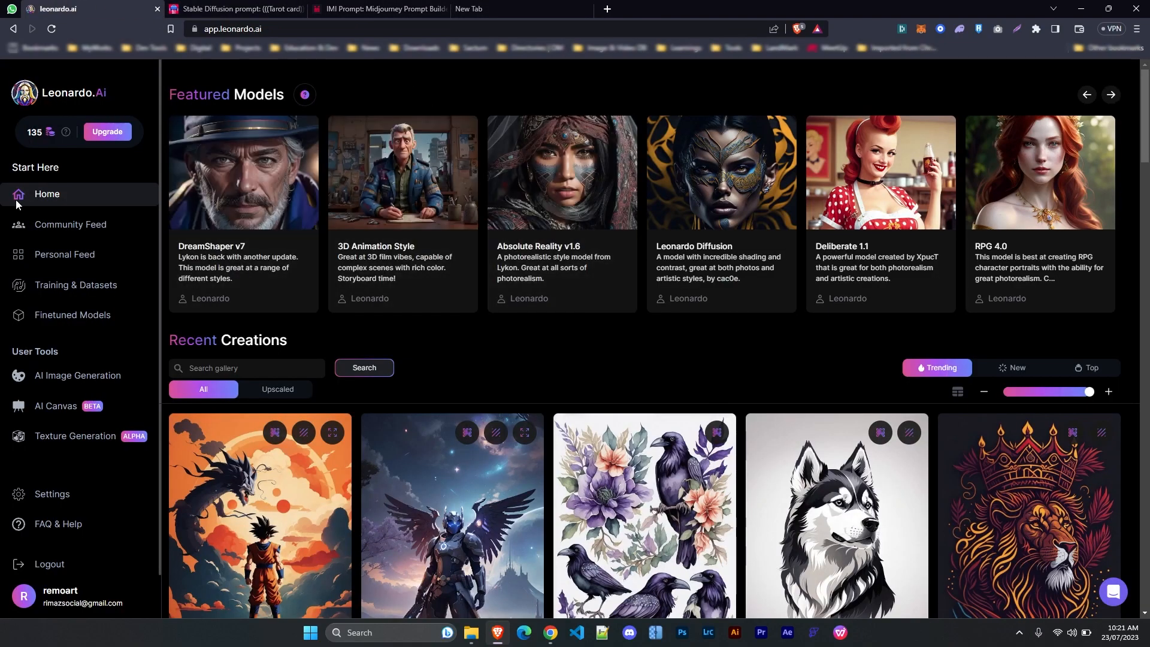
In AI Image Generation with DreamShaper v7, replace the prompt with the copied Tarot card prompt
click(71, 375)
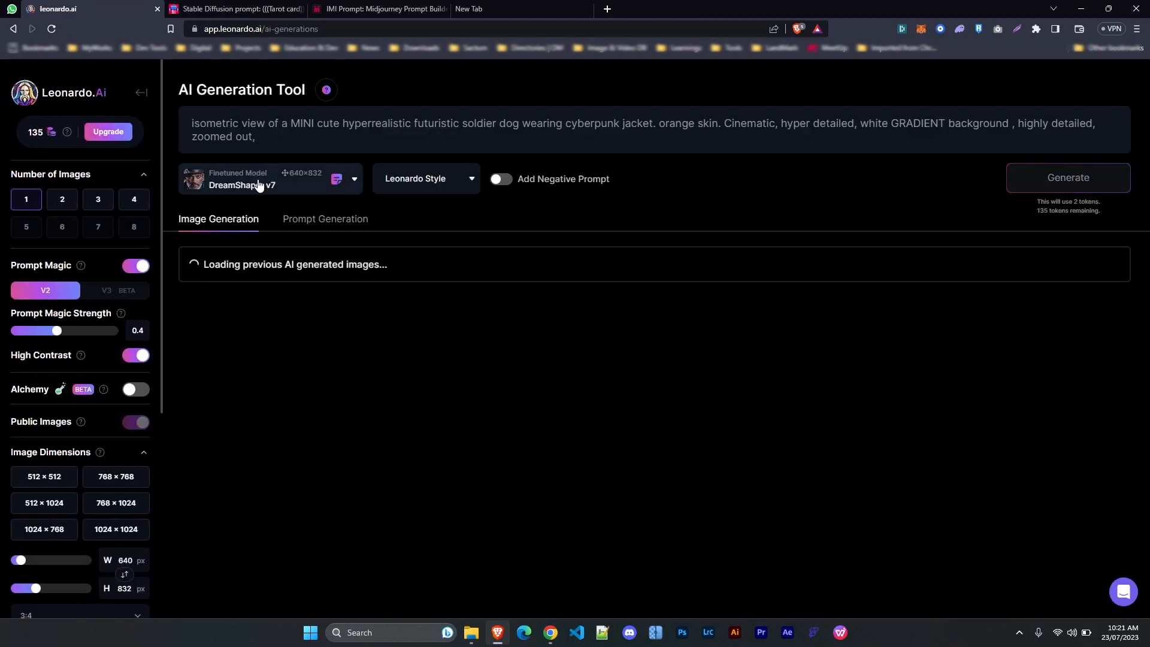
click(257, 184)
click(229, 211)
click(252, 126)
key(ctrl+a)
key(ctrl+v)
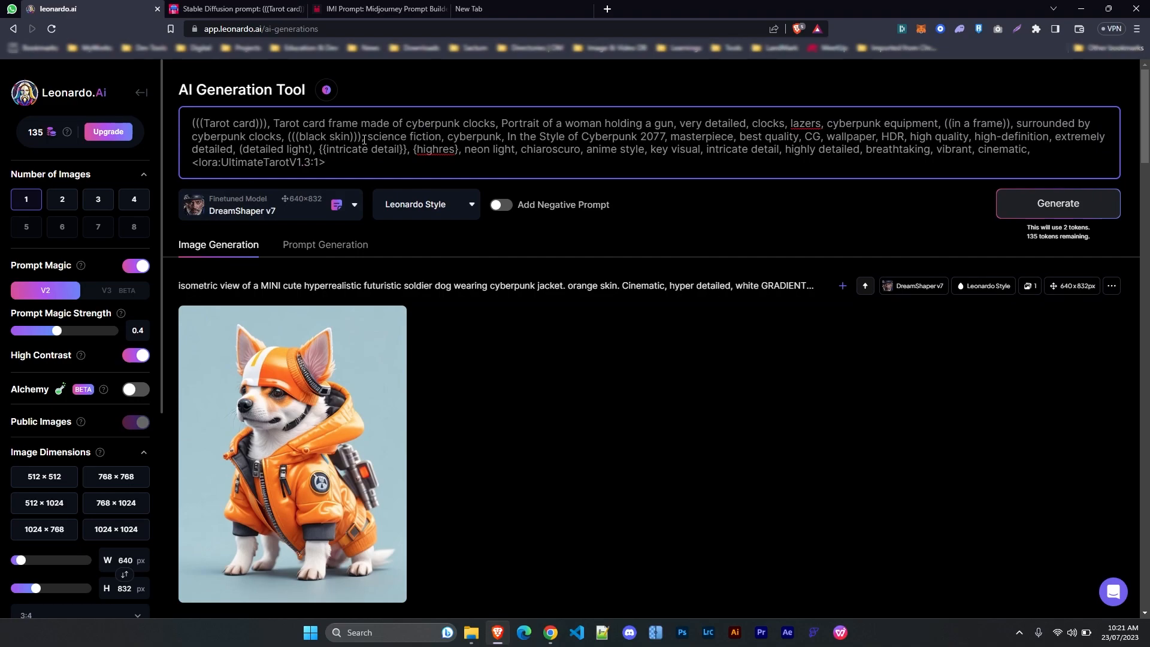
Copy PromptHero's negative prompt and paste it into the enabled negative prompt field
key(ctrl+Tab)
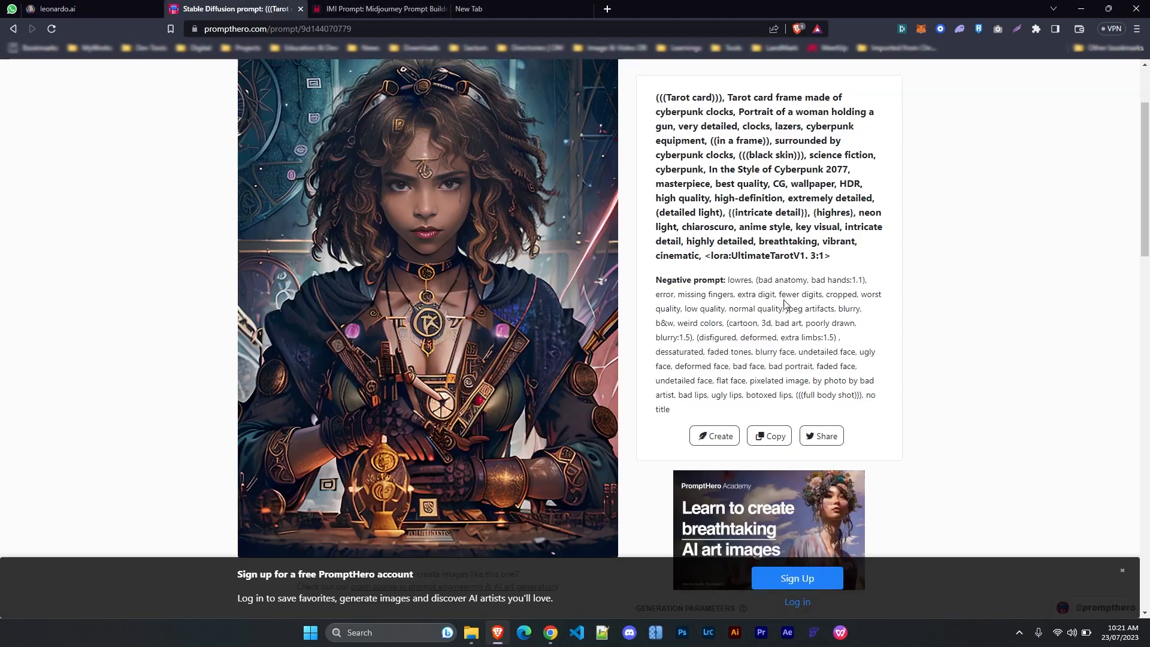
drag(728, 280, 704, 408)
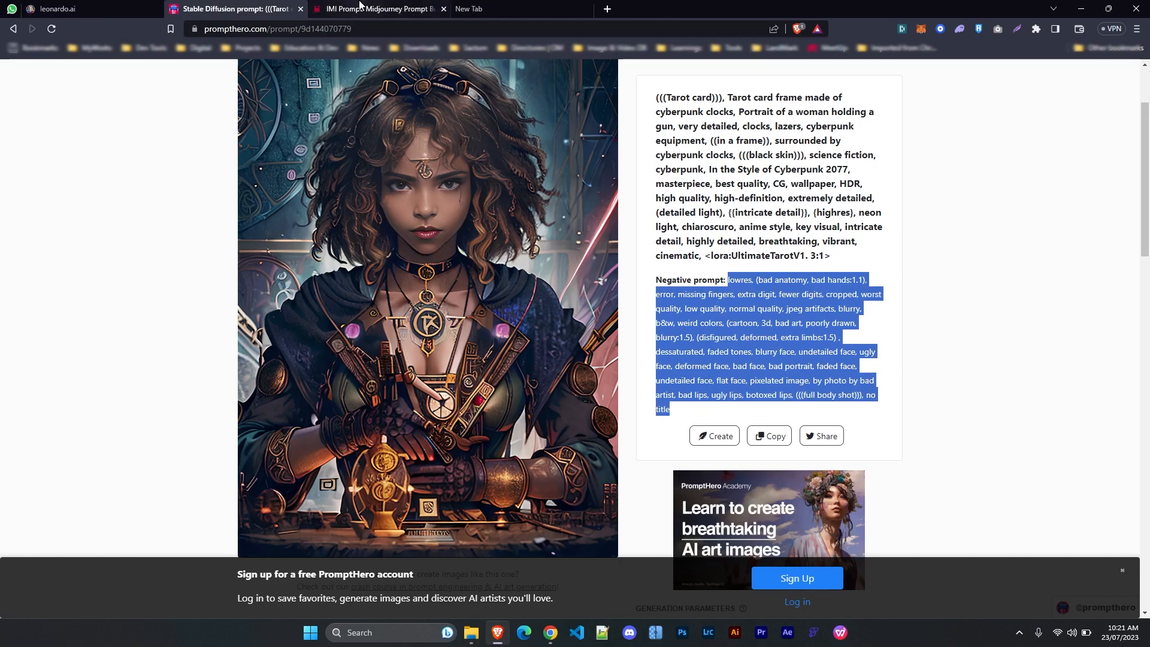
click(57, 9)
click(503, 206)
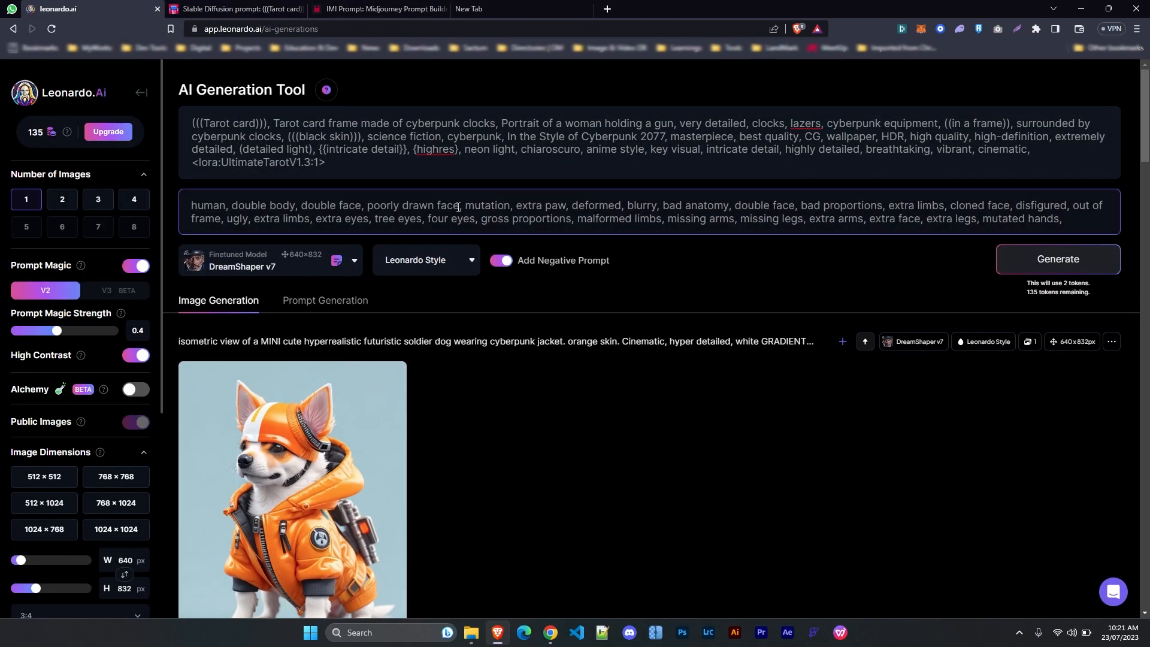
key(ctrl+a)
key(ctrl+v)
Generate the tarot-card portrait and view the result enlarged
click(1045, 273)
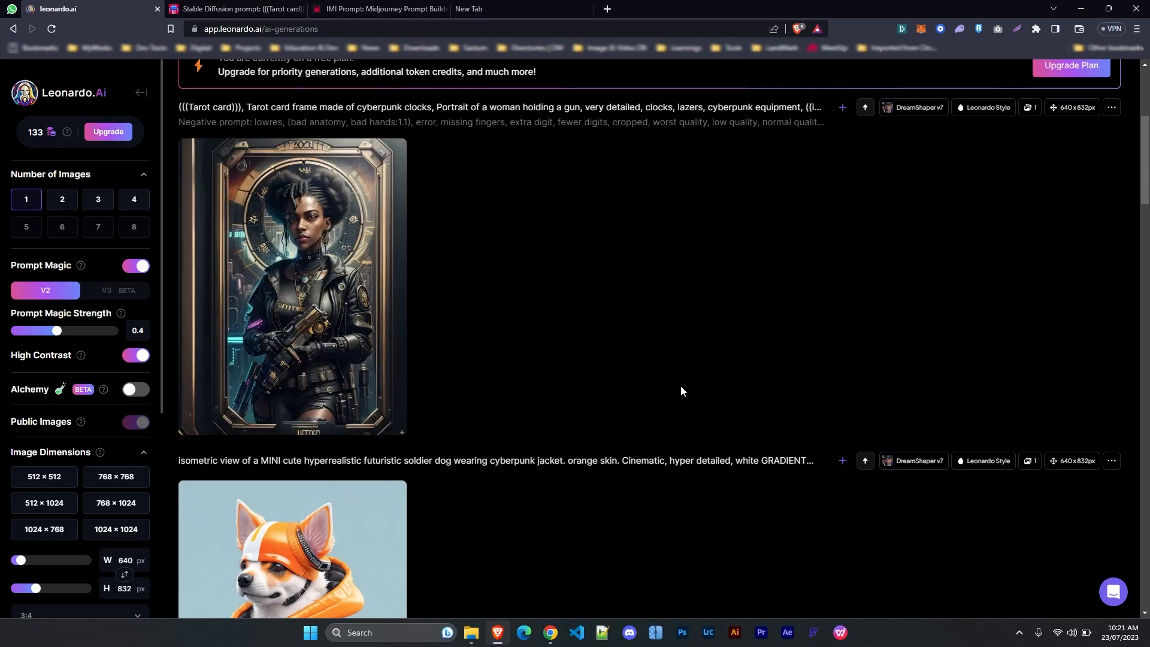
click(236, 8)
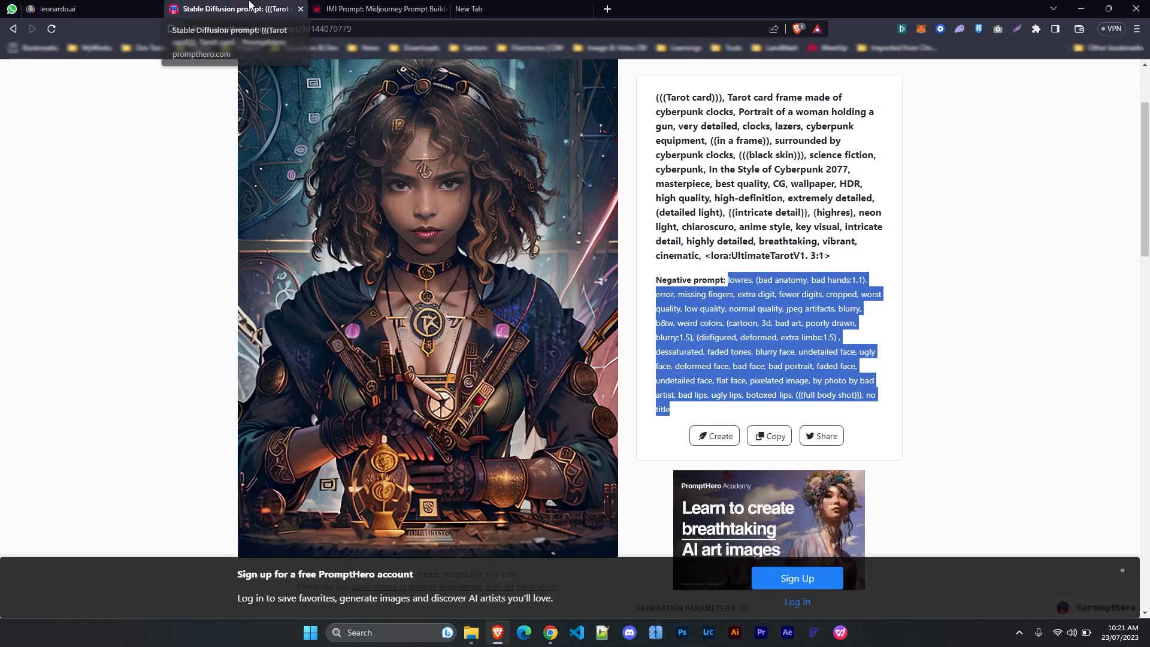
click(57, 8)
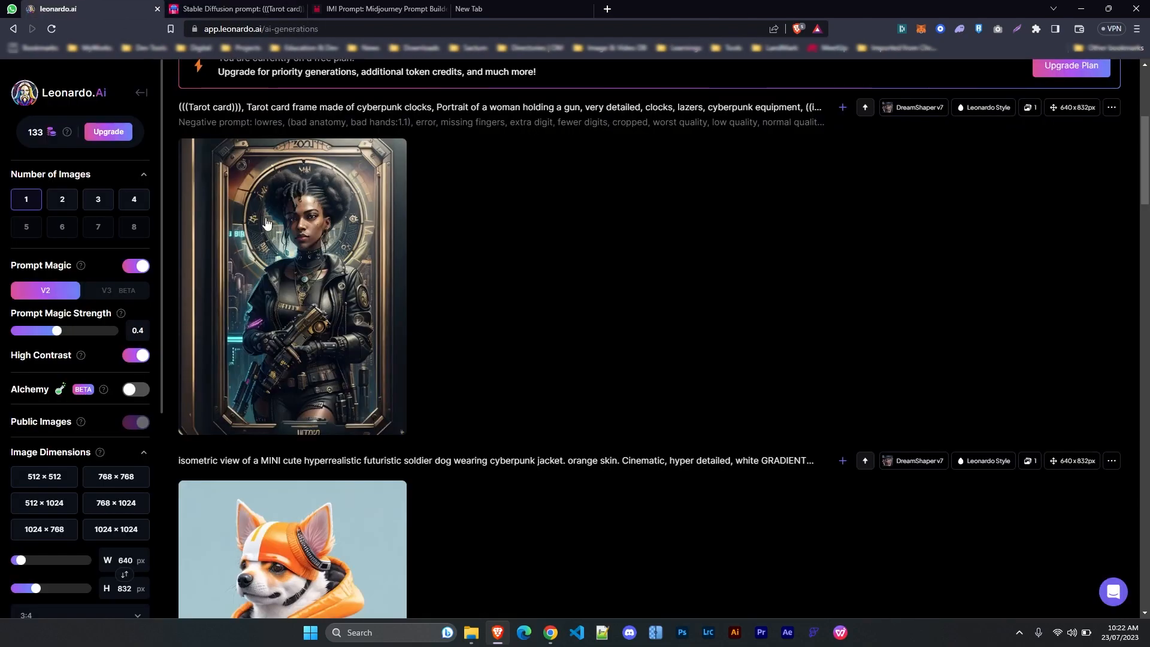
click(269, 224)
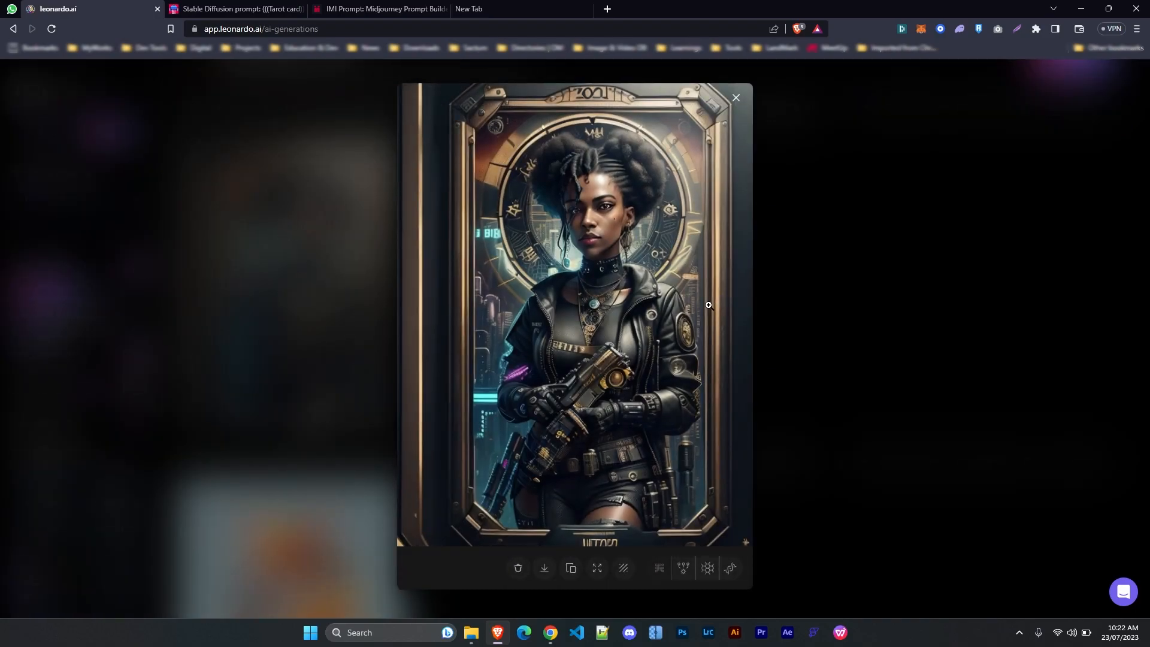
Generate a second tarot-card portrait from the same prompts and enlarge it
key(Escape)
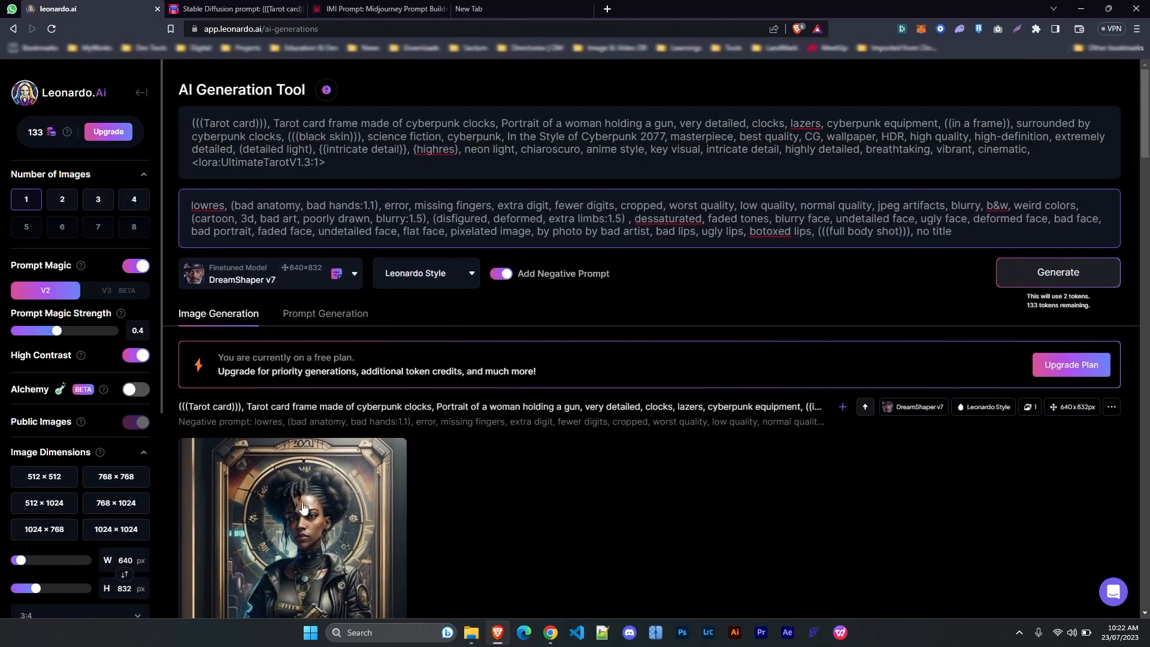
click(1026, 287)
scroll(293, 495, down, 8)
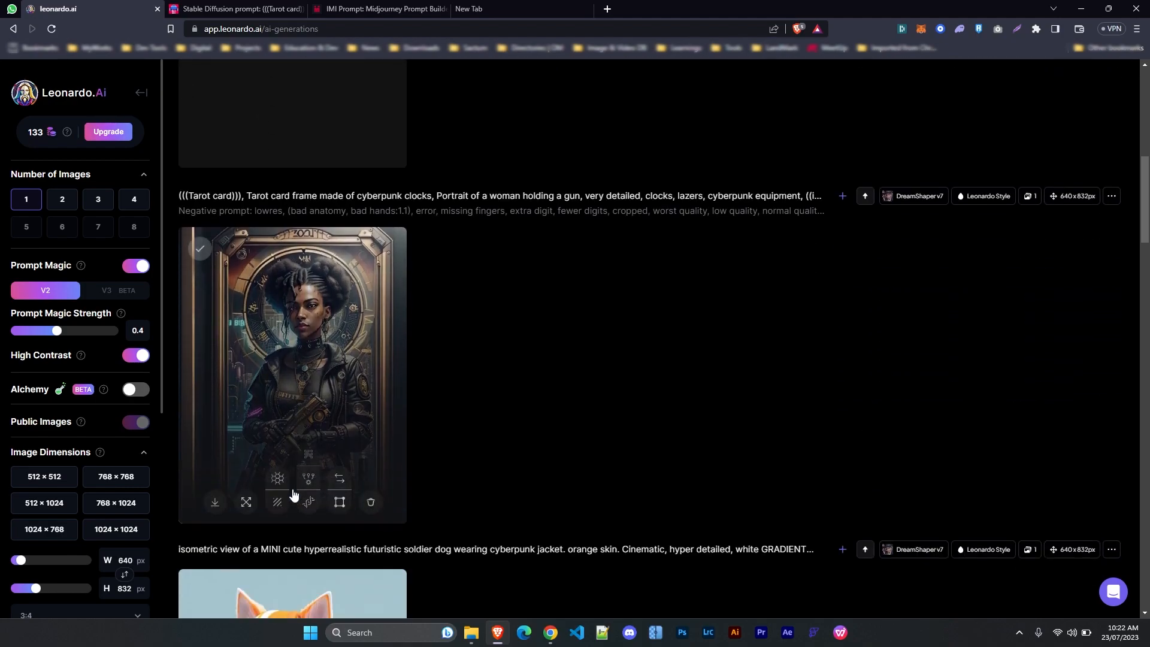
scroll(509, 334, up, 3)
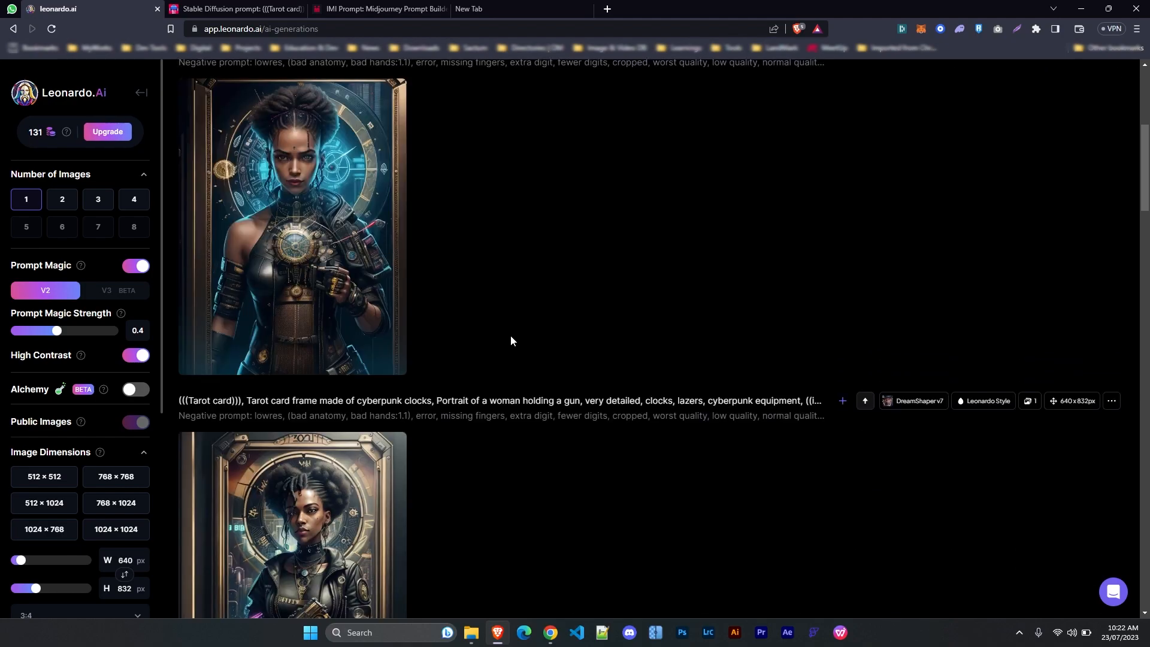
click(307, 214)
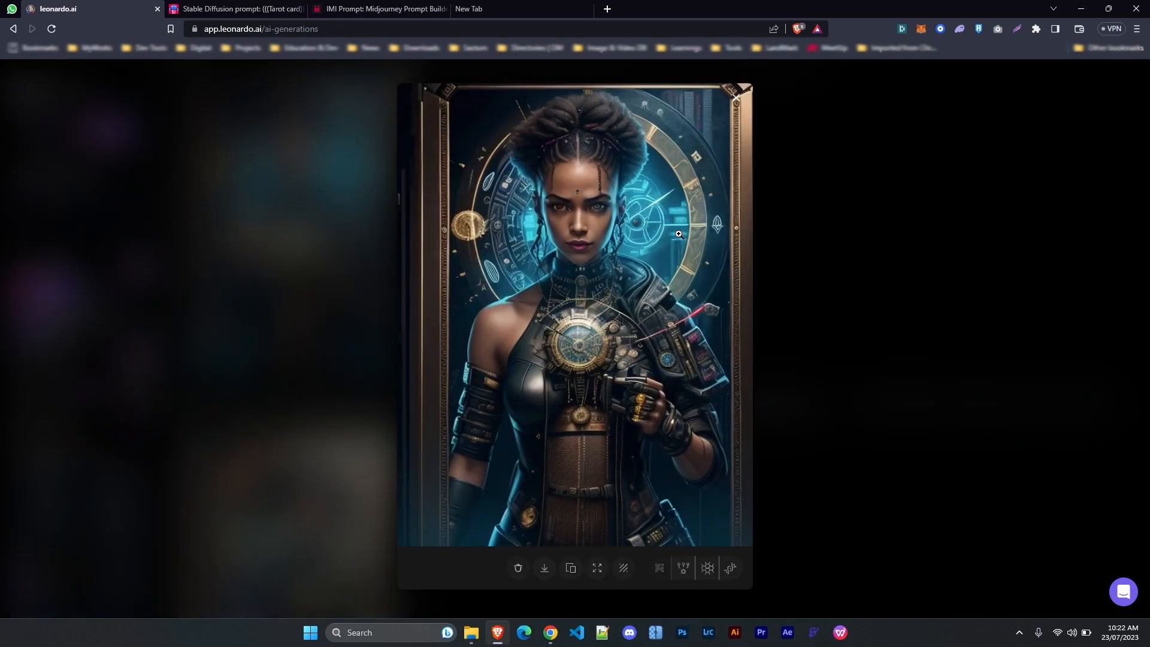
Enlarge the earlier tarot portrait of the woman holding a gun
click(832, 267)
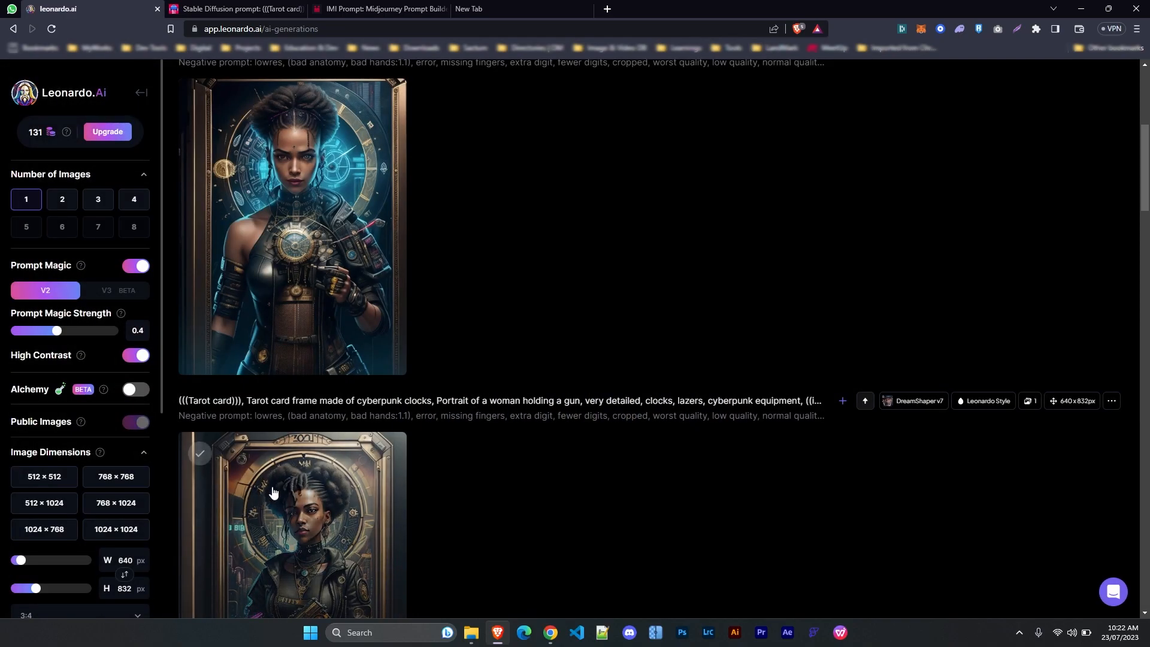
click(314, 226)
click(799, 281)
click(251, 493)
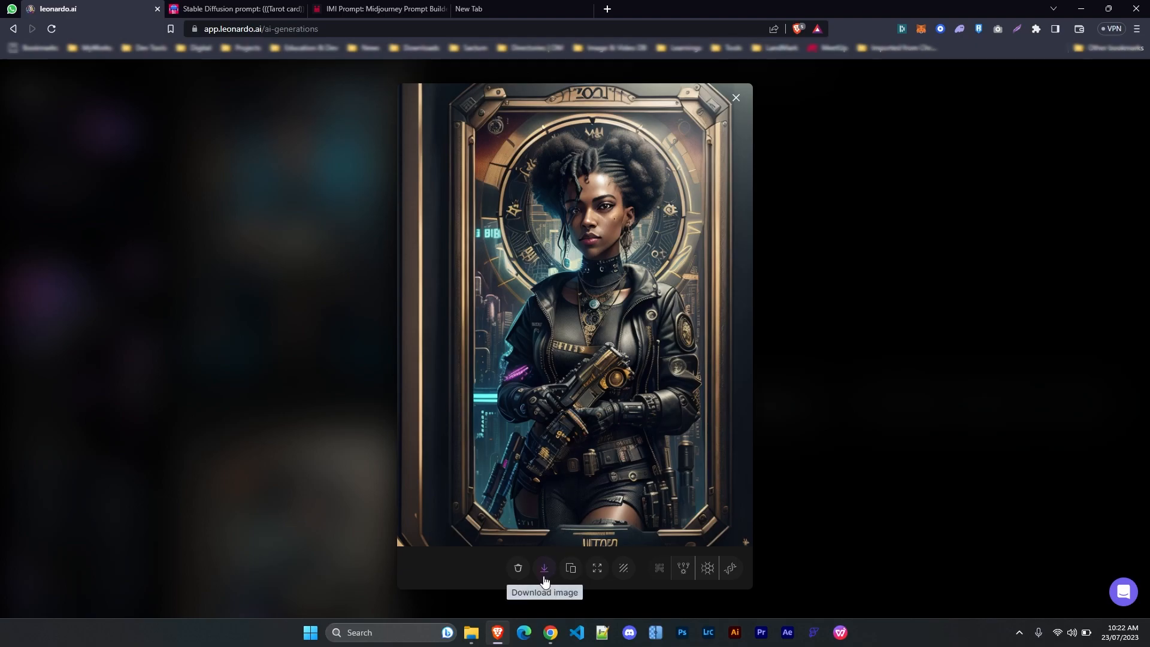
Unzoom the gun-holding tarot portrait and display its Unzoomed Image version
click(597, 572)
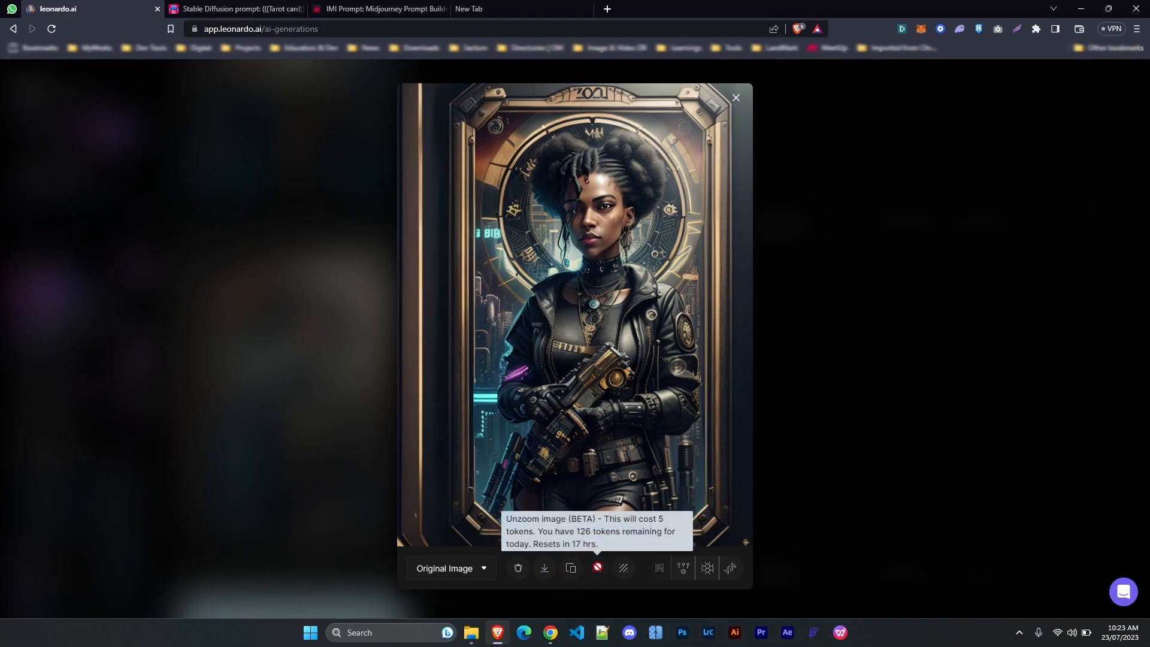
click(437, 575)
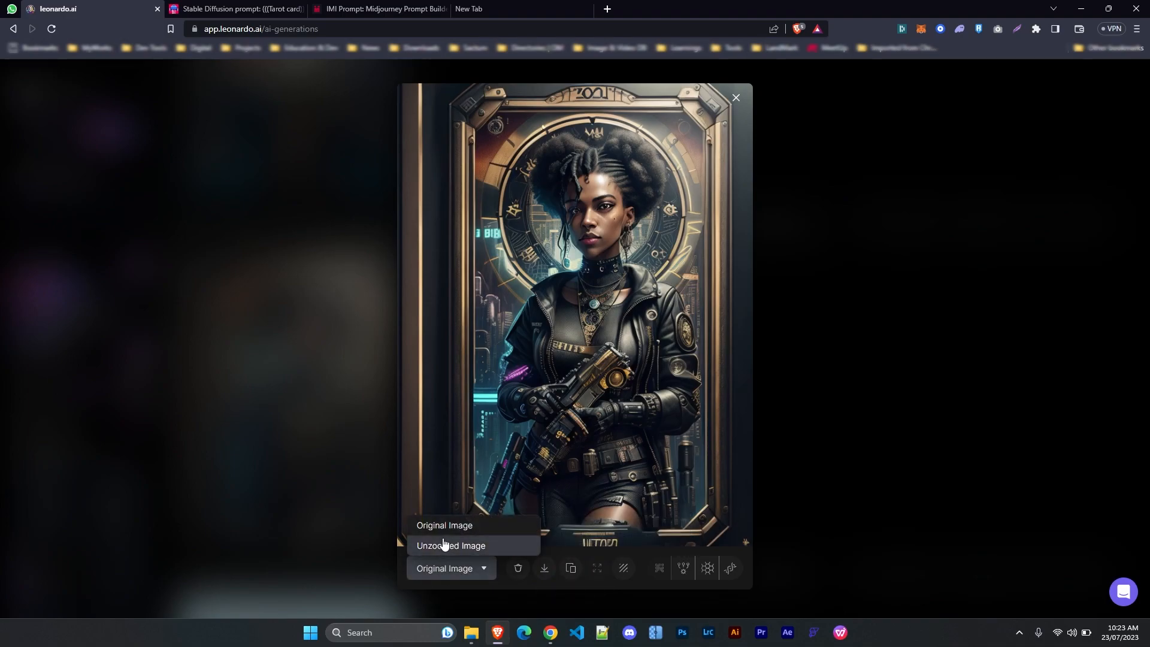
click(441, 546)
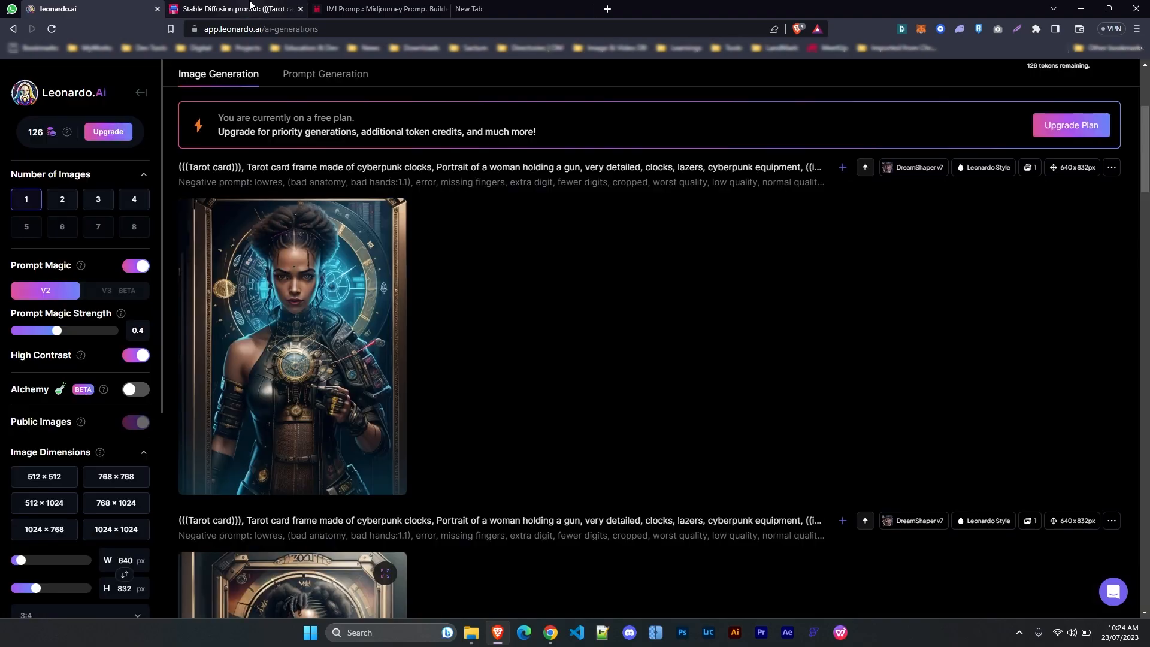
click(249, 6)
click(370, 6)
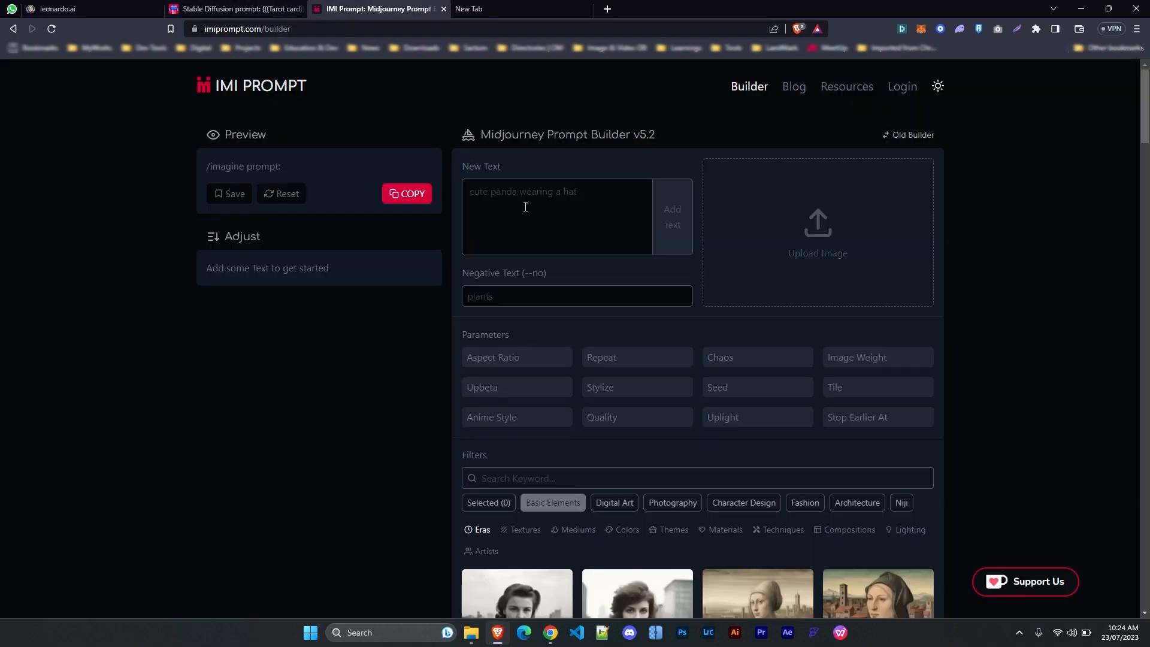
Add 'a portrait of a beautiful women wearing a long dress, smiling, party' as a text block
click(525, 207)
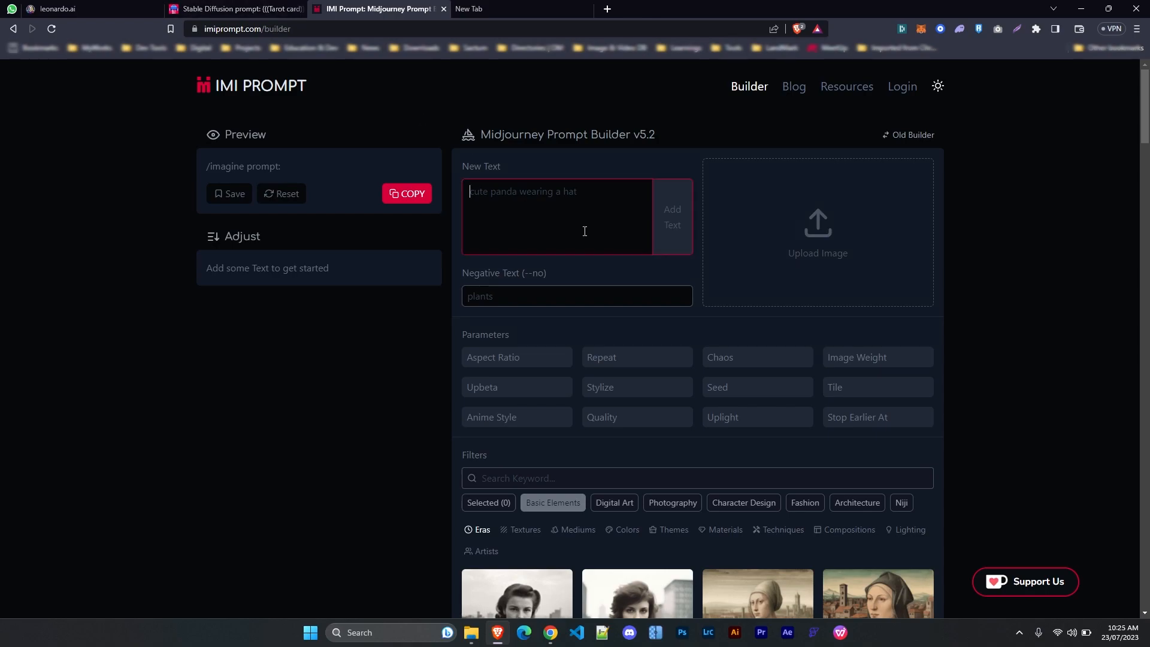
text(a p)
key(BackSpace)
key(BackSpace)
text(portrait of a beautiful women, smiling)
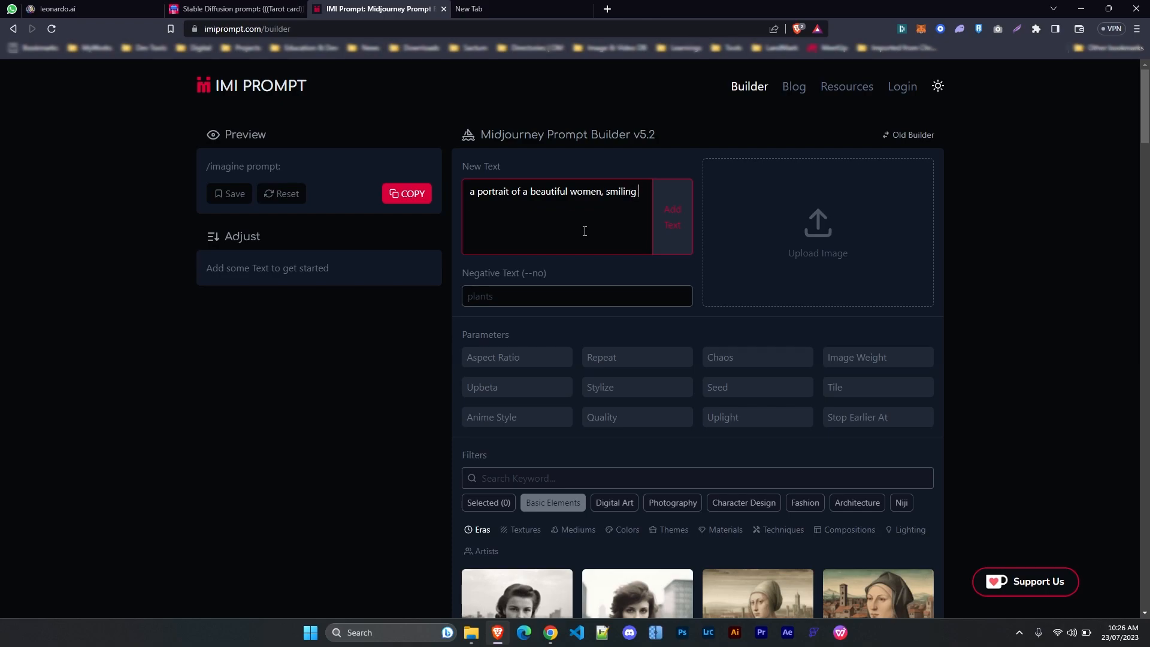
text( wearing a long dress)
key(End)
text(, p)
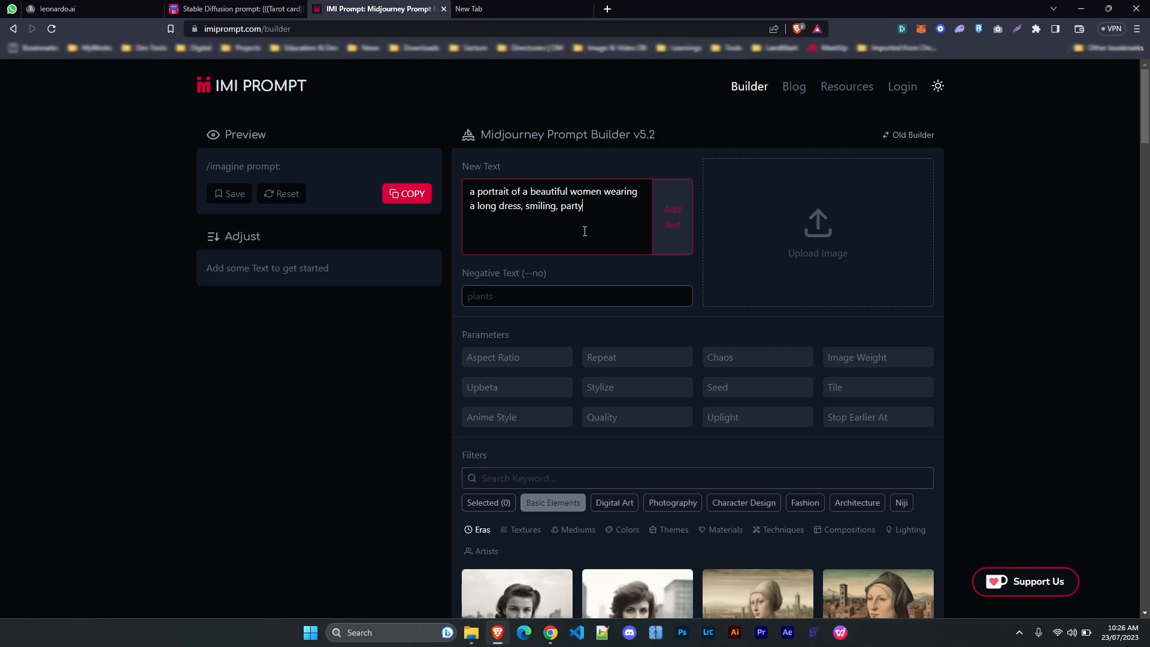
click(674, 224)
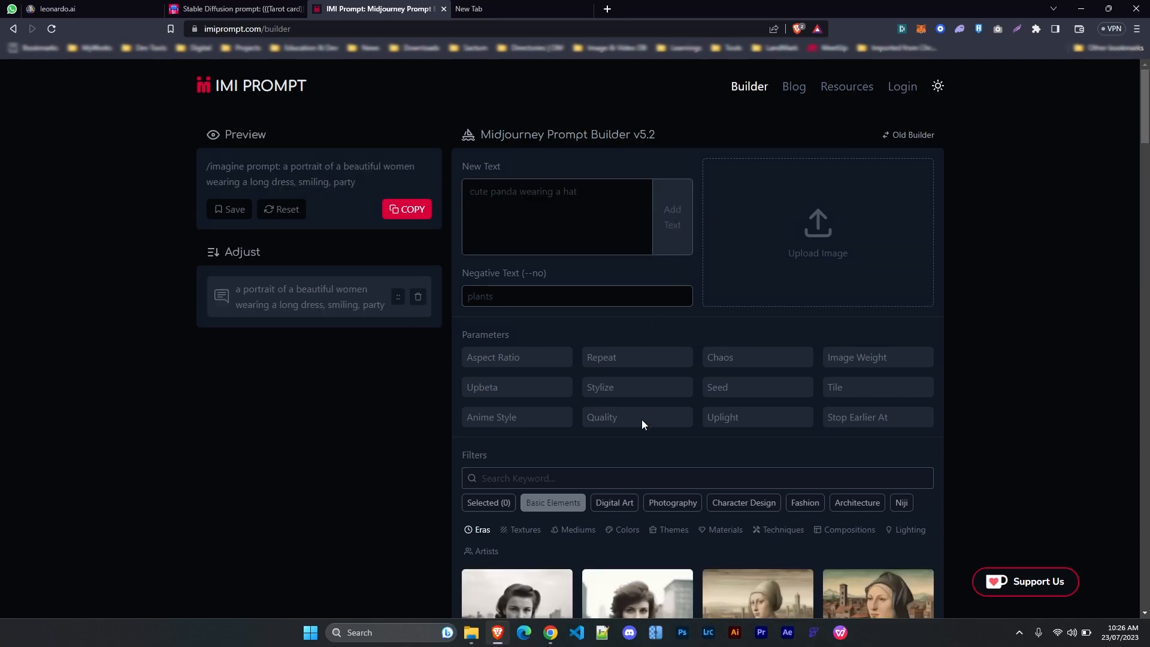
scroll(642, 431, down, 1)
scroll(642, 436, up, 1)
Add the Character Design keywords teen and african to the prompt
click(379, 301)
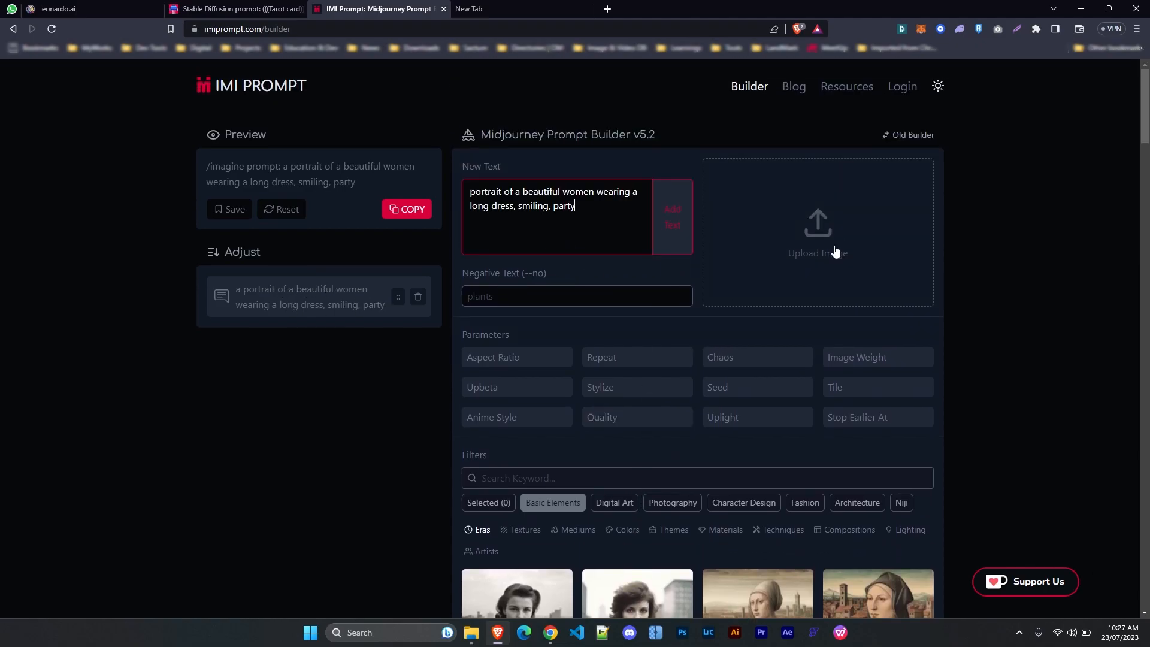
scroll(836, 251, down, 4)
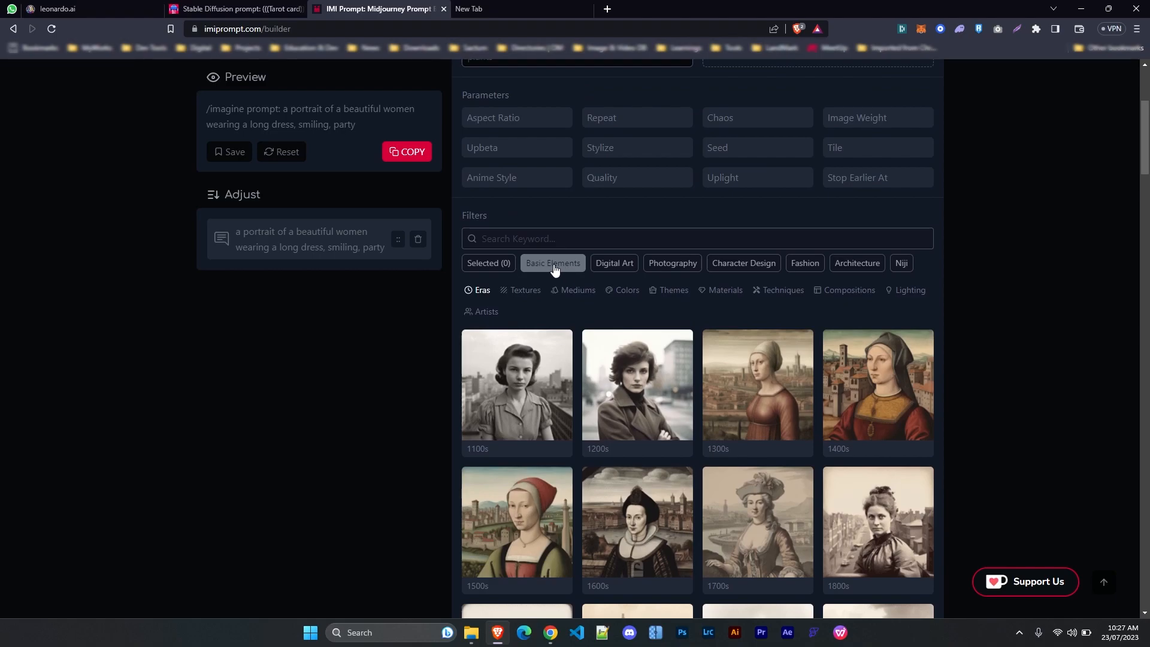
click(613, 263)
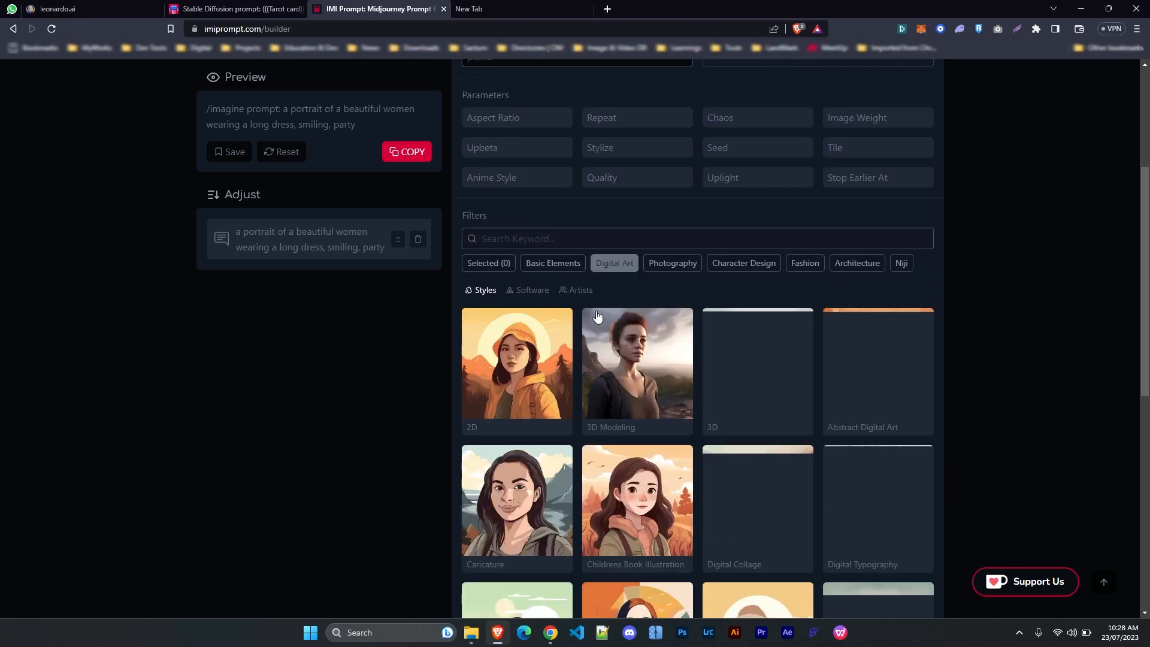
click(684, 270)
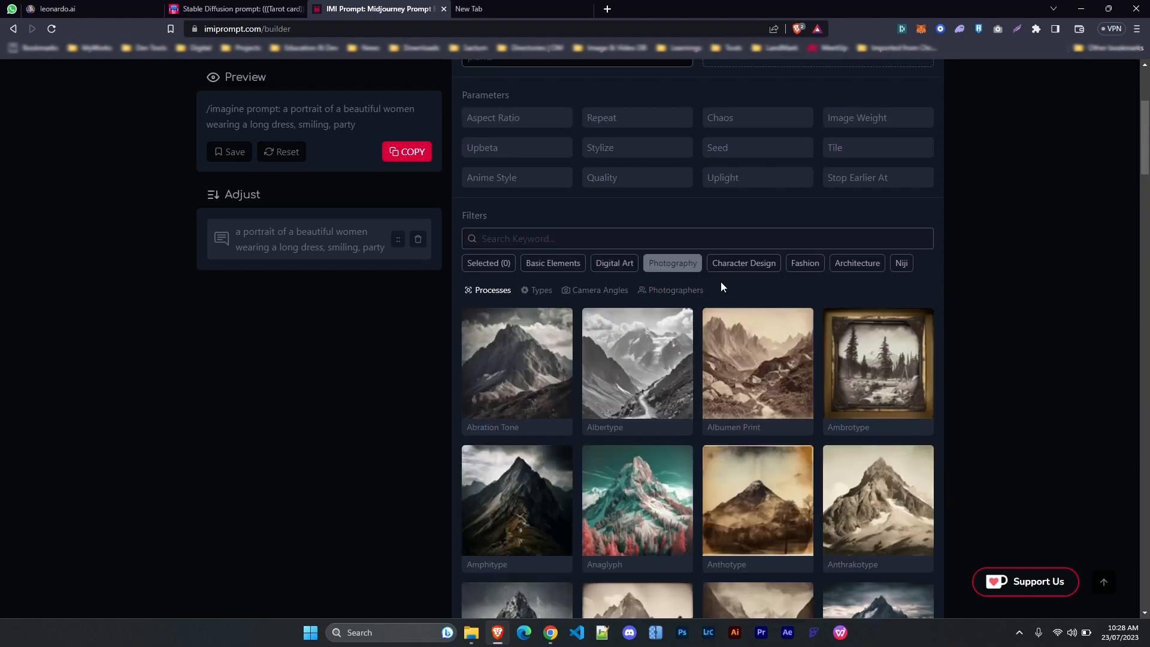
click(736, 266)
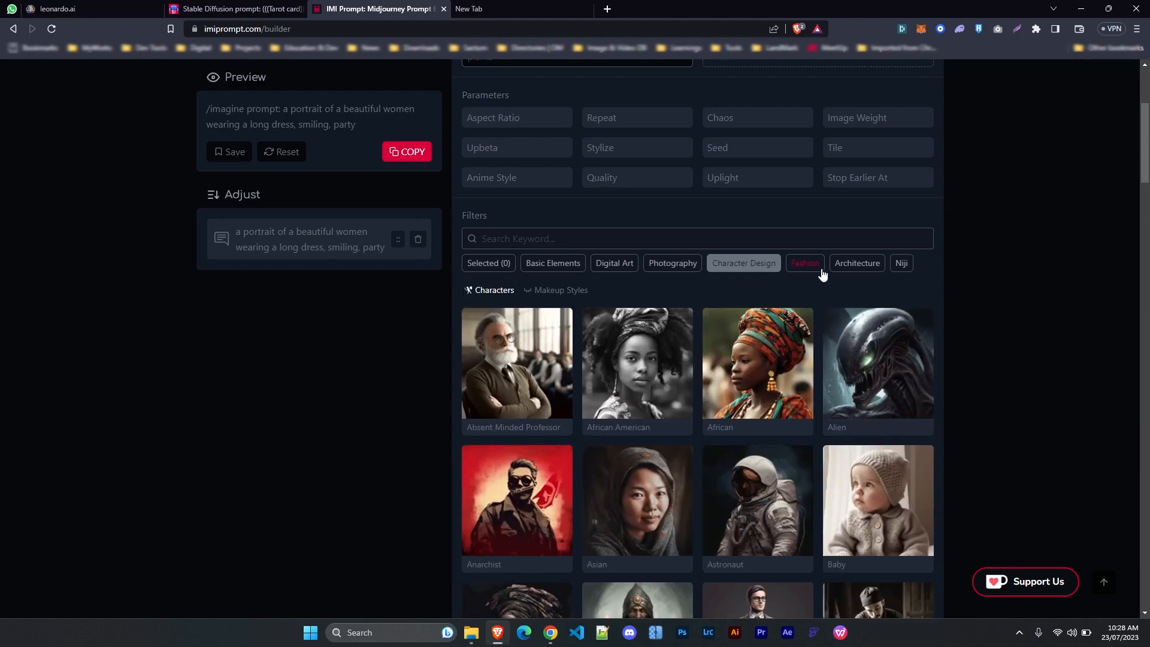
click(799, 264)
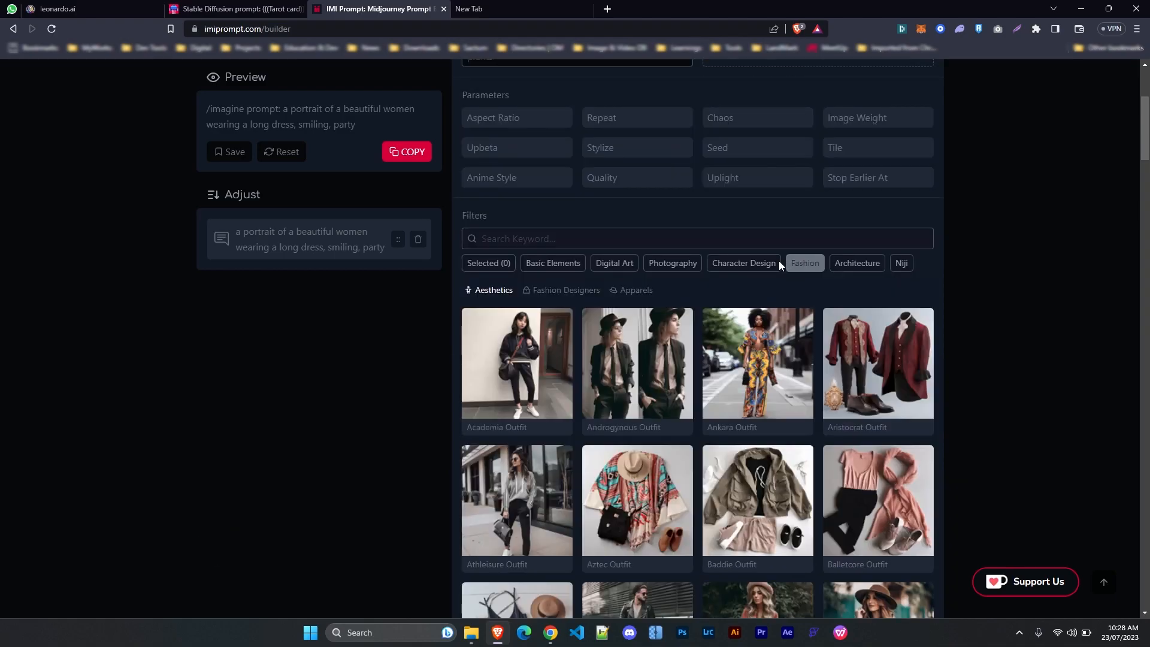
click(743, 268)
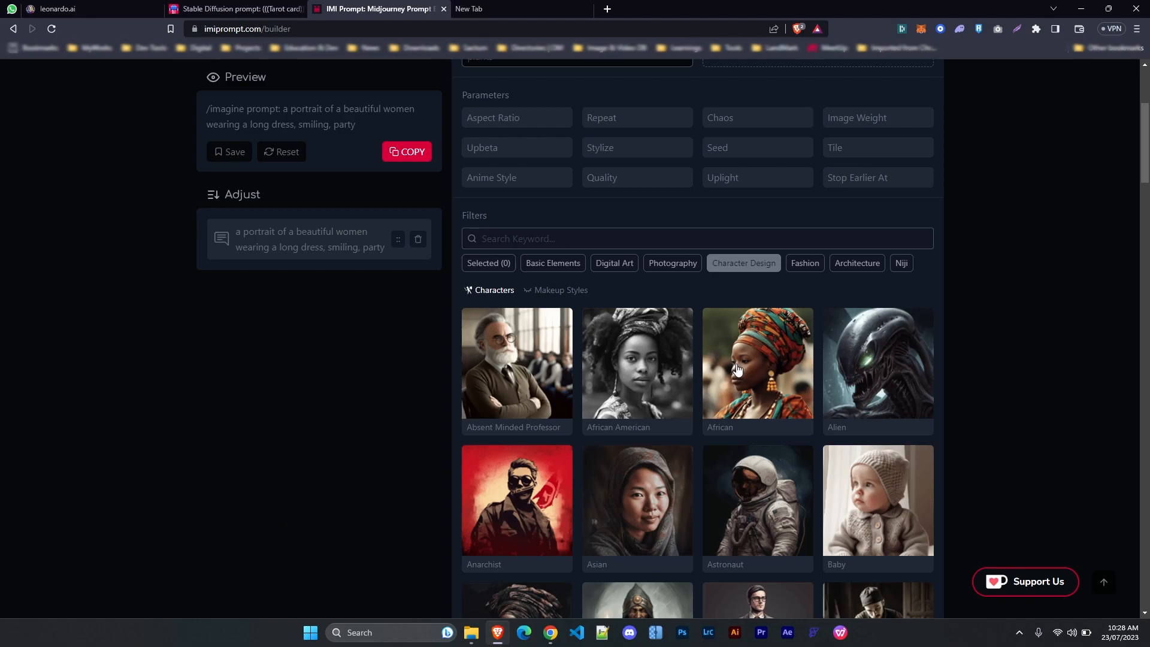
scroll(736, 426, down, 10)
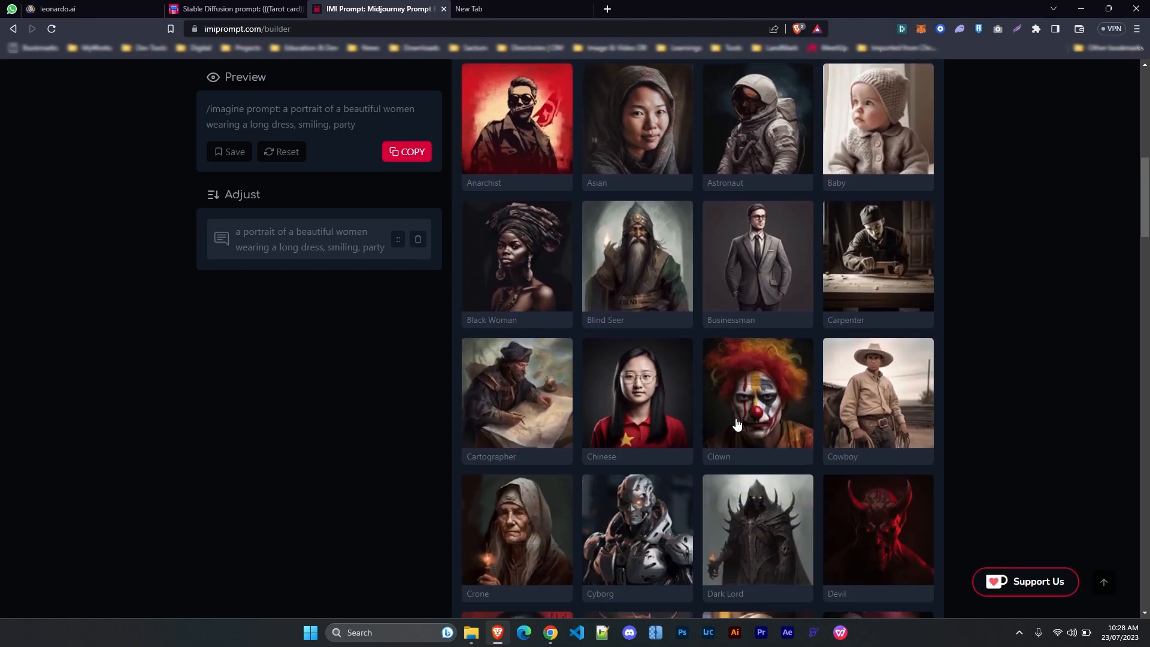
scroll(737, 424, down, 7)
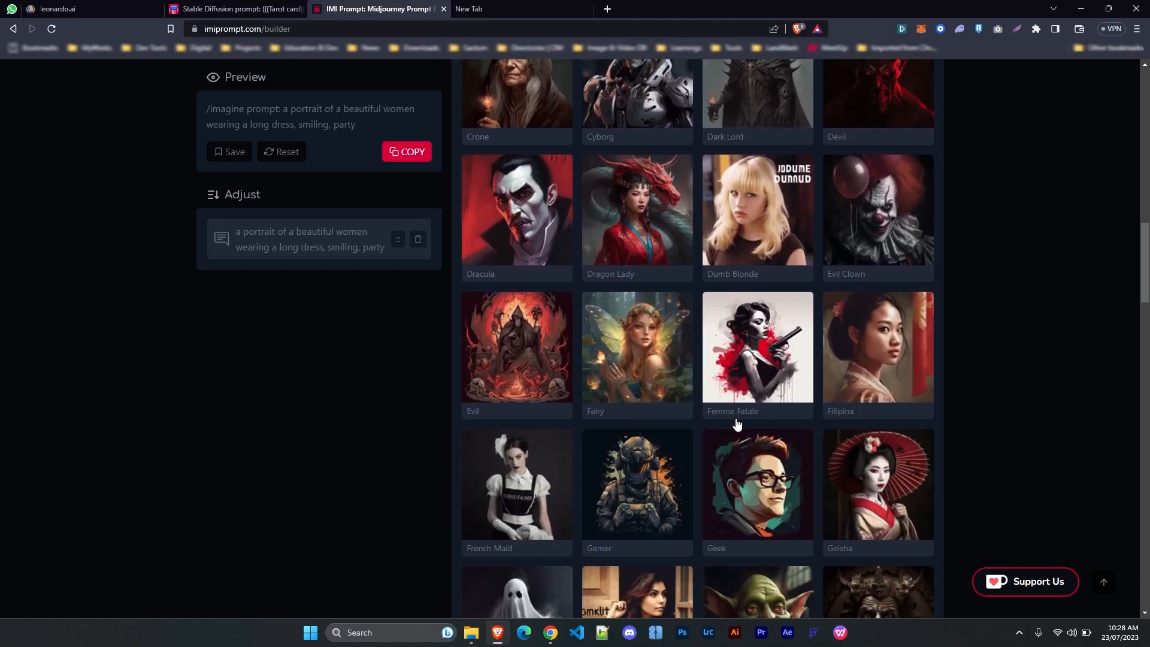
scroll(737, 424, down, 20)
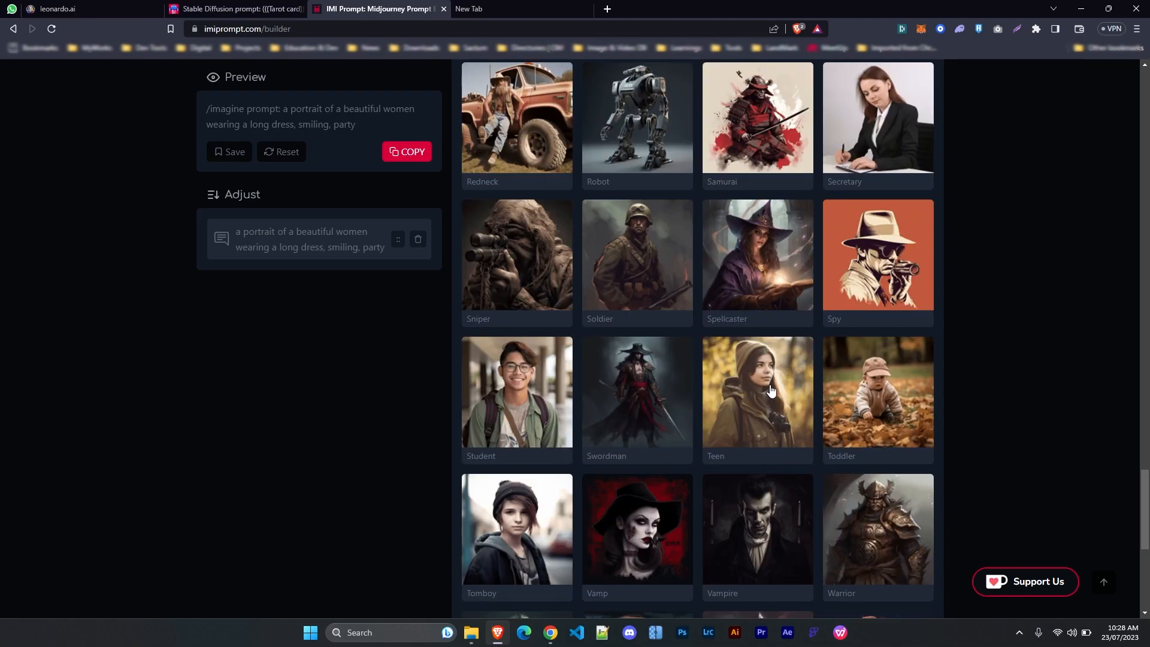
click(772, 391)
scroll(769, 396, up, 11)
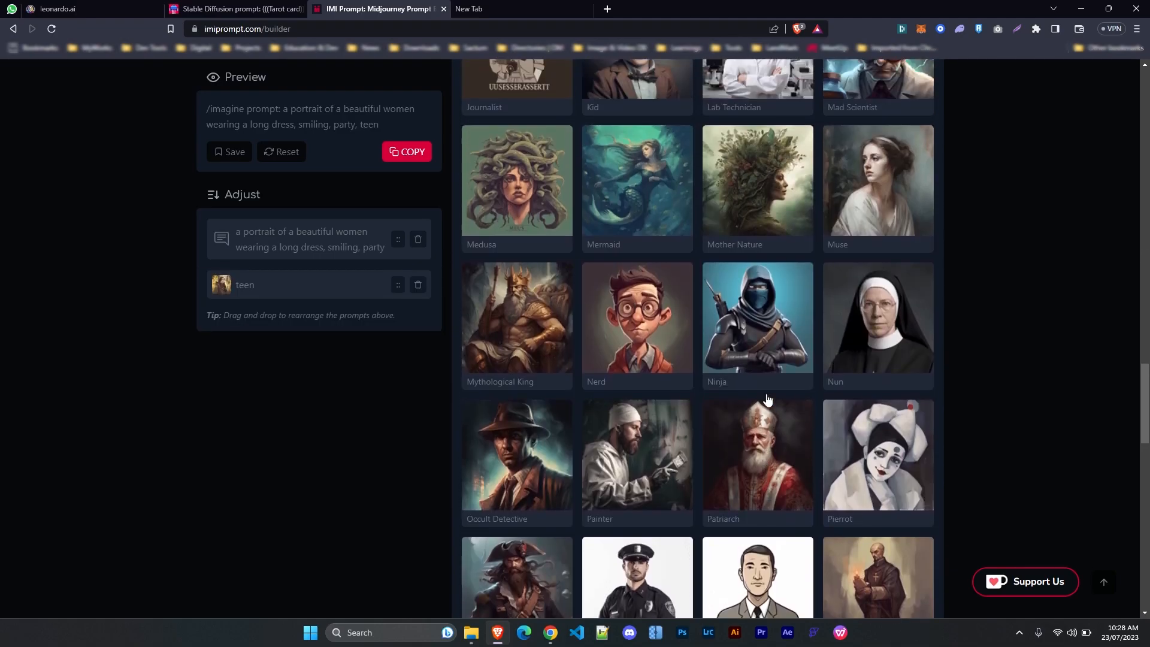
scroll(768, 400, up, 20)
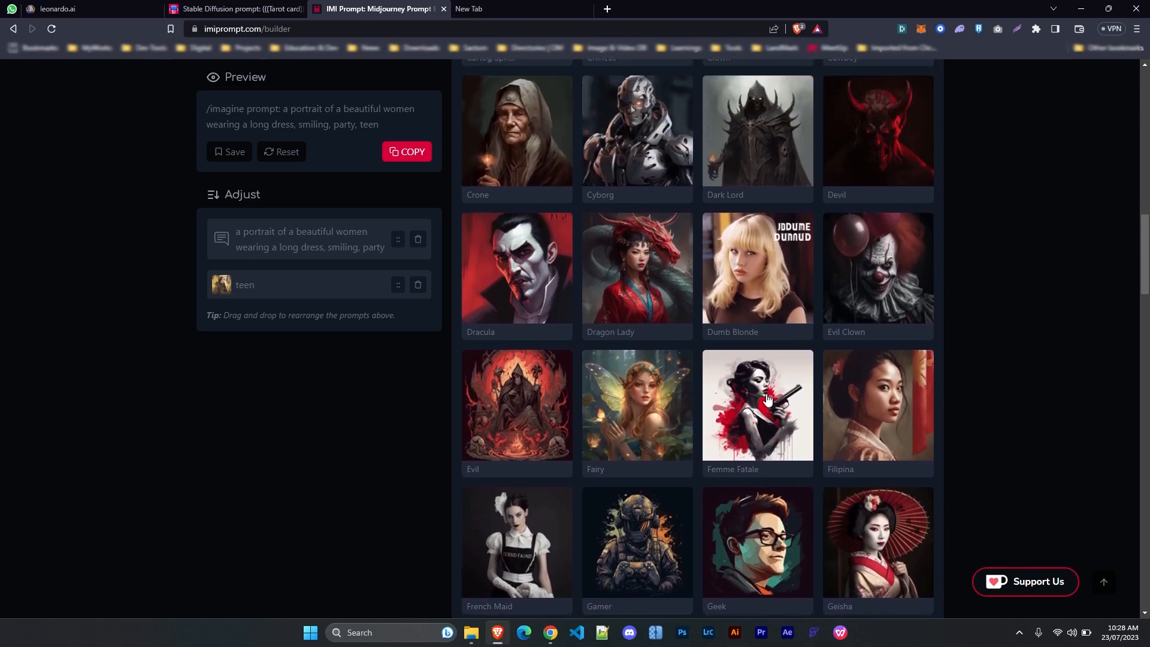
scroll(767, 399, up, 12)
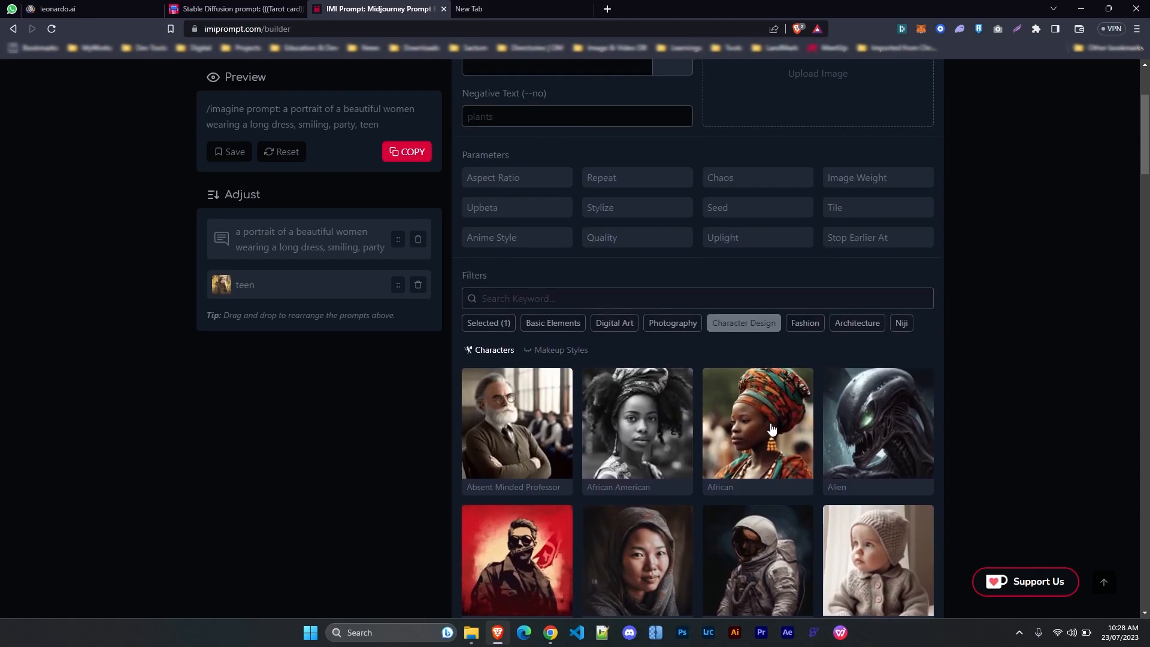
click(761, 427)
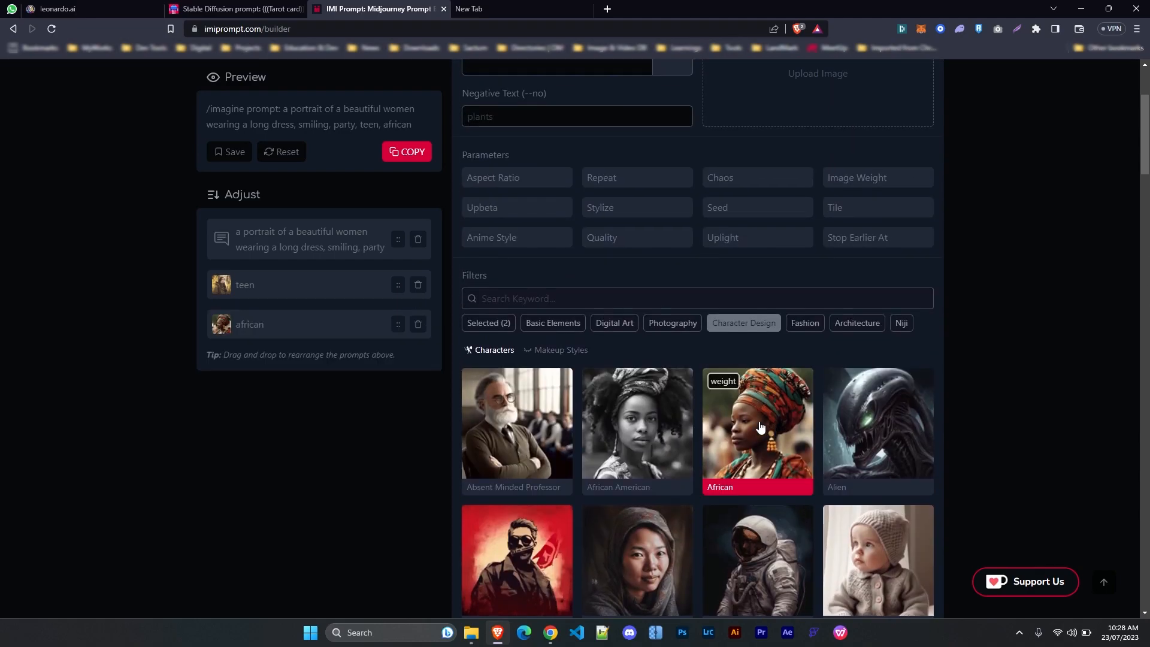
Add boho outfit from Fashion and proto renaissance from the Eras styles
click(804, 323)
scroll(797, 466, down, 3)
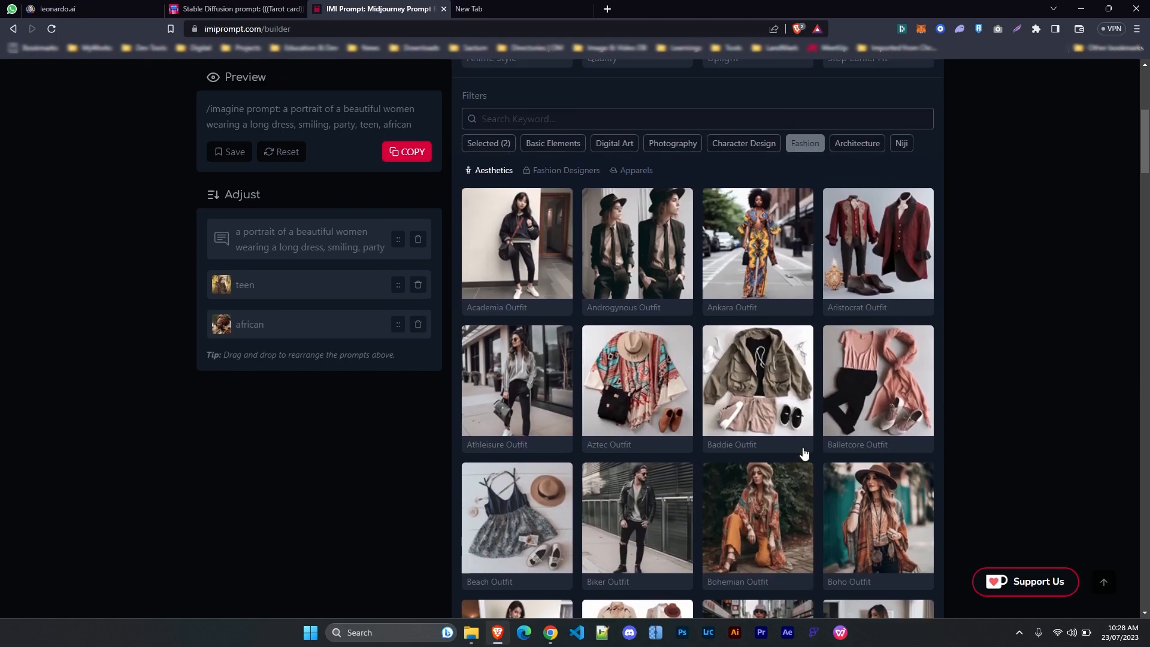
click(875, 525)
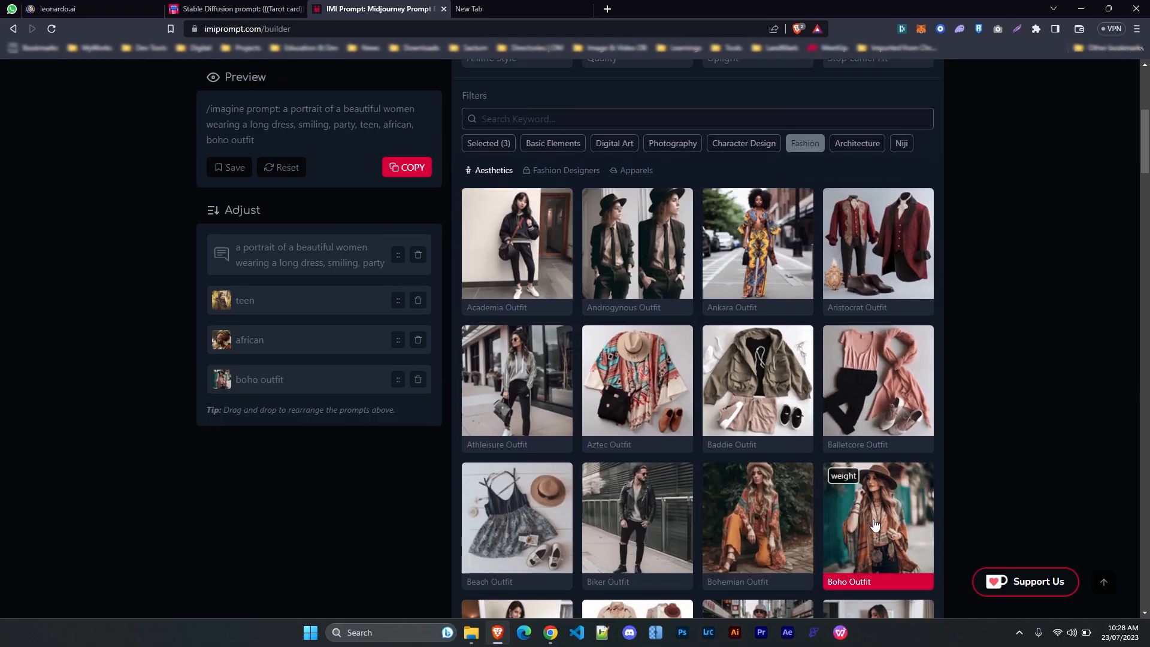
scroll(673, 559, down, 5)
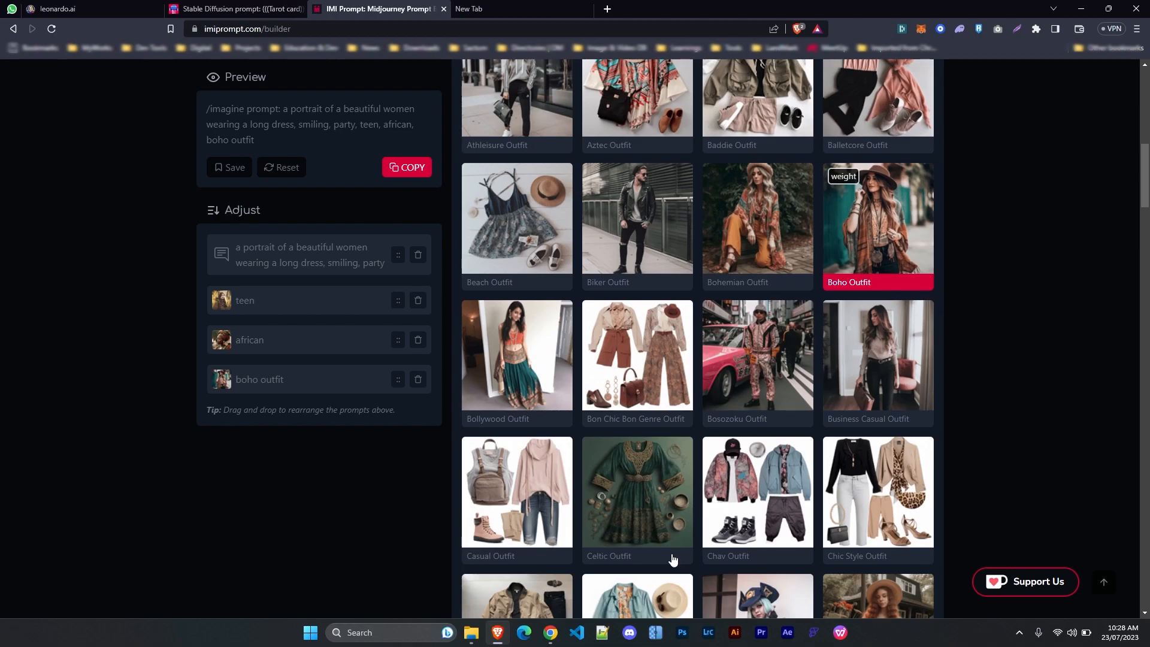
scroll(673, 559, down, 2)
scroll(673, 559, up, 13)
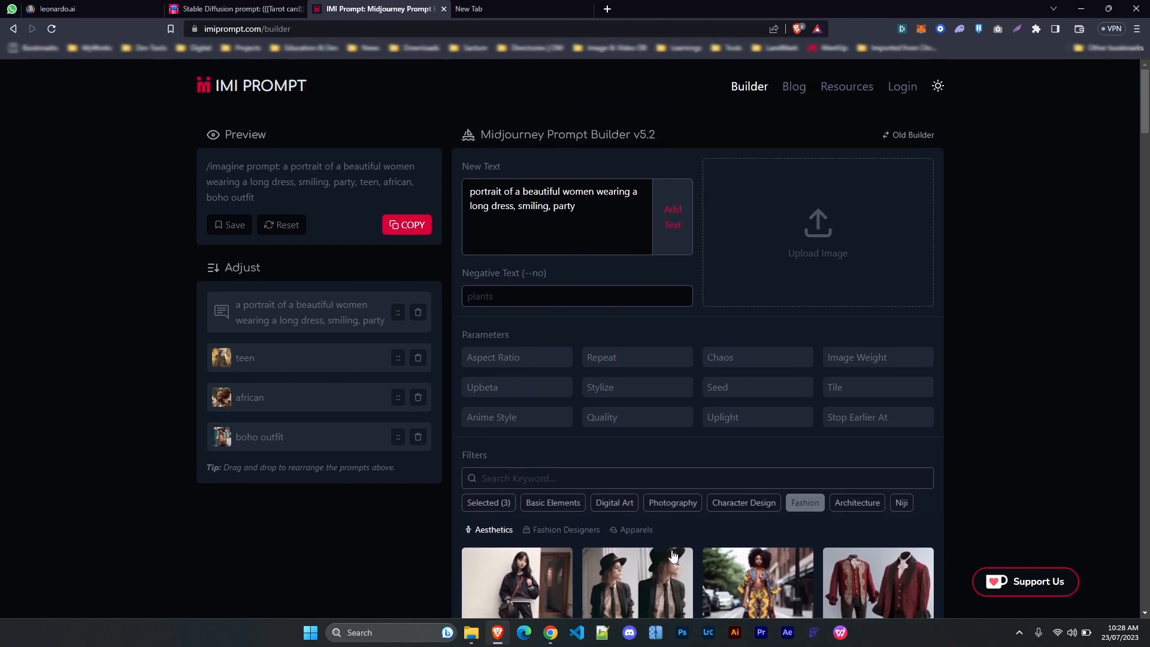
scroll(673, 557, down, 2)
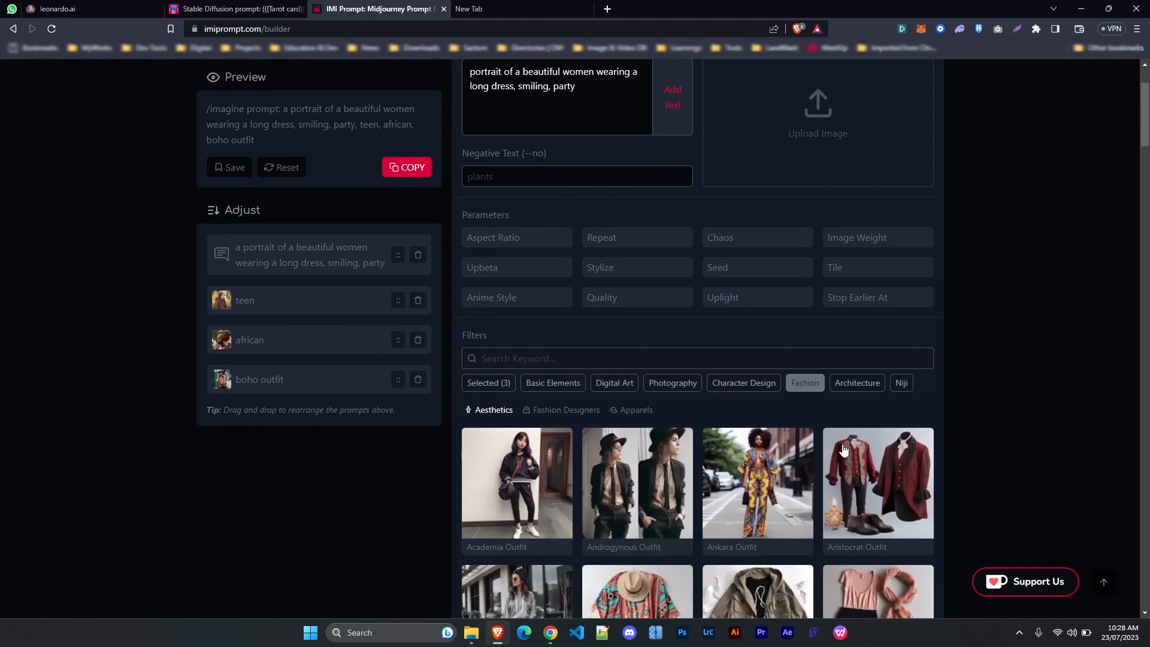
click(542, 385)
scroll(515, 316, down, 10)
click(524, 427)
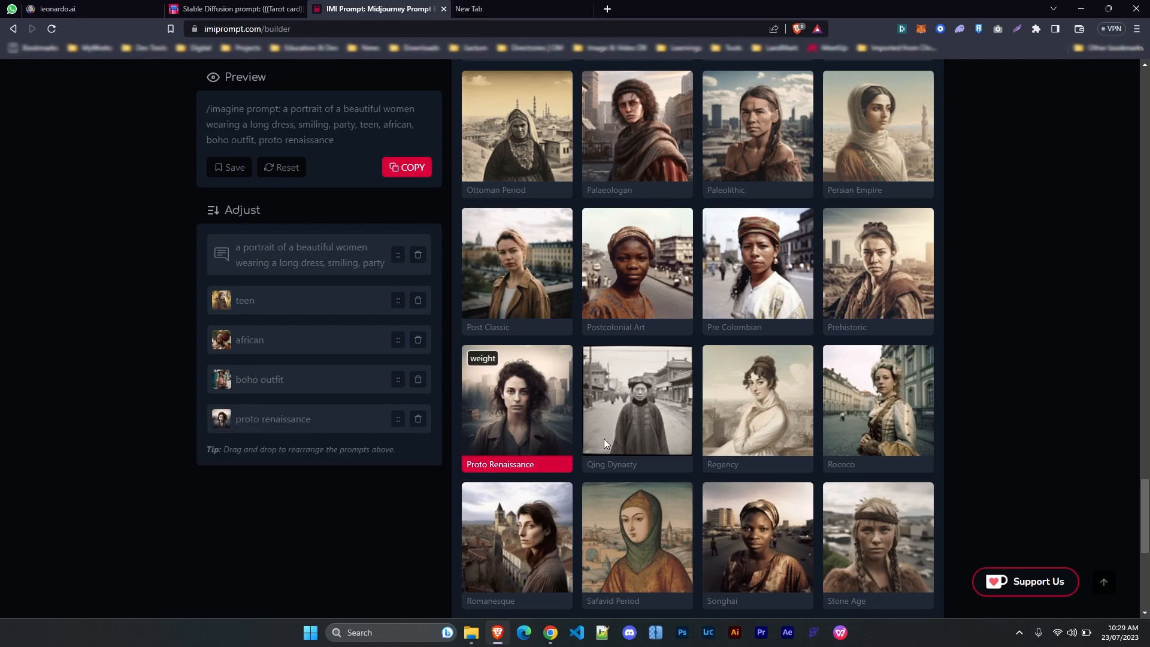
scroll(713, 444, up, 10)
scroll(717, 447, up, 10)
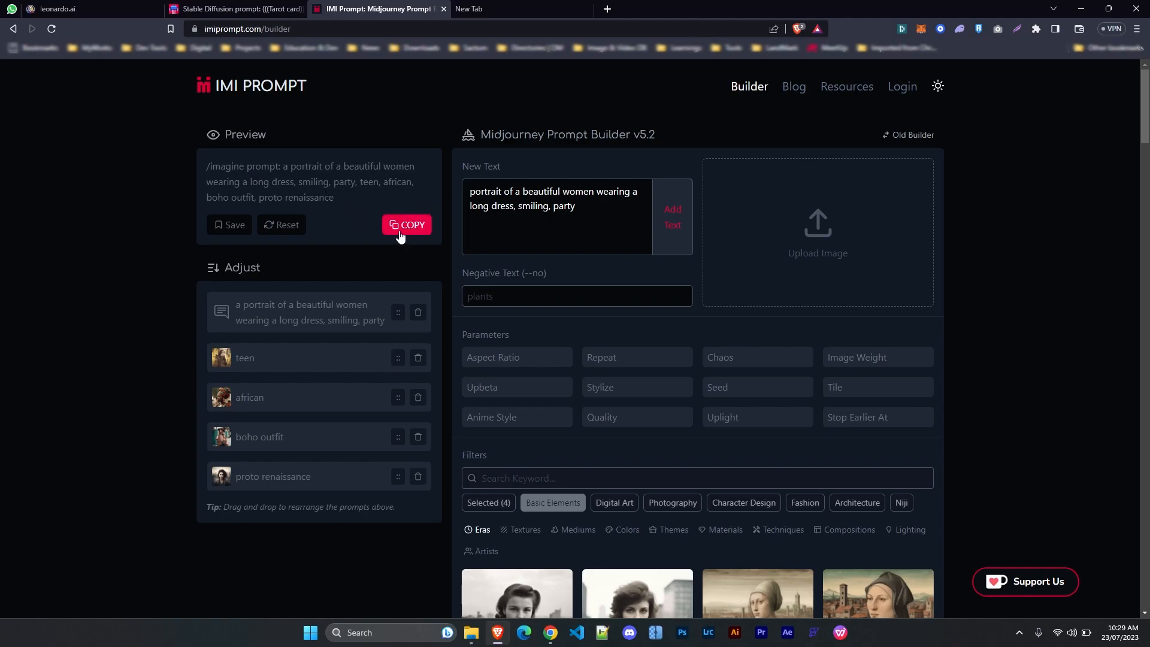
Copy the IMI Prompt portrait text and paste it over Leonardo.Ai's tarot prompt
drag(207, 167, 335, 198)
drag(284, 167, 335, 198)
right_click(321, 192)
click(344, 201)
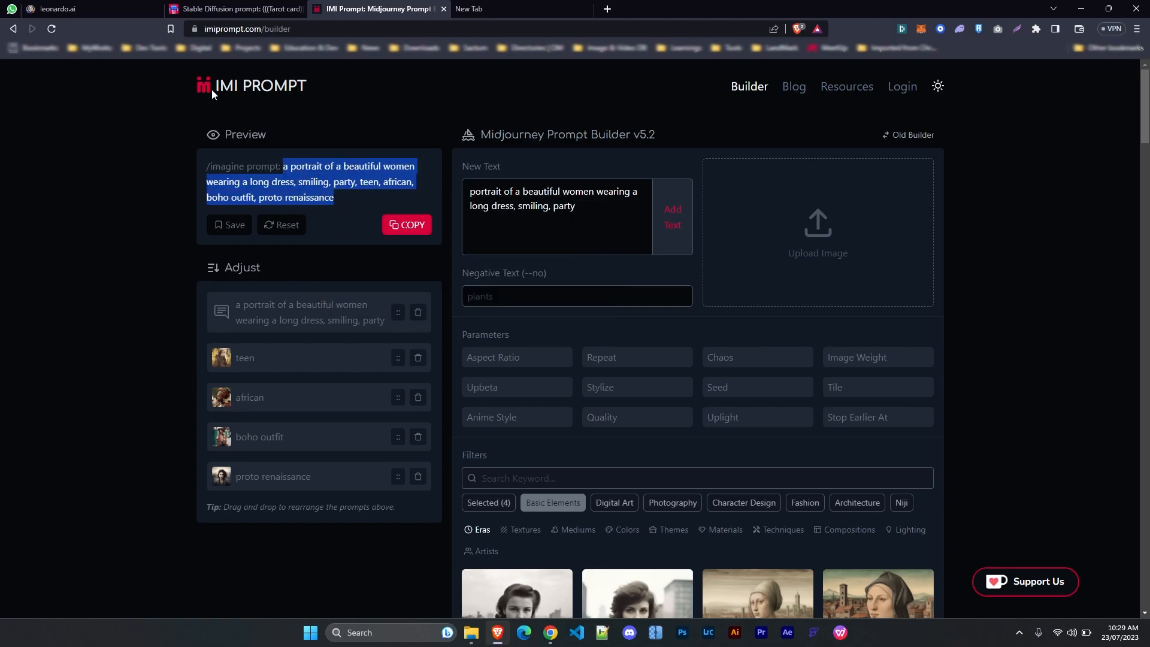
click(113, 12)
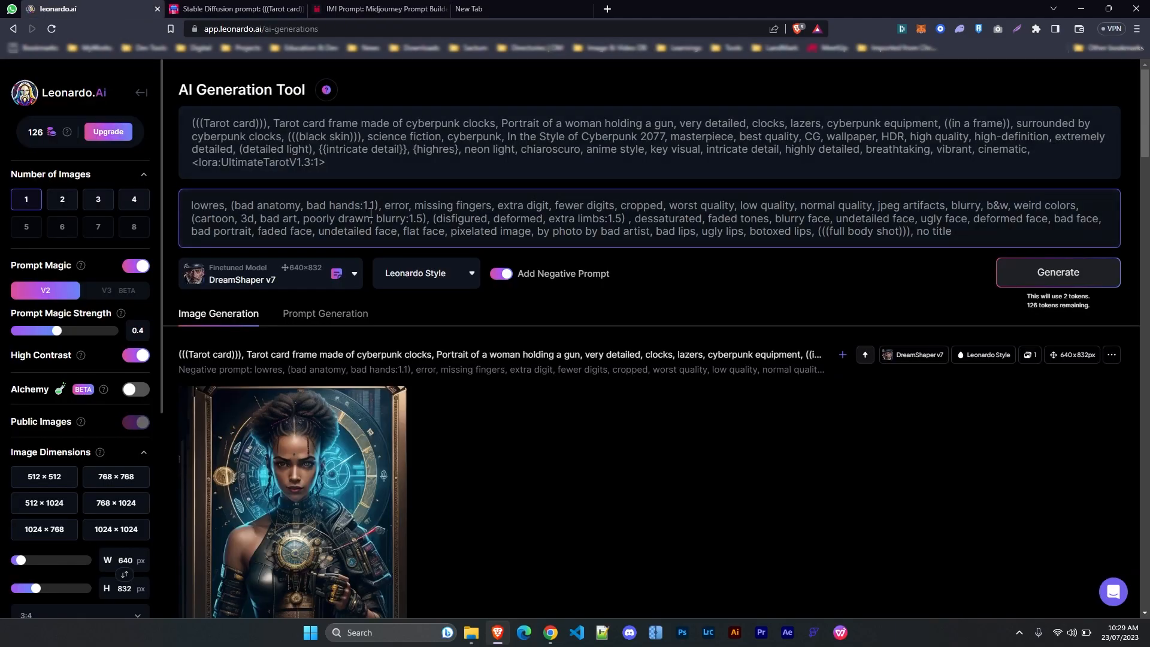
click(371, 171)
key(ctrl+a)
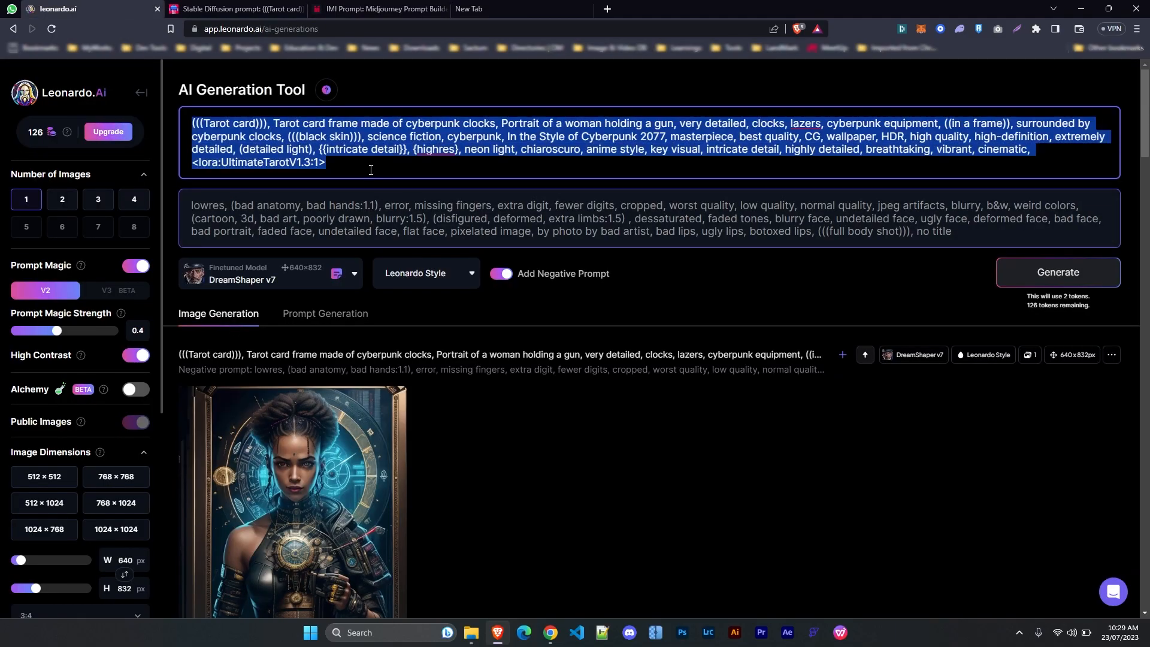
key(ctrl+v)
Clear and switch off the negative prompt, keeping DreamShaper v7 as the model
click(360, 184)
key(ctrl+a)
key(BackSpace)
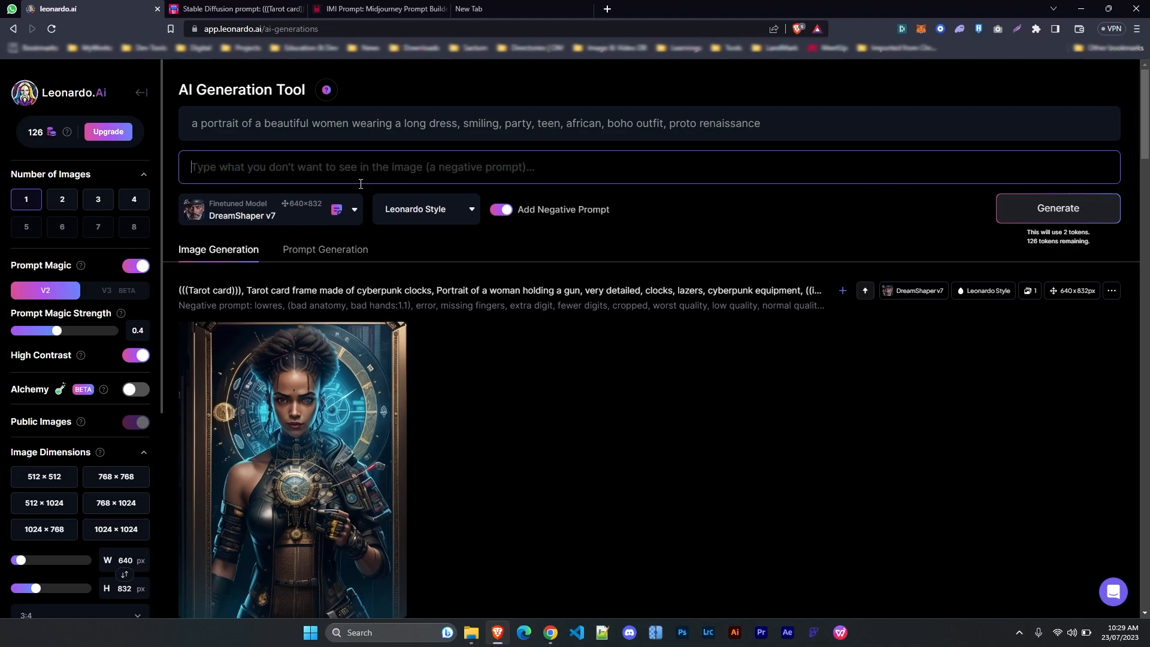
click(502, 209)
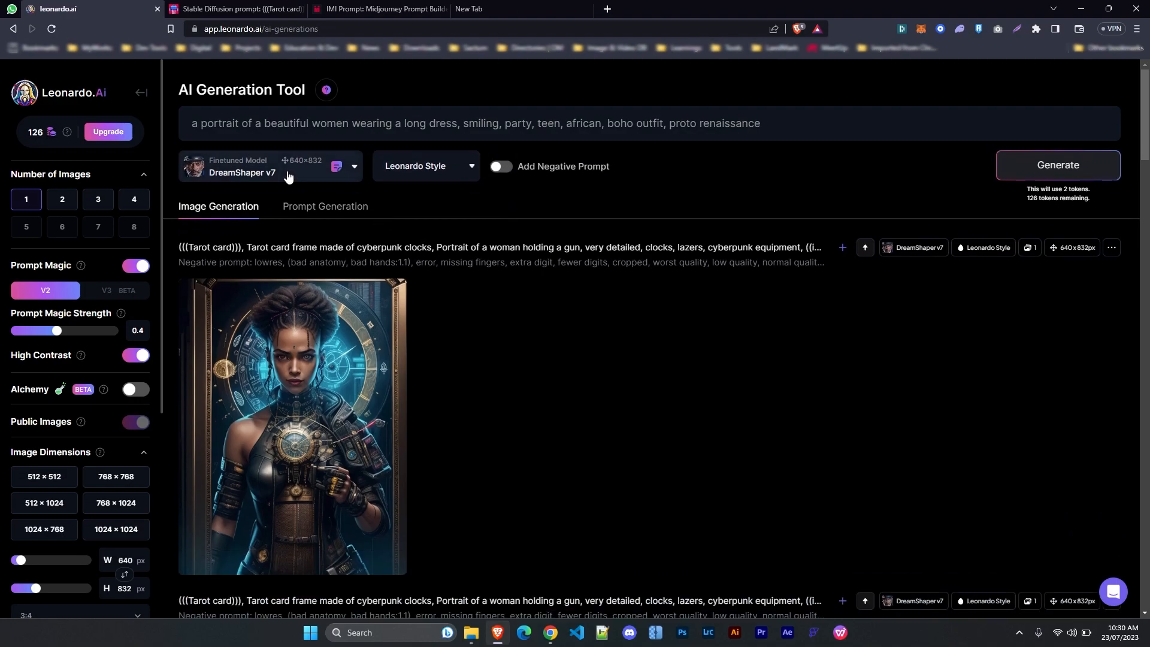
click(289, 177)
click(222, 193)
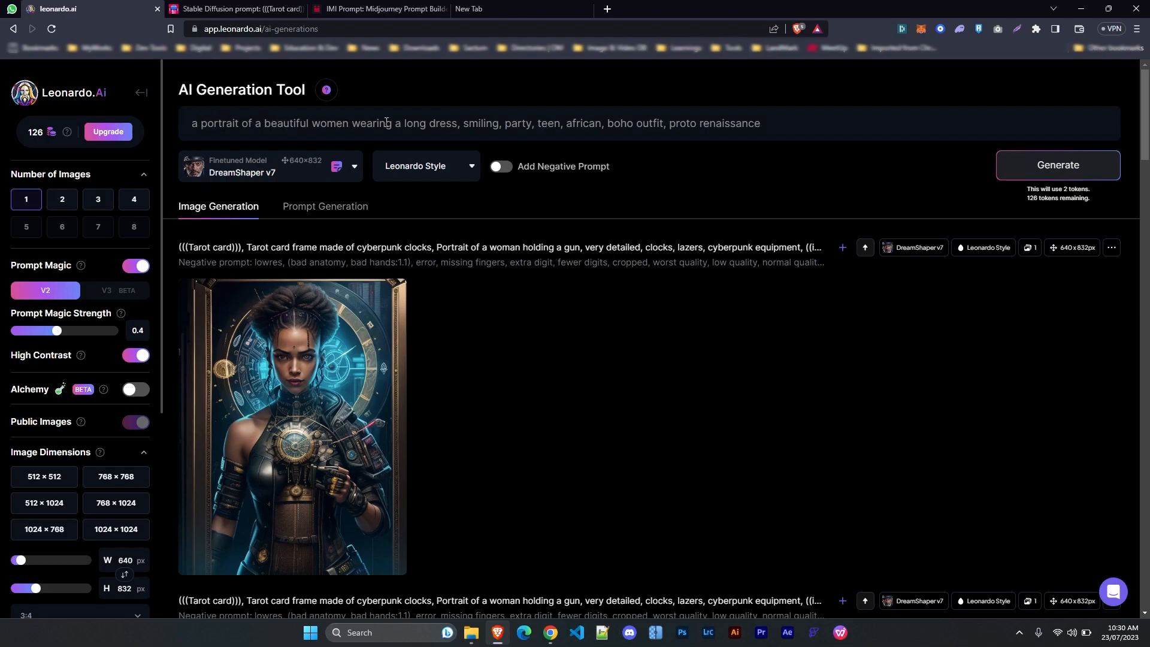
Generate the boho portrait and view the result enlarged
click(1057, 172)
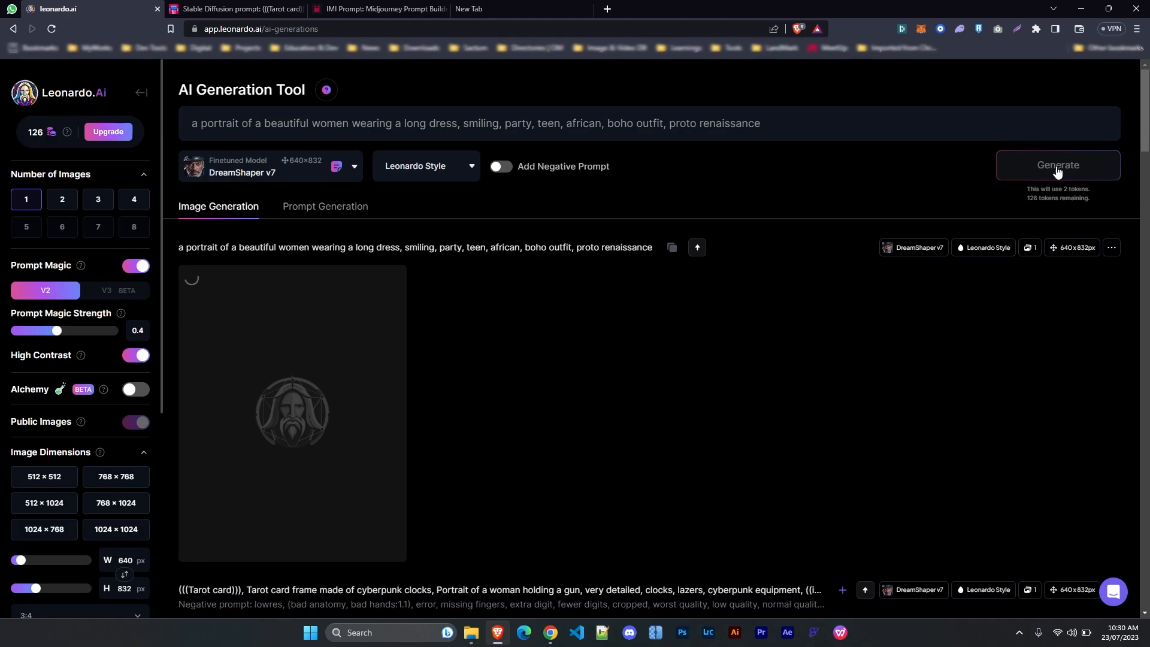
scroll(595, 430, down, 1)
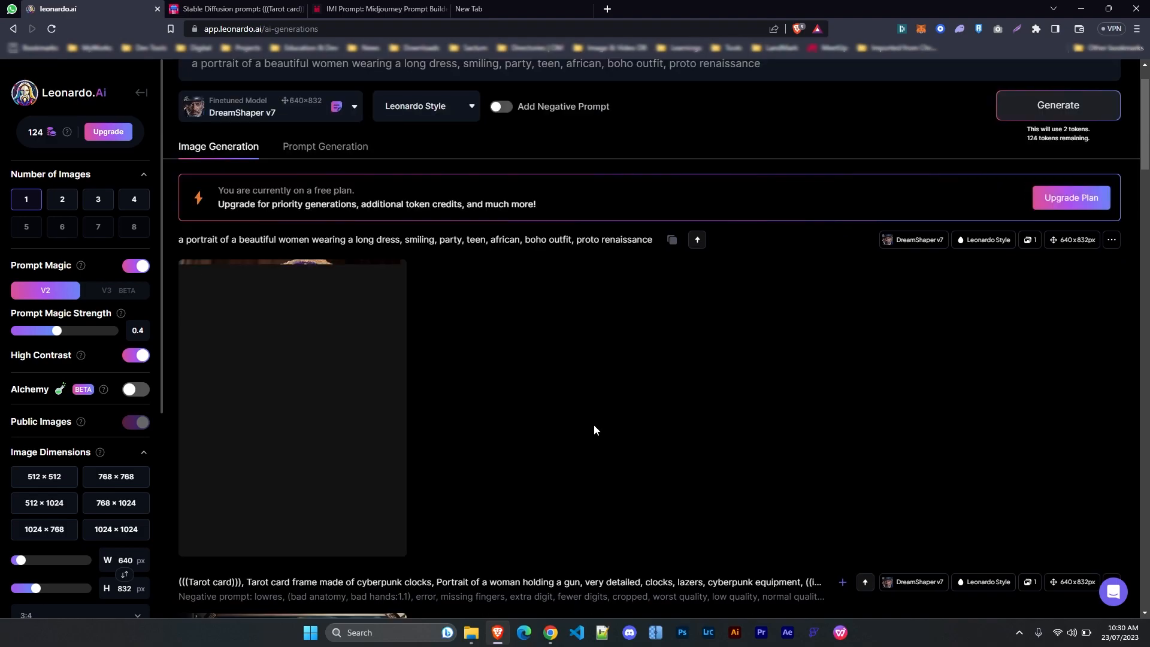
click(276, 406)
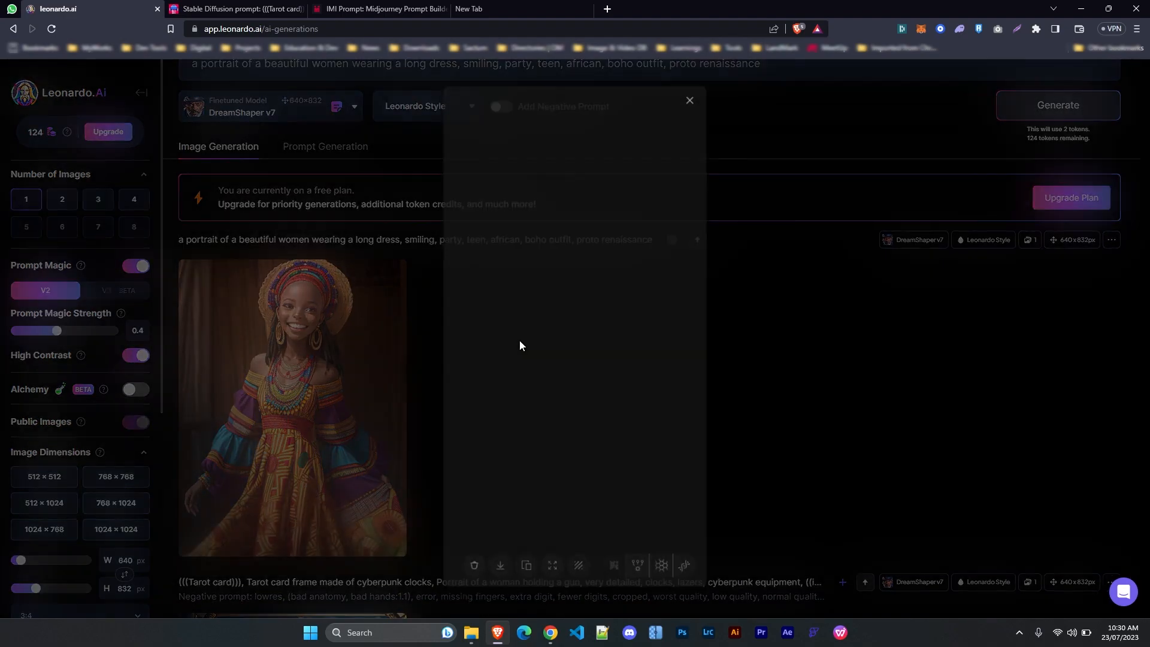
click(836, 346)
scroll(558, 372, up, 1)
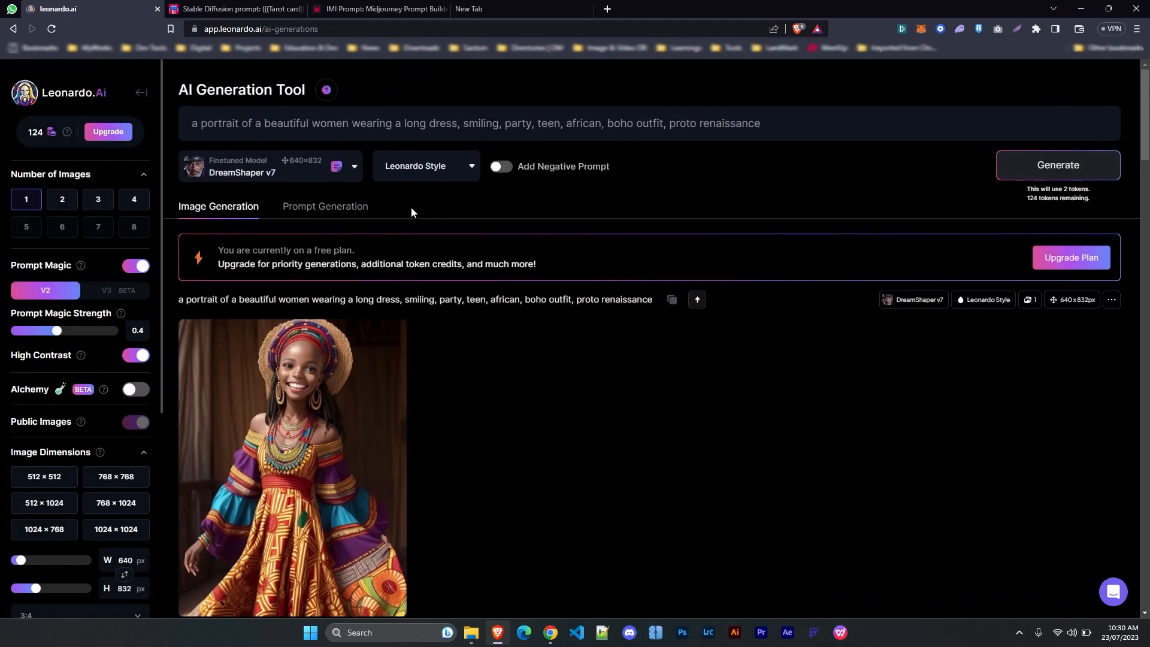
Delete the words 'african' and 'teen' from the prompt
double_click(572, 124)
key(BackSpace)
key(BackSpace)
double_click(555, 122)
key(BackSpace)
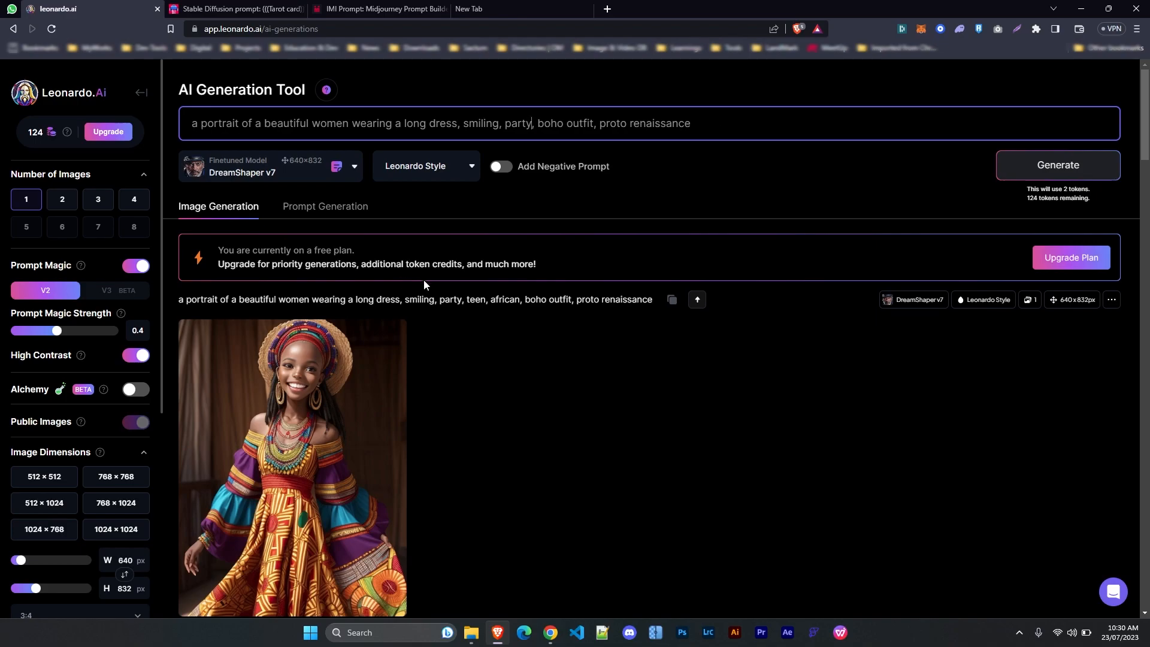
Set Number of Images to 2 and Prompt Magic Strength to 0.5
scroll(381, 315, down, 2)
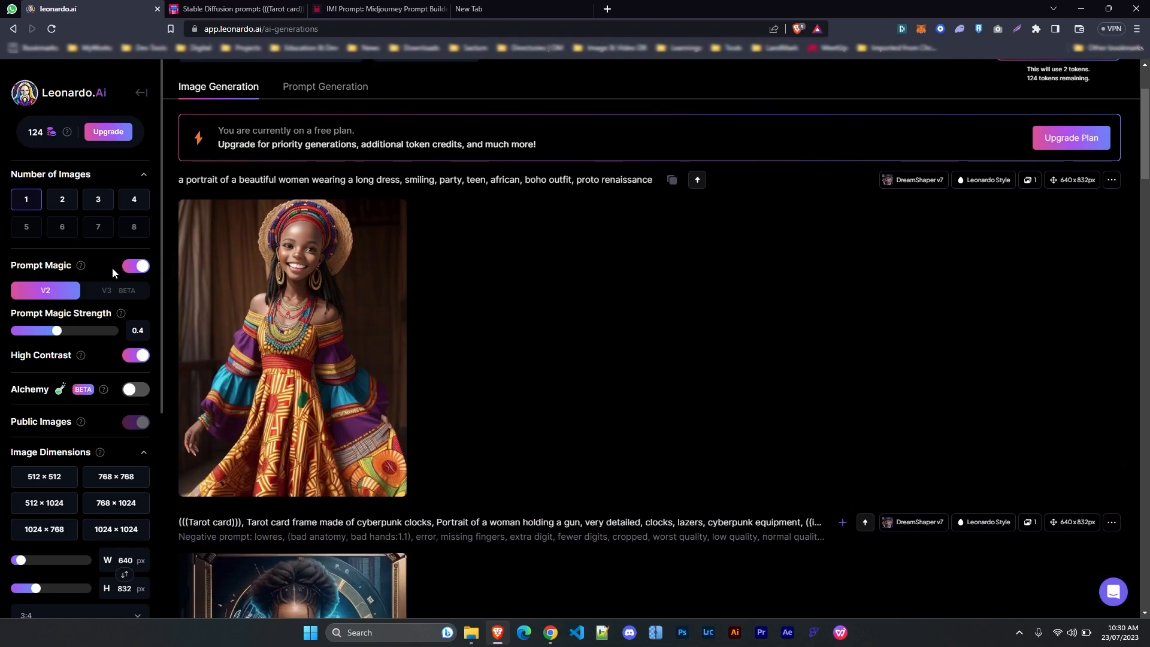
scroll(107, 264, down, 1)
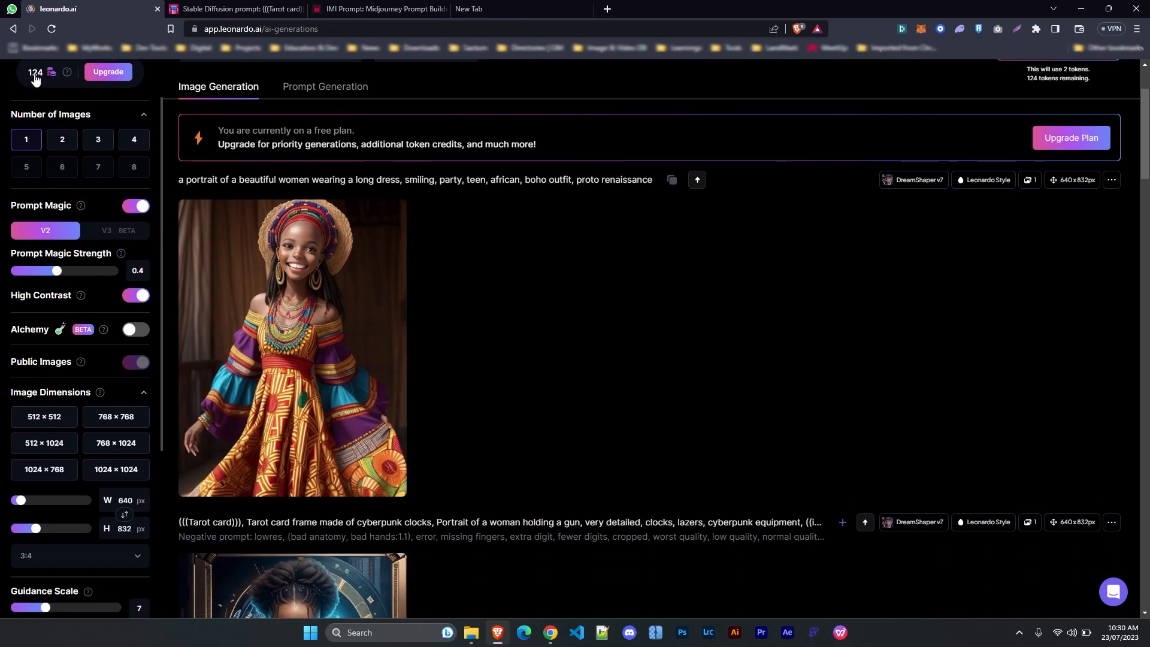
click(60, 141)
drag(57, 277, 71, 276)
scroll(102, 413, down, 1)
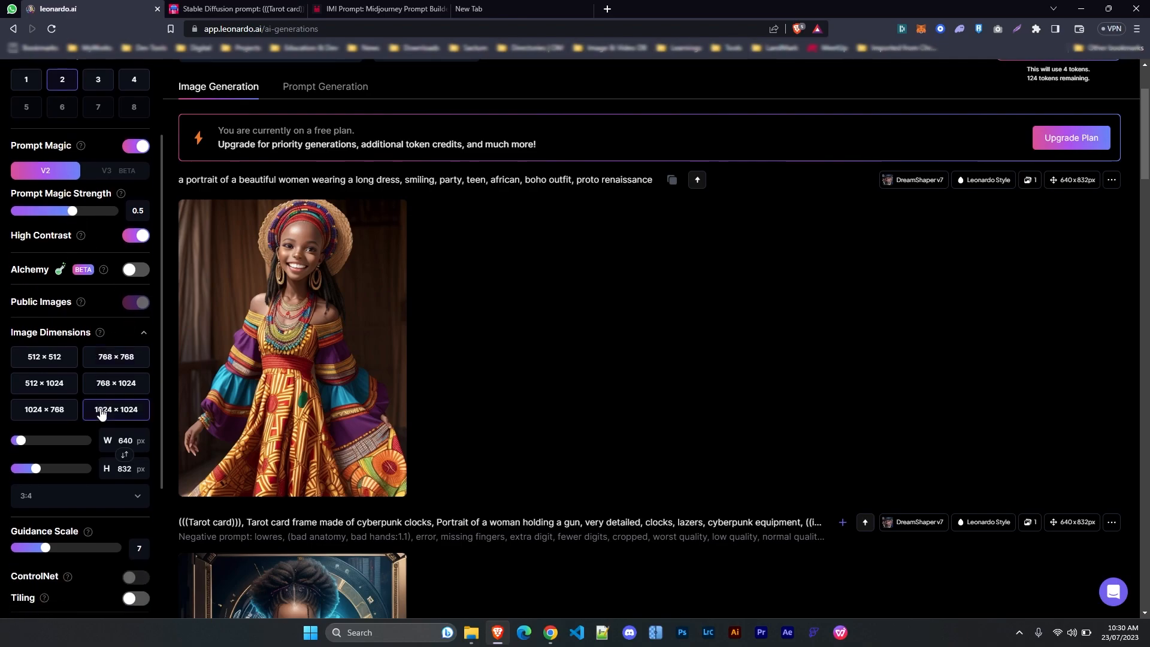
scroll(102, 462, down, 4)
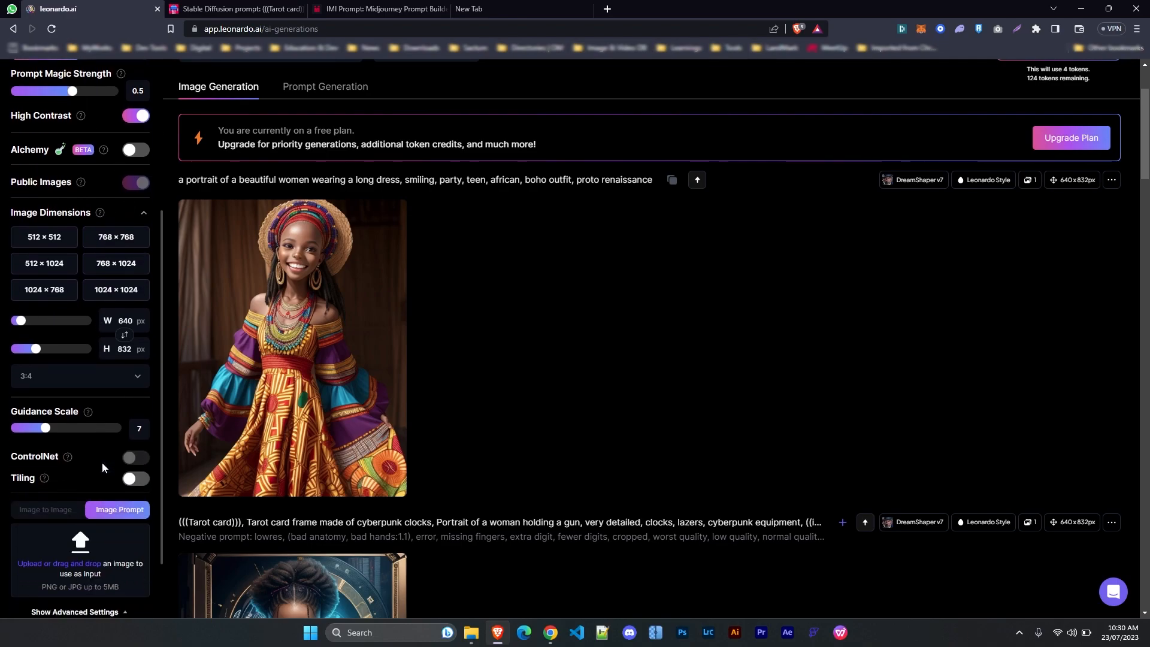
scroll(102, 462, up, 6)
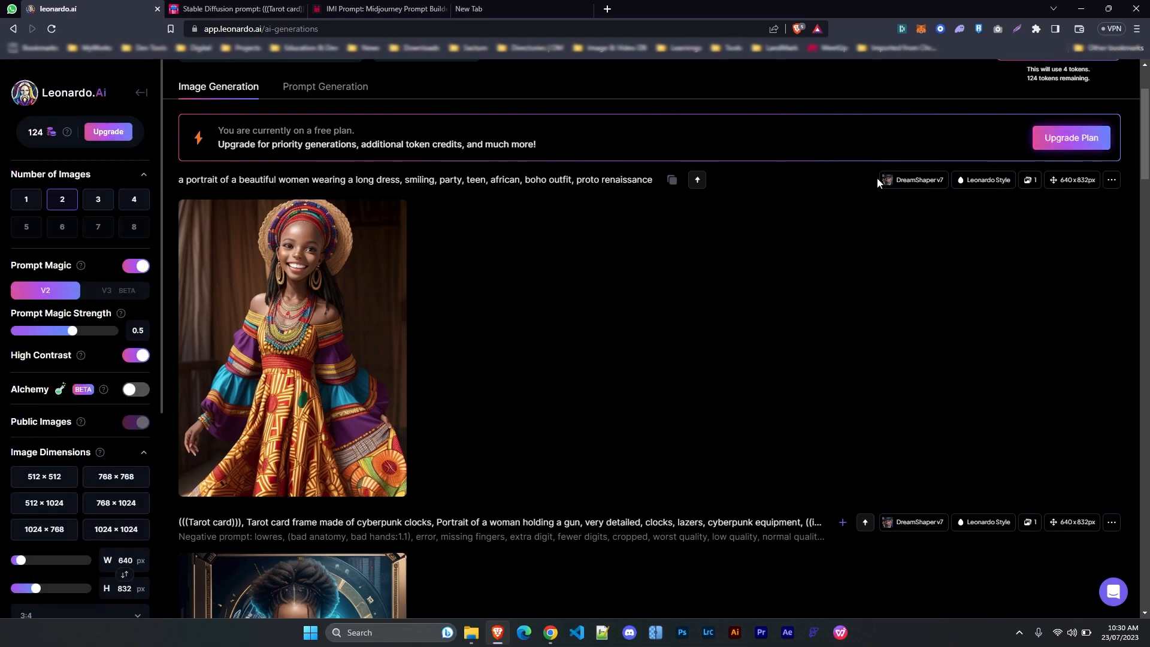
scroll(1009, 159, up, 2)
Generate two boho-dress portraits from the prompt and view each one enlarged
click(1071, 168)
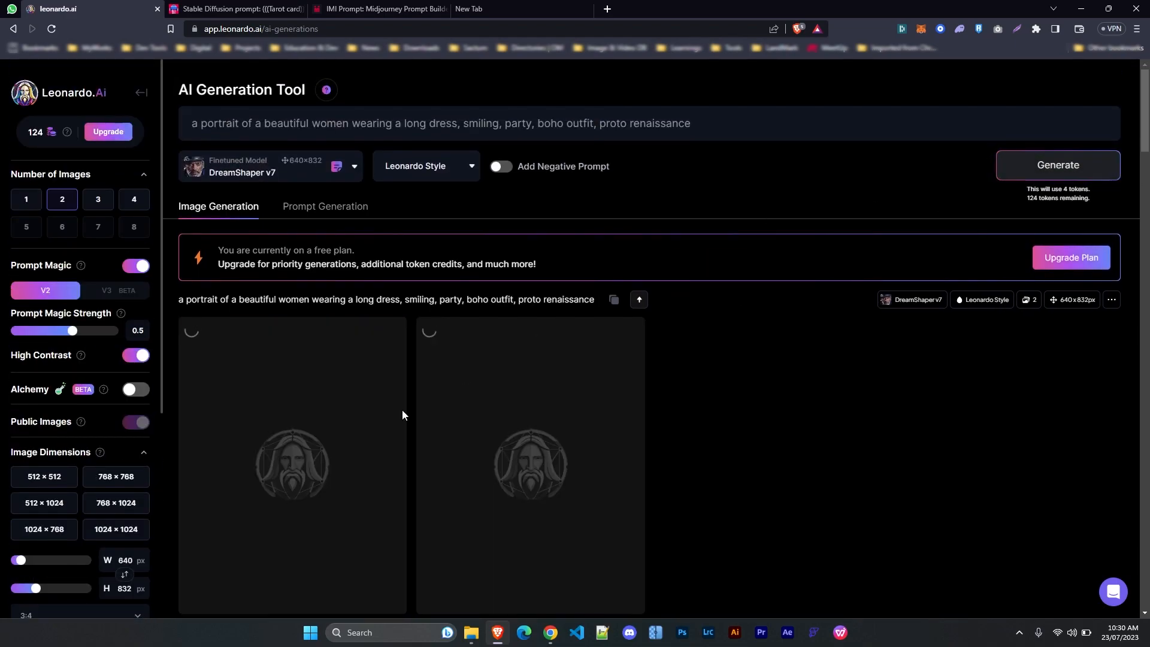
scroll(674, 417, down, 3)
scroll(676, 413, up, 1)
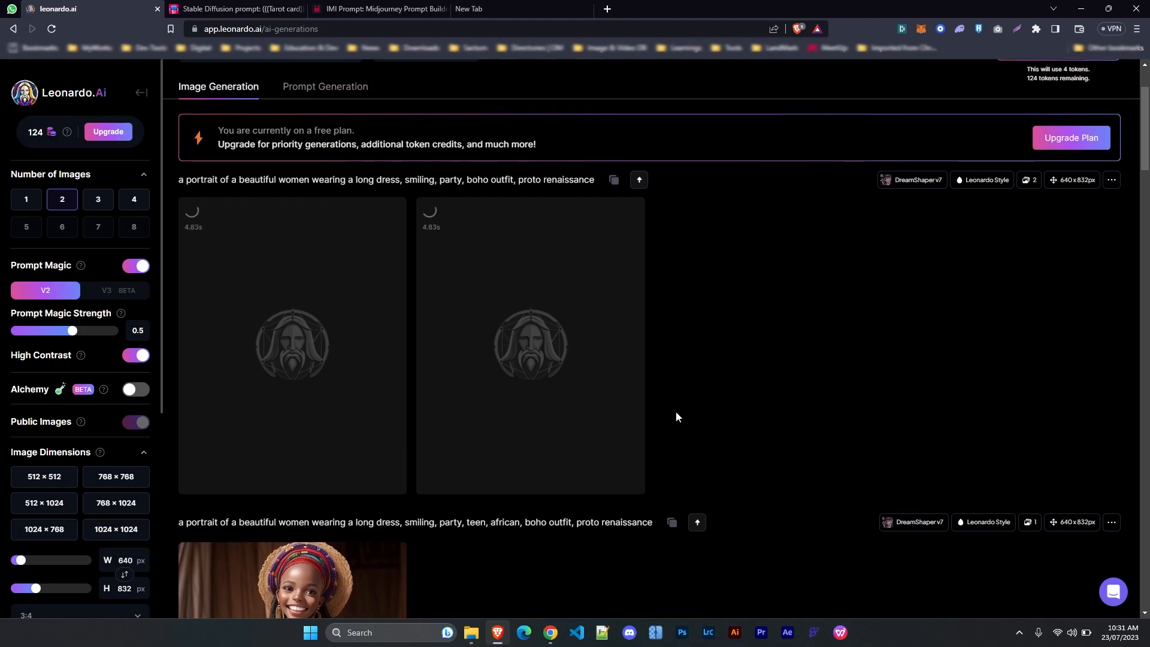
click(569, 288)
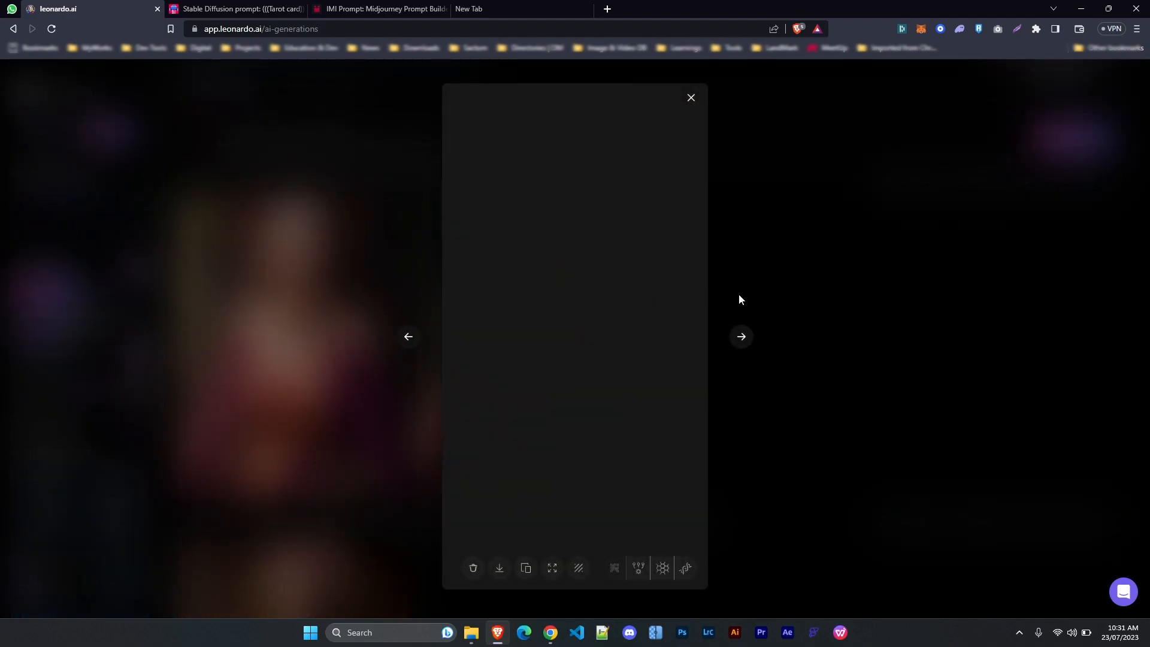
click(738, 279)
click(309, 302)
click(871, 277)
Make the prompt begin with the word 'hyperrealistic'
scroll(371, 344, up, 2)
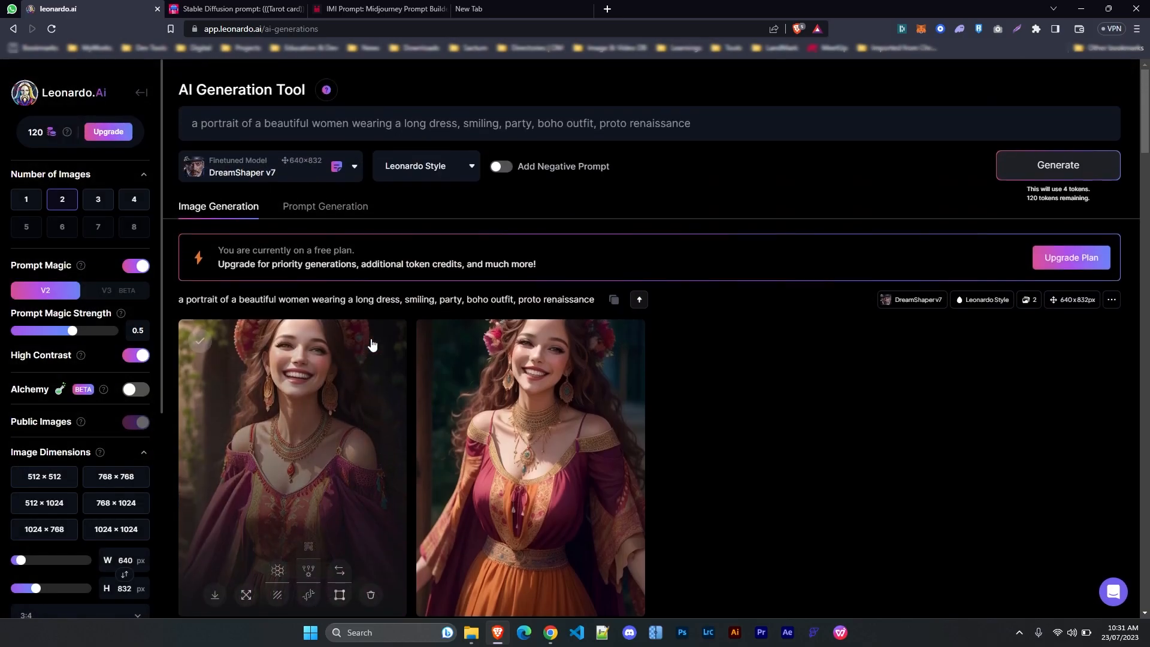
click(187, 122)
text(hyperrealistic)
Correct 'hyperrealistic' to 'hyper realistic' and remove the extra 'a' from the prompt
right_click(225, 123)
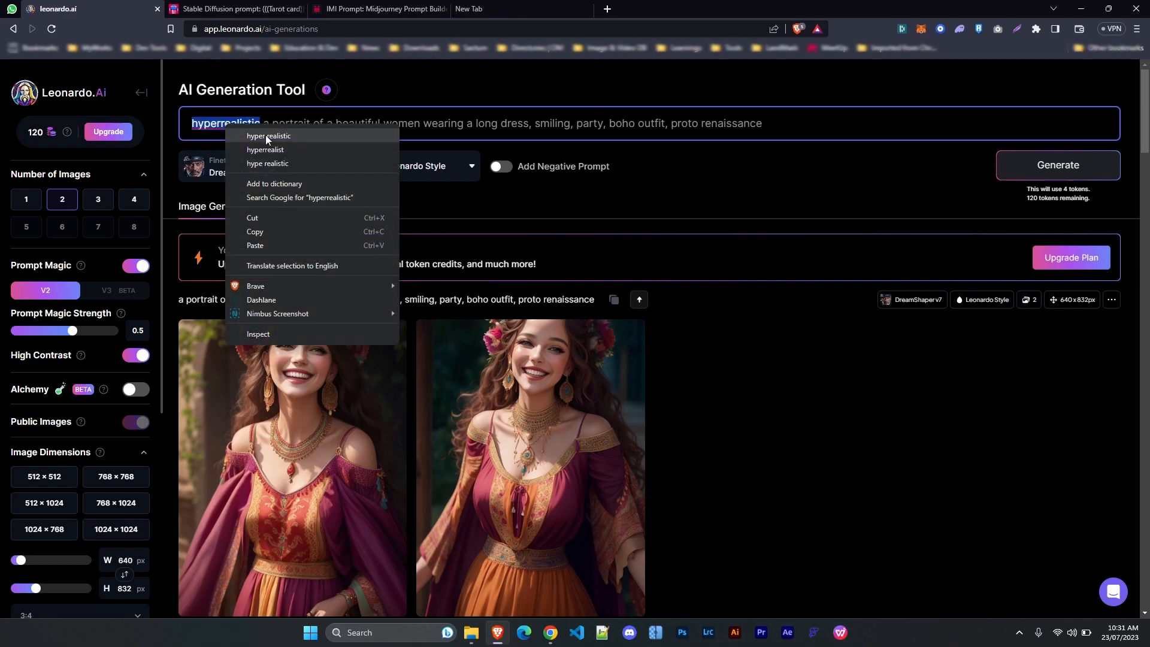
click(252, 133)
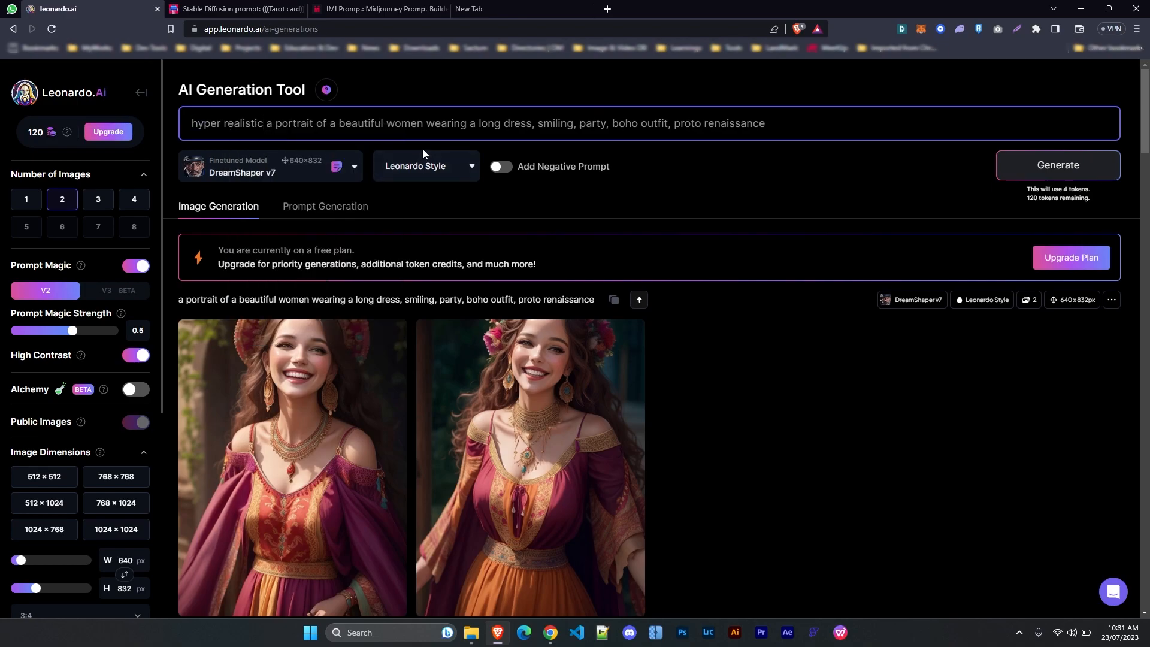
key(Delete)
key(Delete)
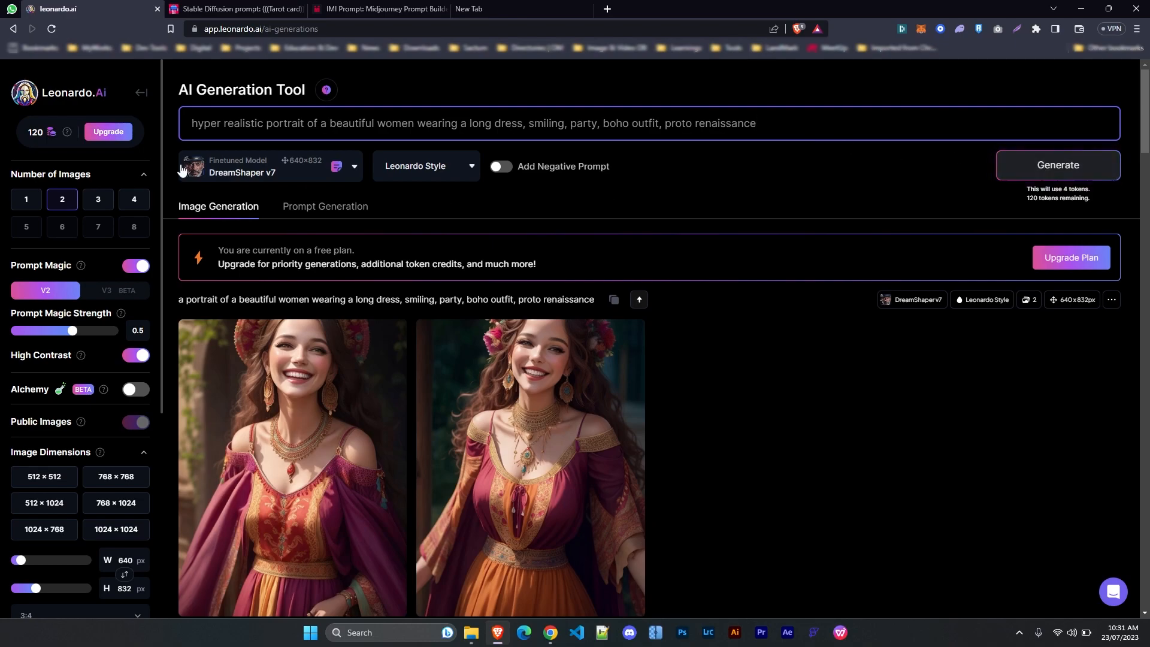
Set Number of Images to 1, generate a single portrait and preview it
click(26, 199)
click(1058, 165)
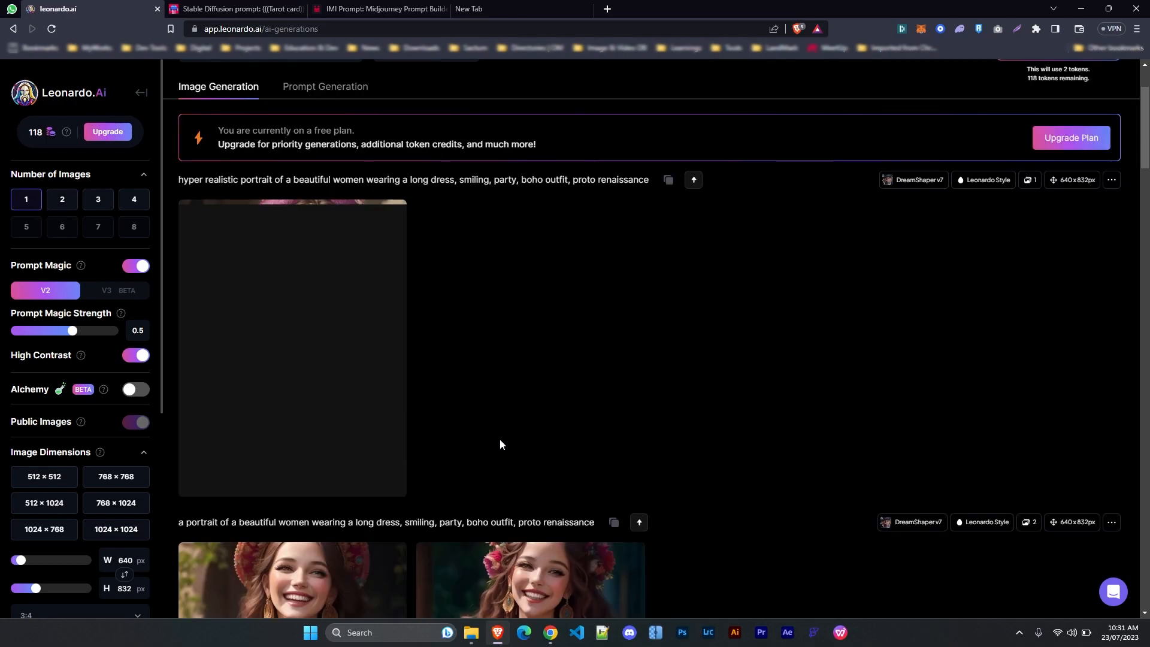
click(320, 260)
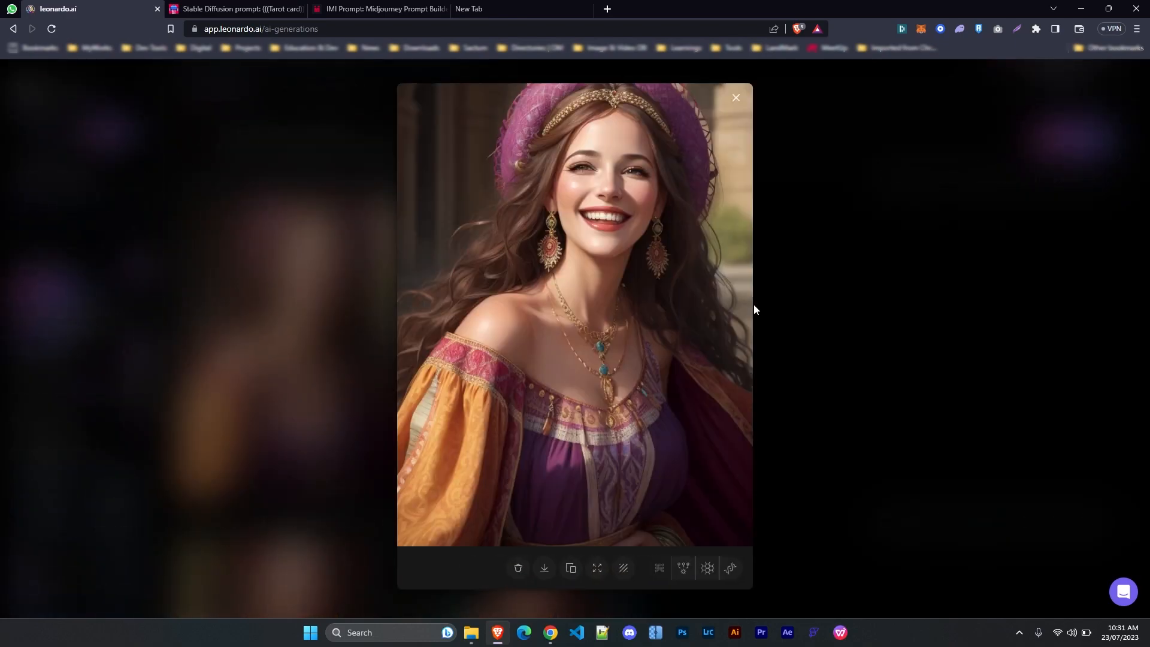
click(807, 296)
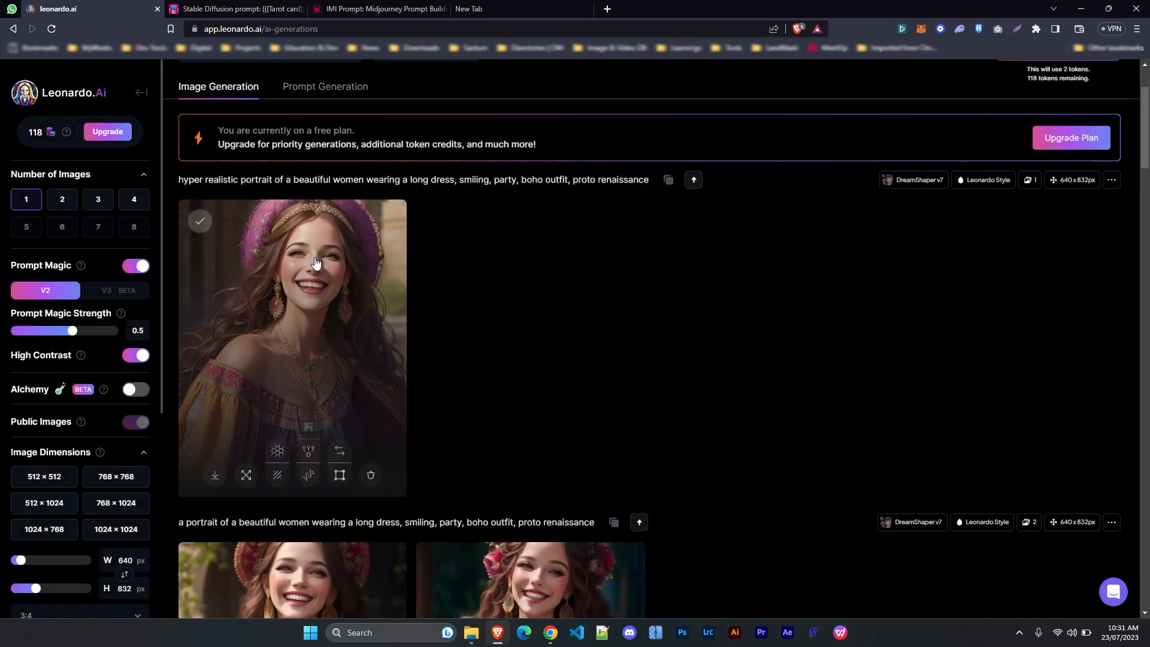
scroll(251, 176, up, 2)
Switch the Finetuned Model to SDXL 0.9
click(251, 176)
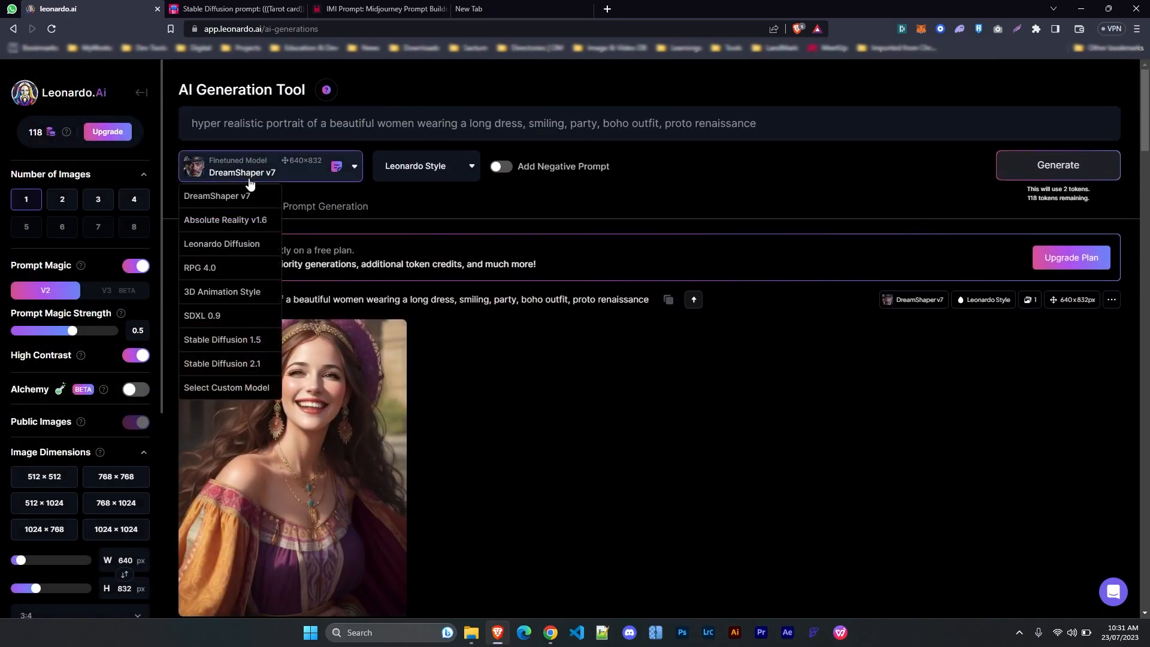
click(223, 312)
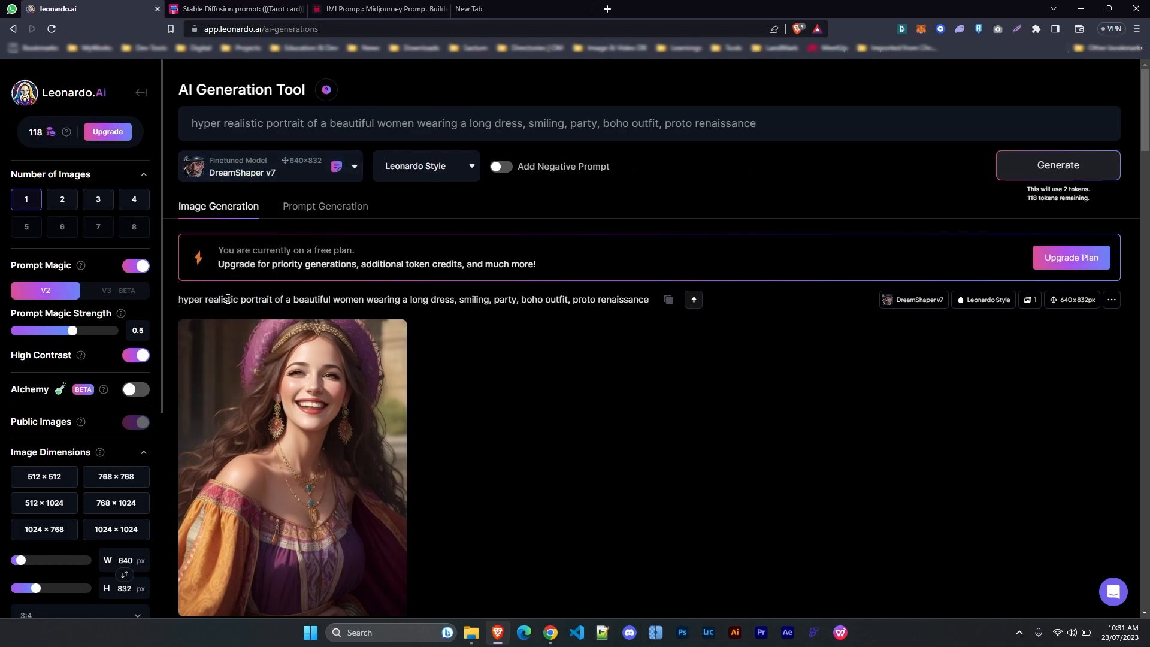
click(226, 179)
click(211, 316)
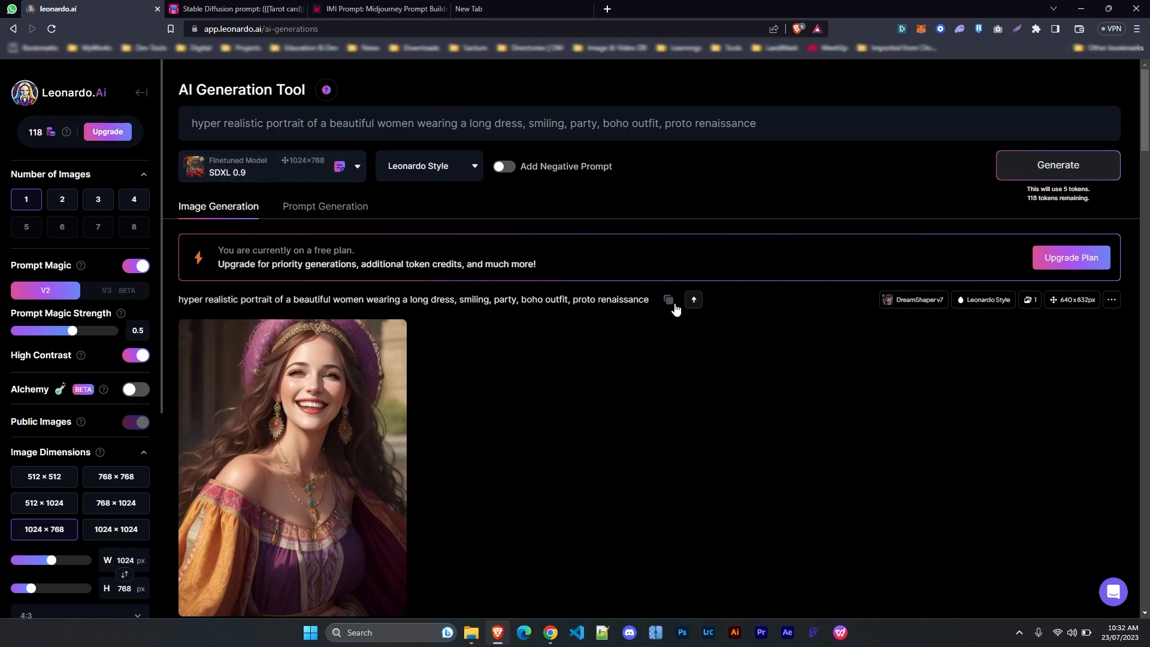
Generate a 1024×768 SDXL 0.9 portrait and inspect it enlarged
click(1047, 175)
scroll(505, 442, down, 3)
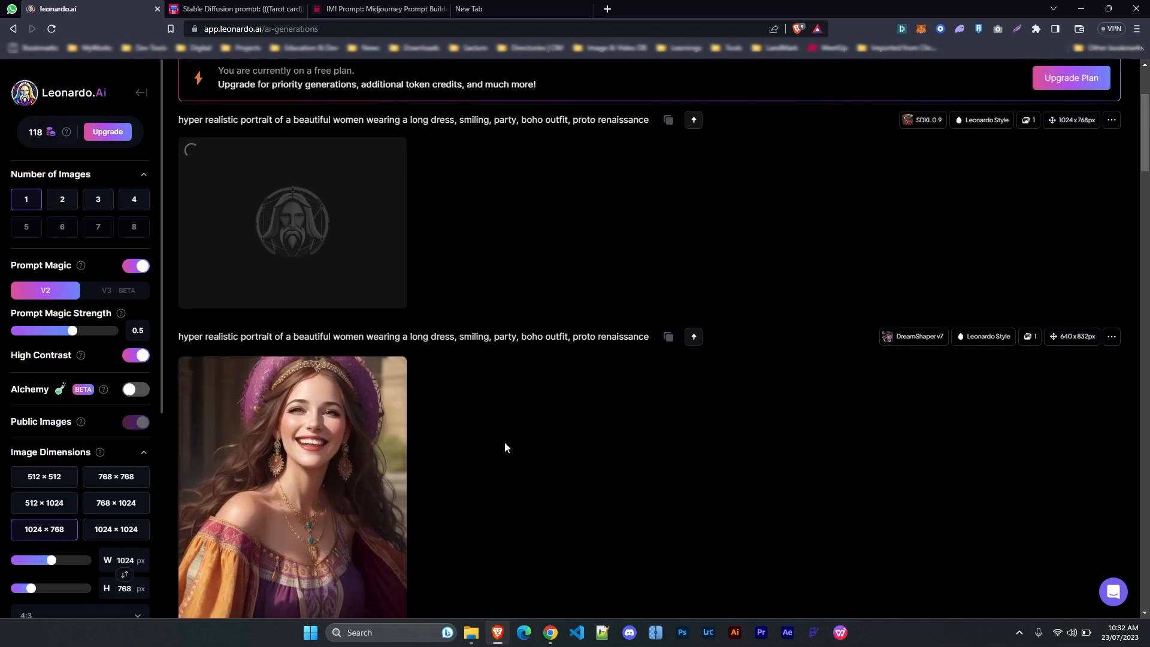
scroll(505, 441, up, 3)
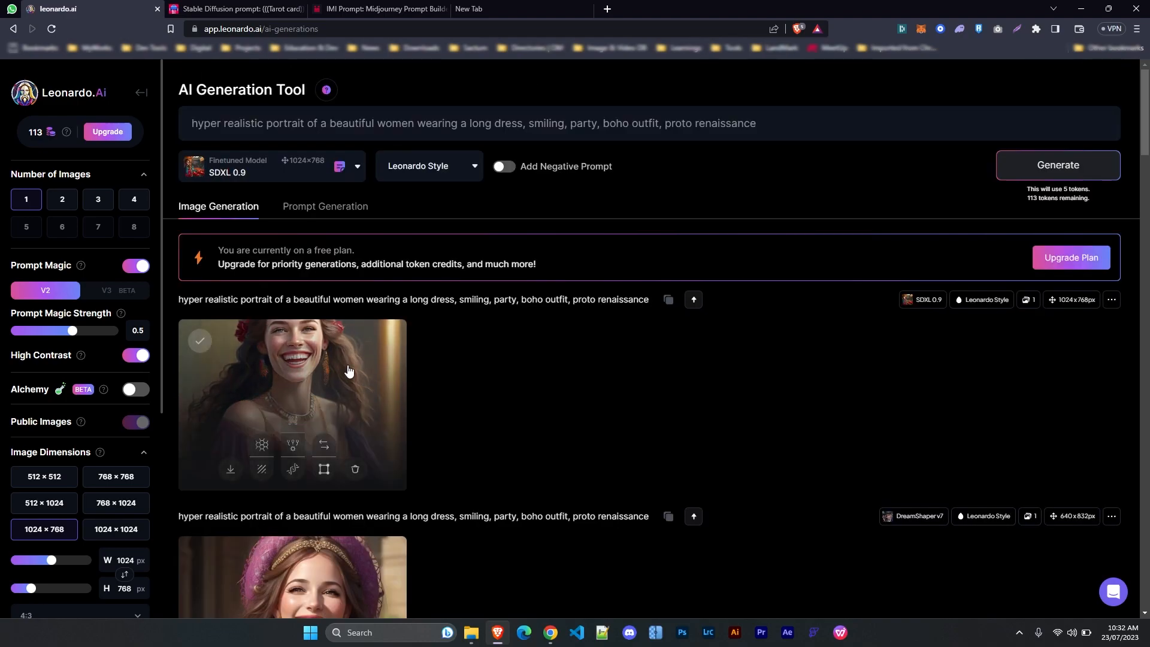
click(349, 371)
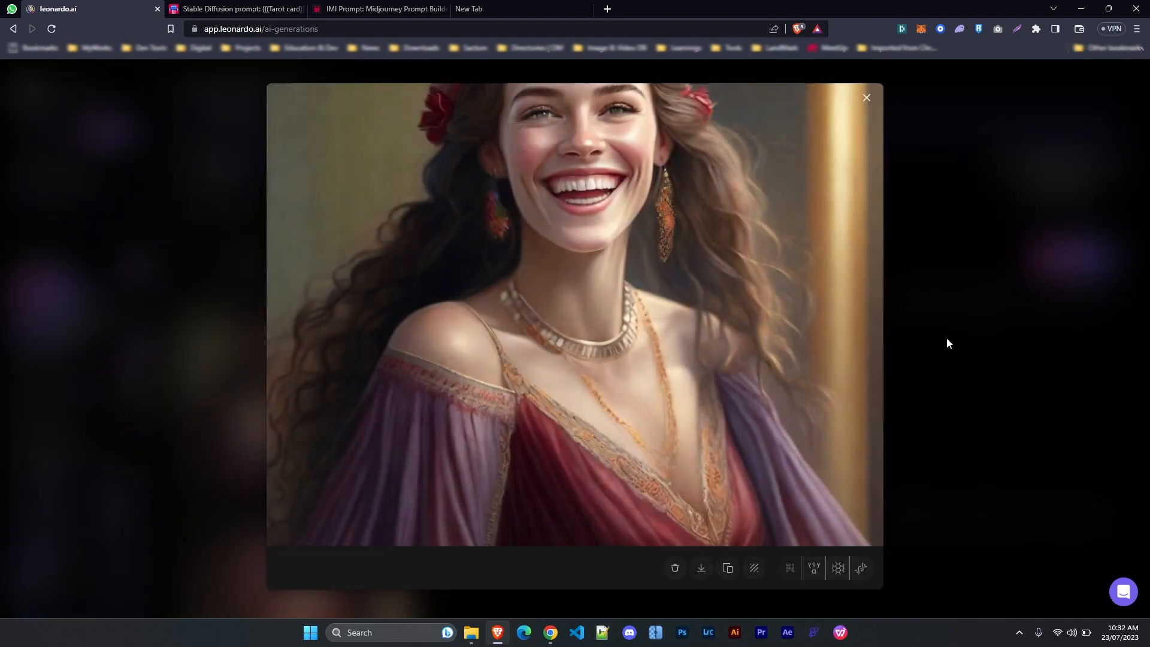
click(948, 339)
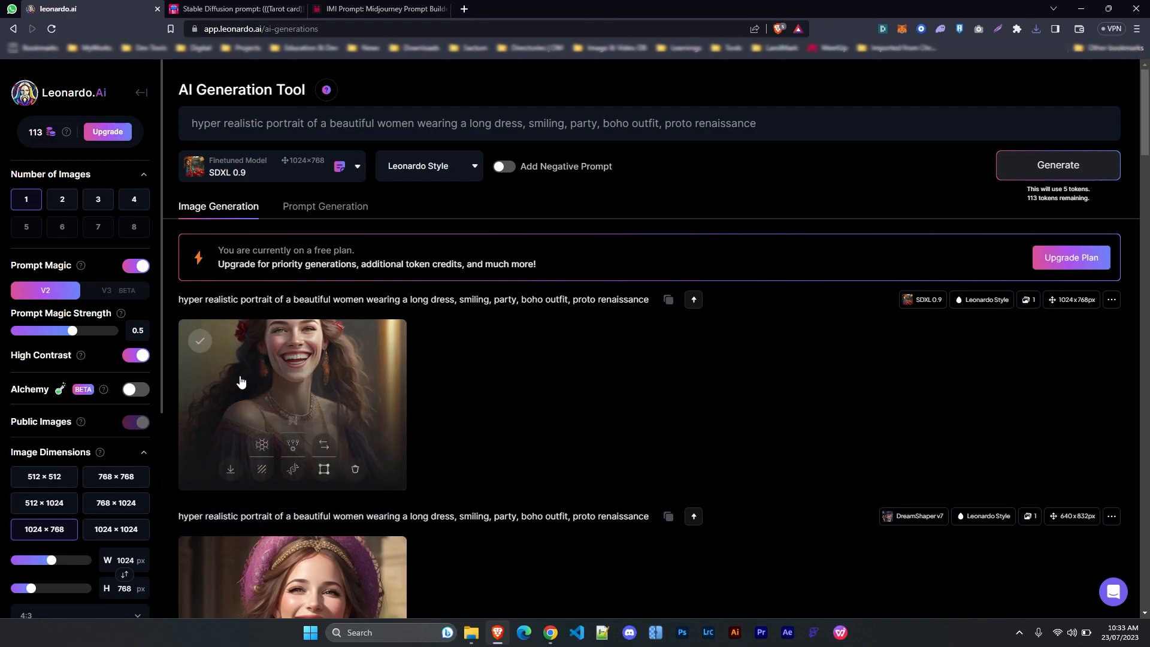
scroll(472, 336, down, 1)
scroll(509, 336, up, 1)
click(334, 380)
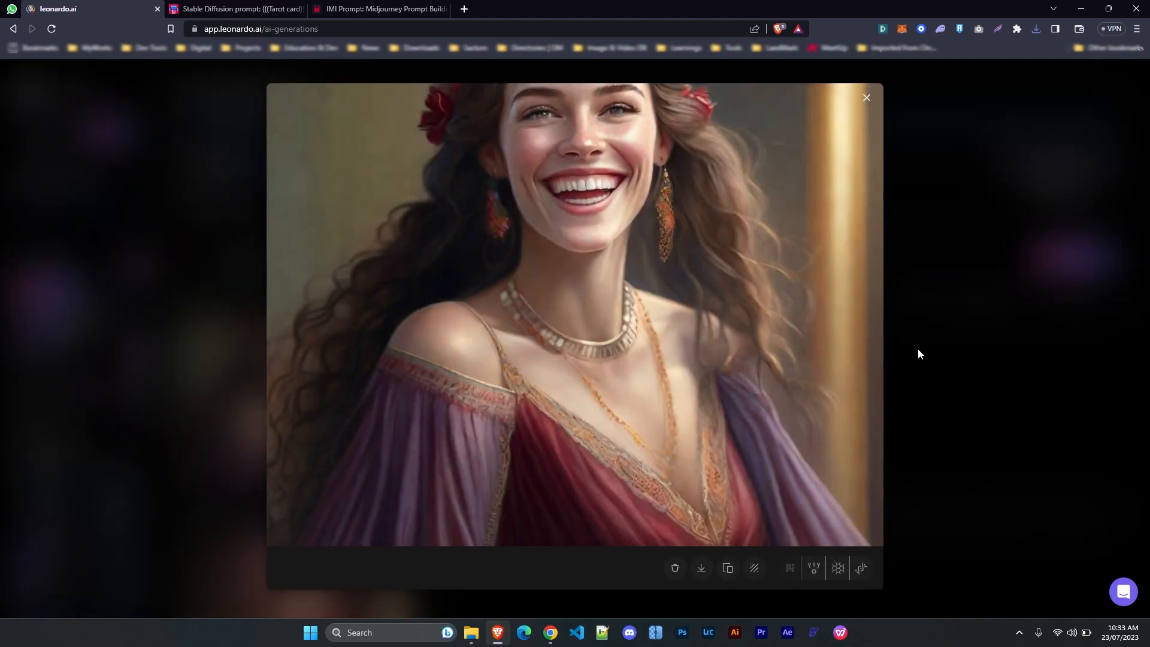
click(918, 350)
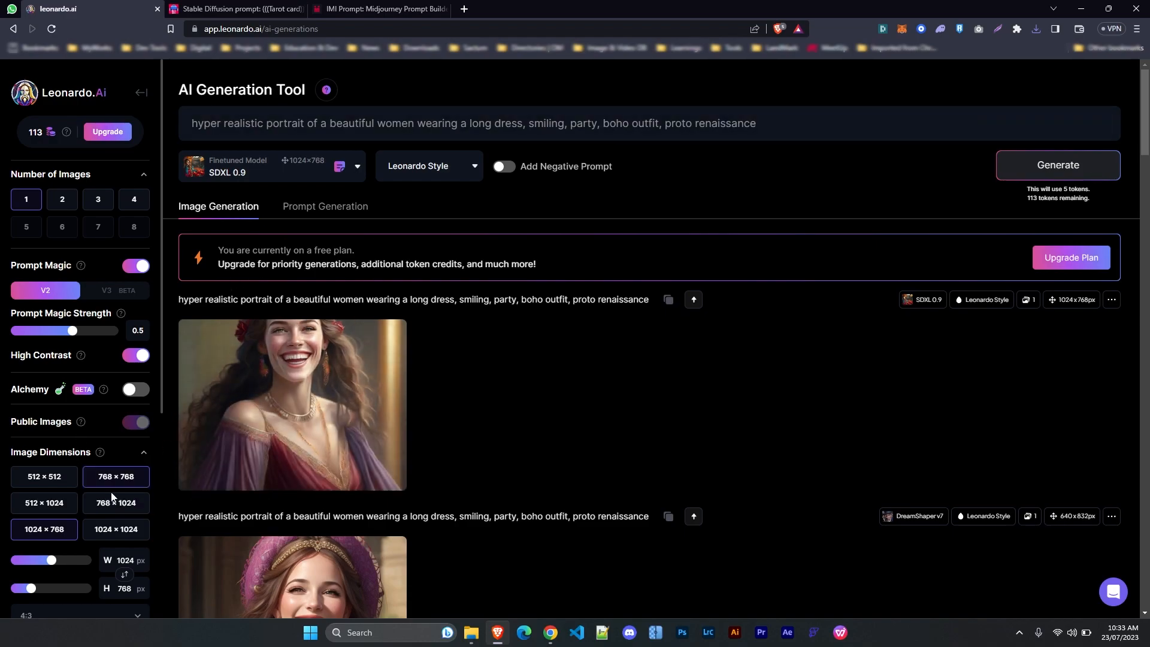
Upload the woman's photo from Downloads as the Image Prompt
scroll(74, 491, down, 5)
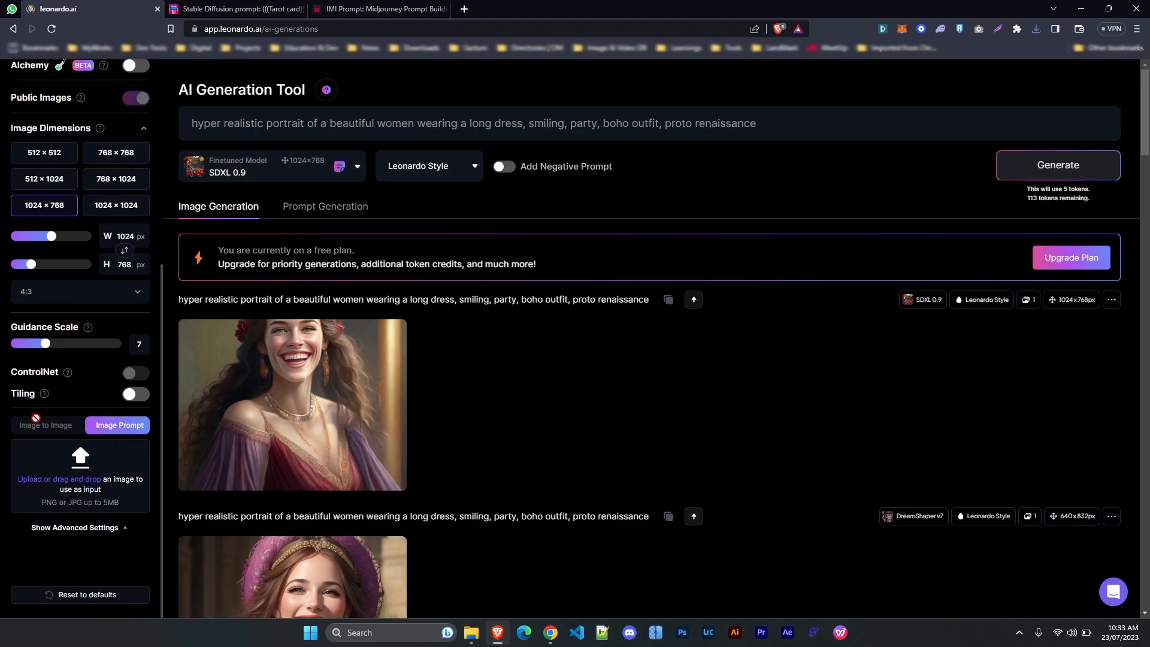
click(75, 483)
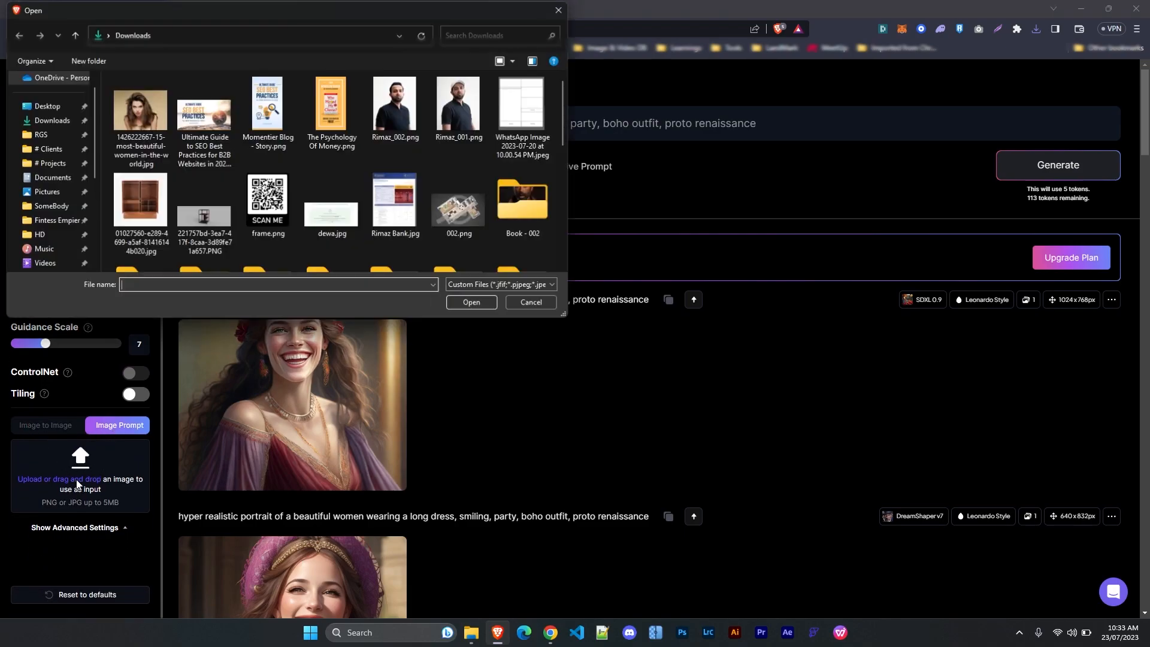
click(145, 125)
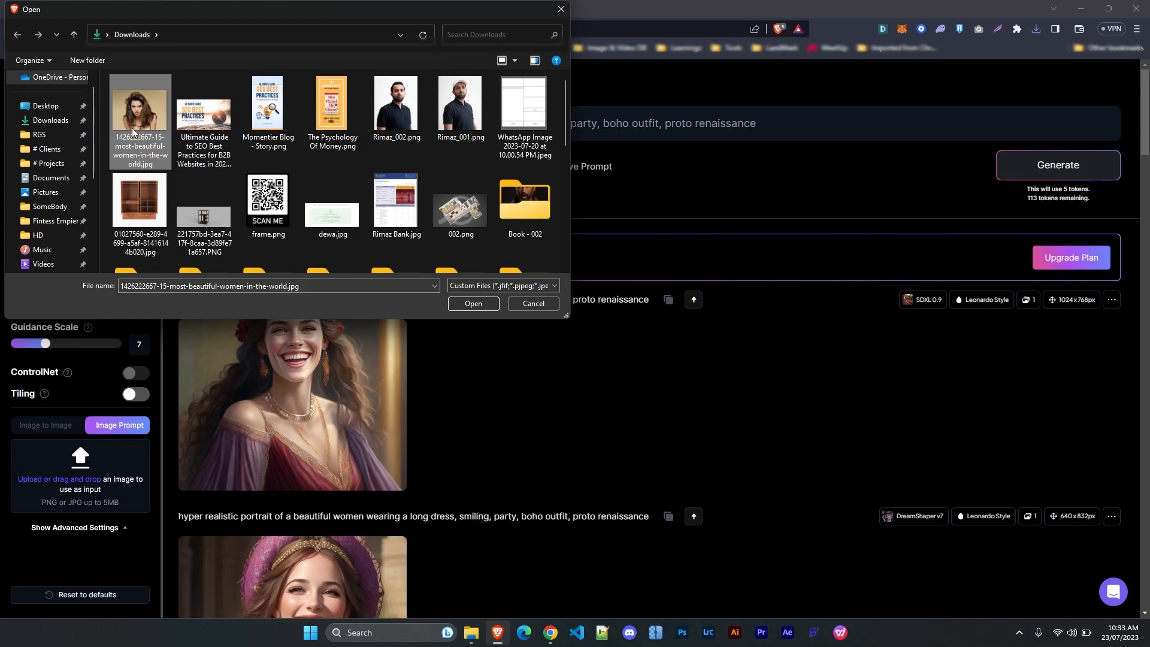
double_click(145, 126)
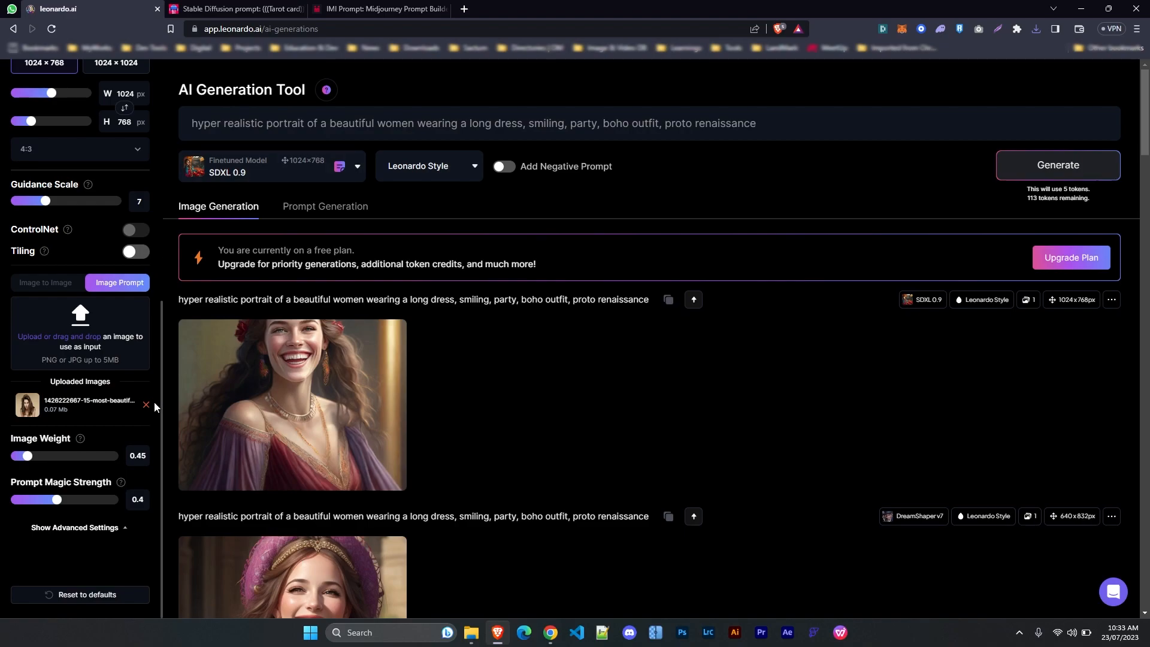
Switch the model back to DreamShaper v7
scroll(144, 389, down, 2)
scroll(272, 223, up, 2)
scroll(272, 222, up, 1)
click(354, 168)
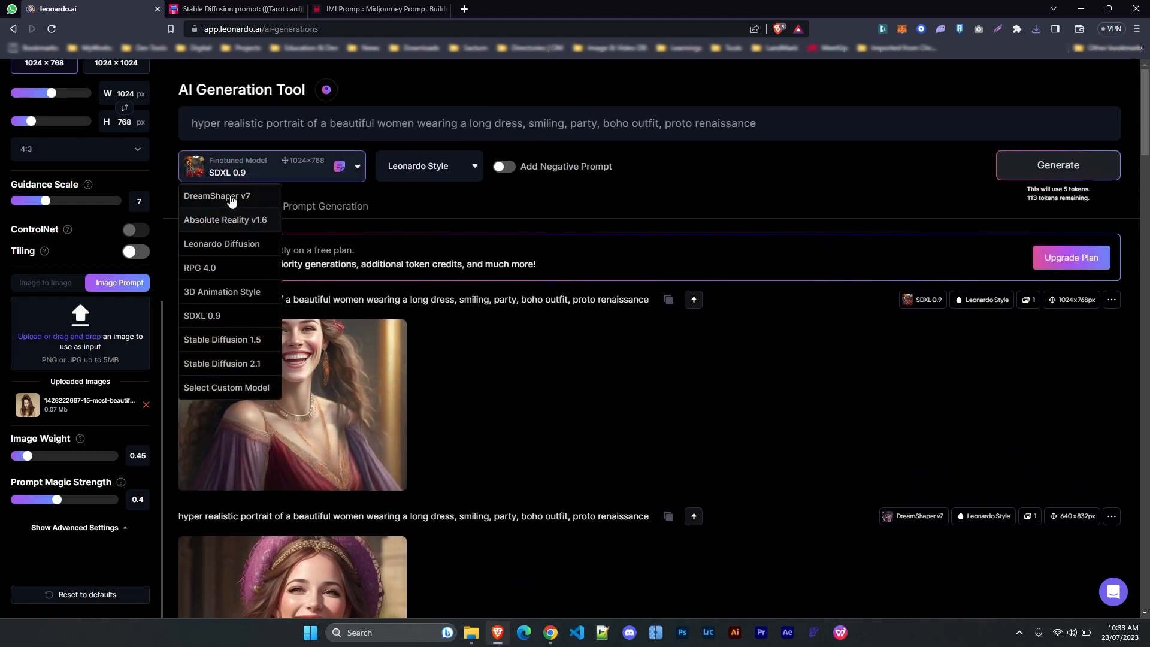
click(239, 192)
scroll(18, 477, down, 2)
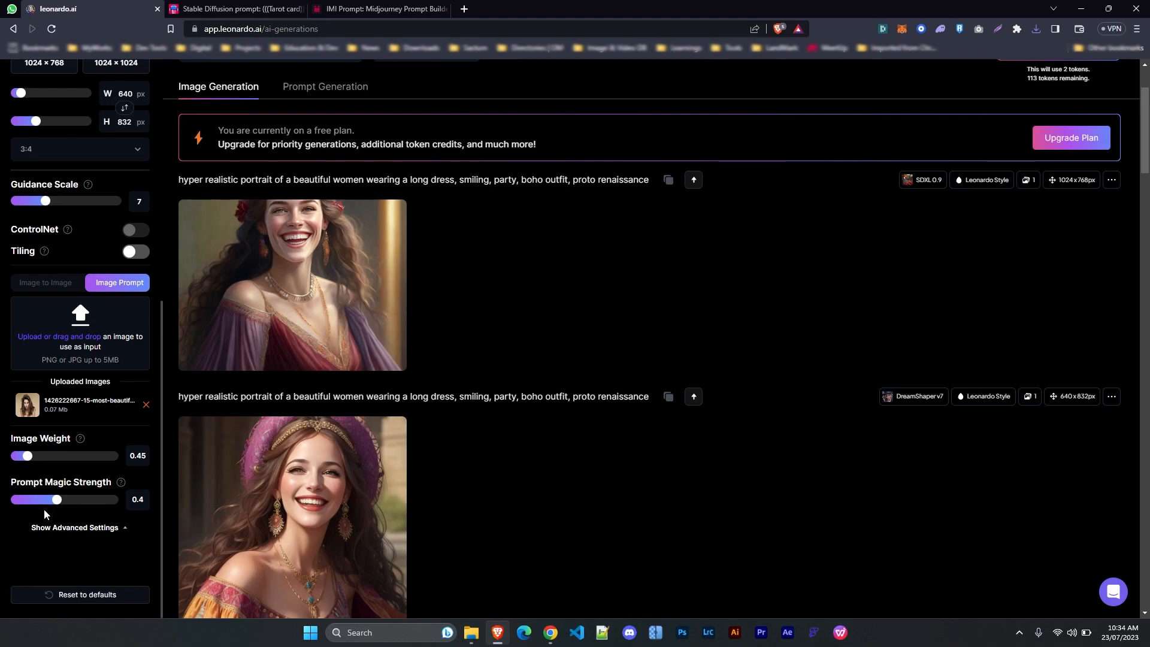
mouse_move(119, 484)
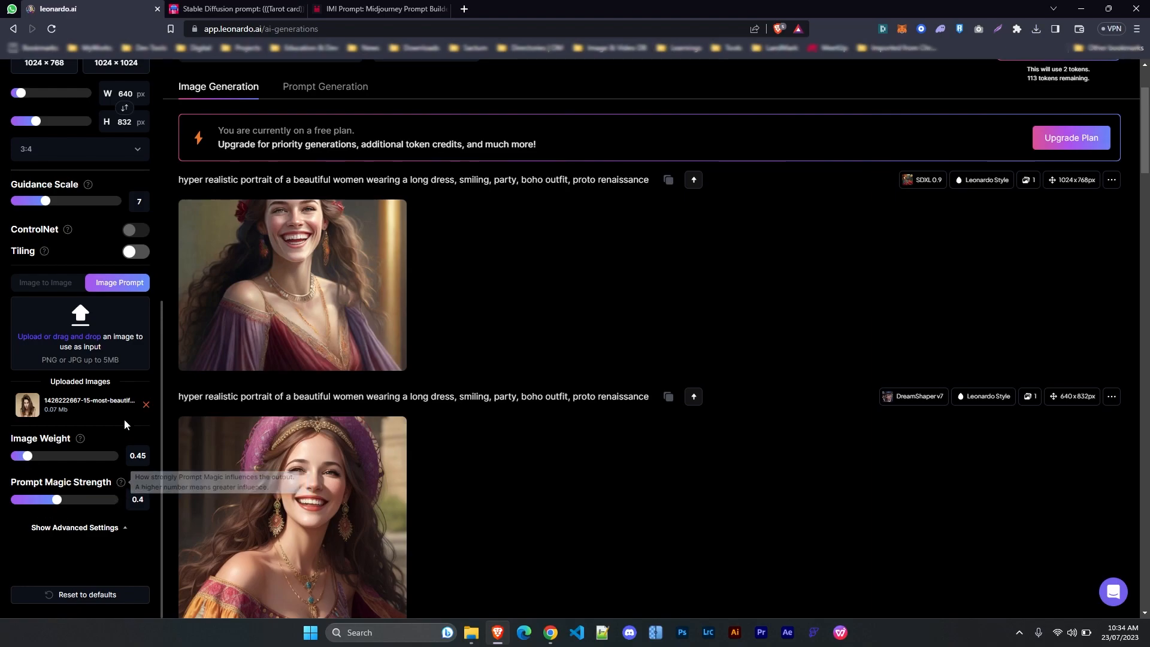
scroll(626, 365, up, 2)
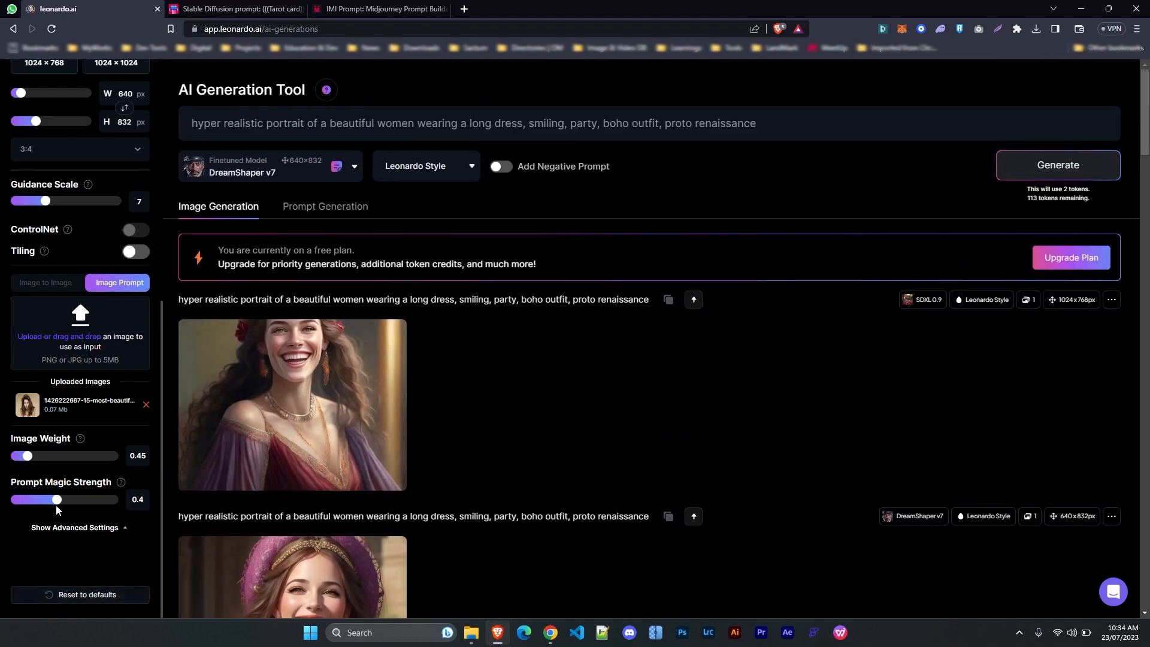
scroll(96, 310, up, 3)
scroll(84, 446, down, 2)
scroll(88, 419, up, 6)
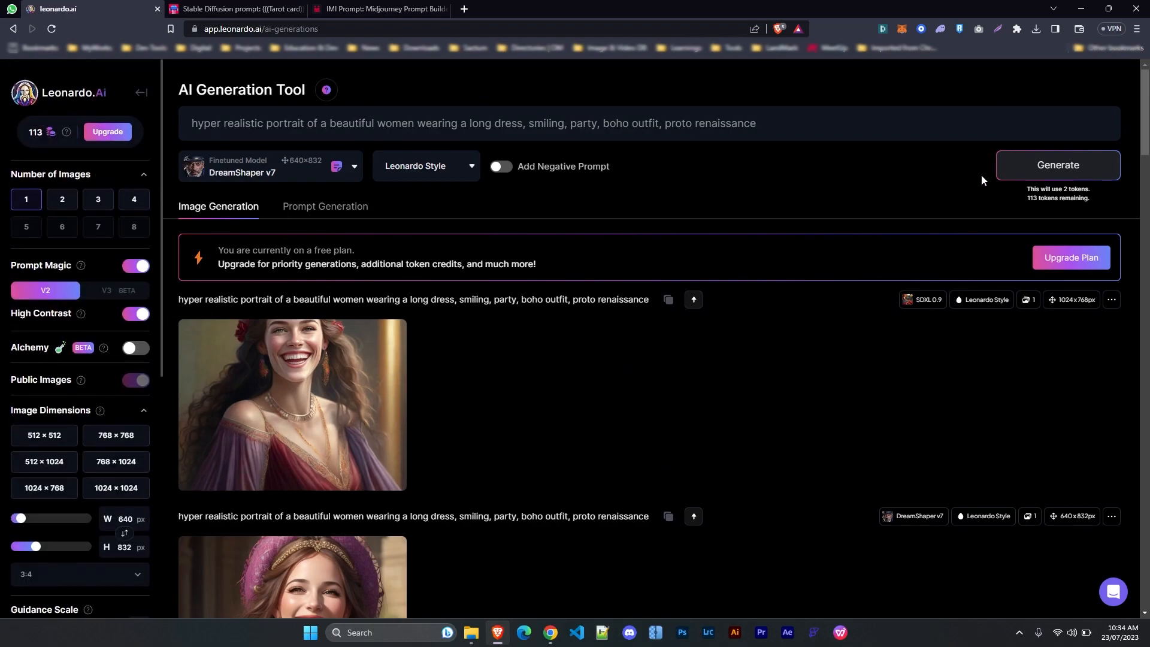
click(1027, 173)
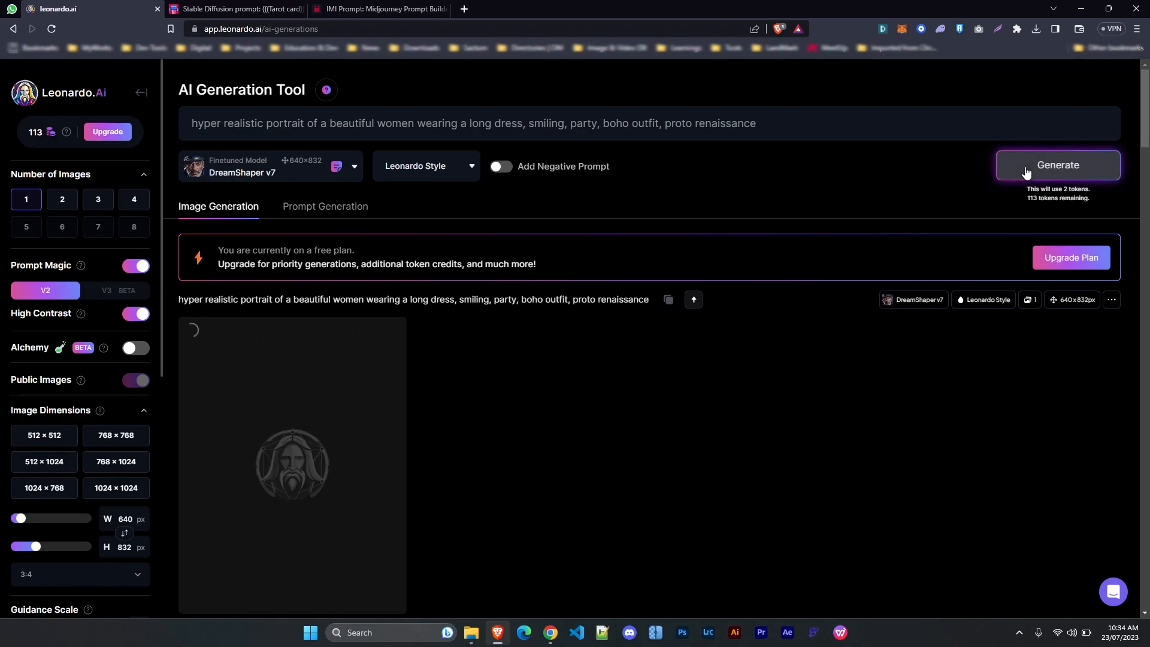
scroll(899, 180, down, 2)
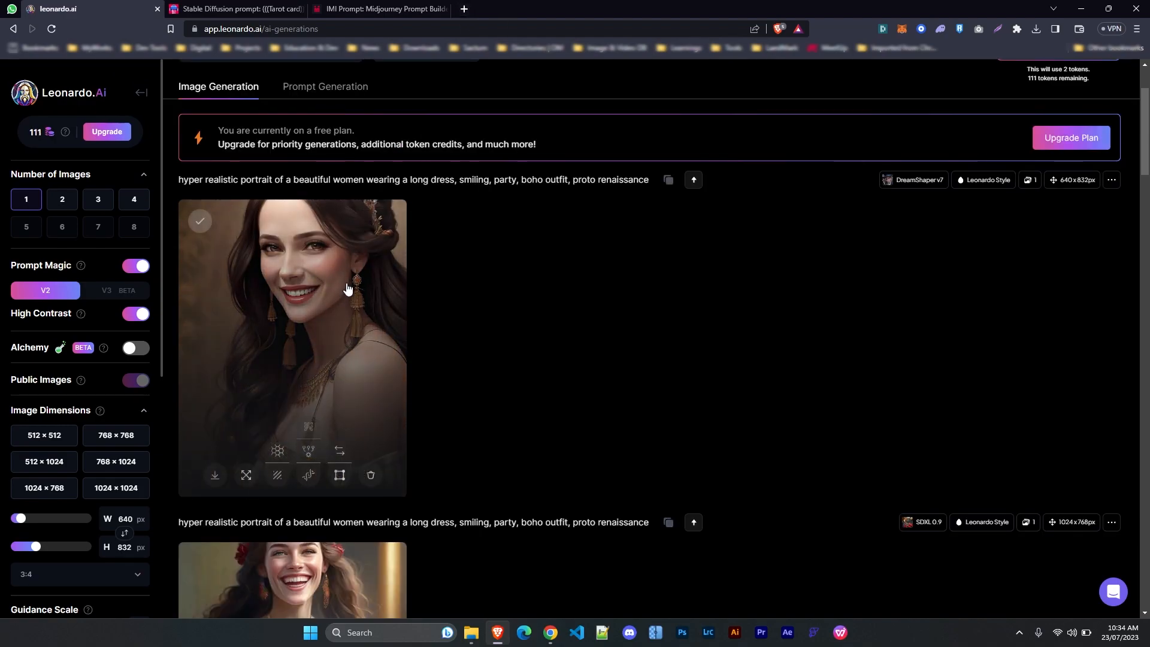
scroll(116, 435, down, 3)
scroll(115, 433, down, 4)
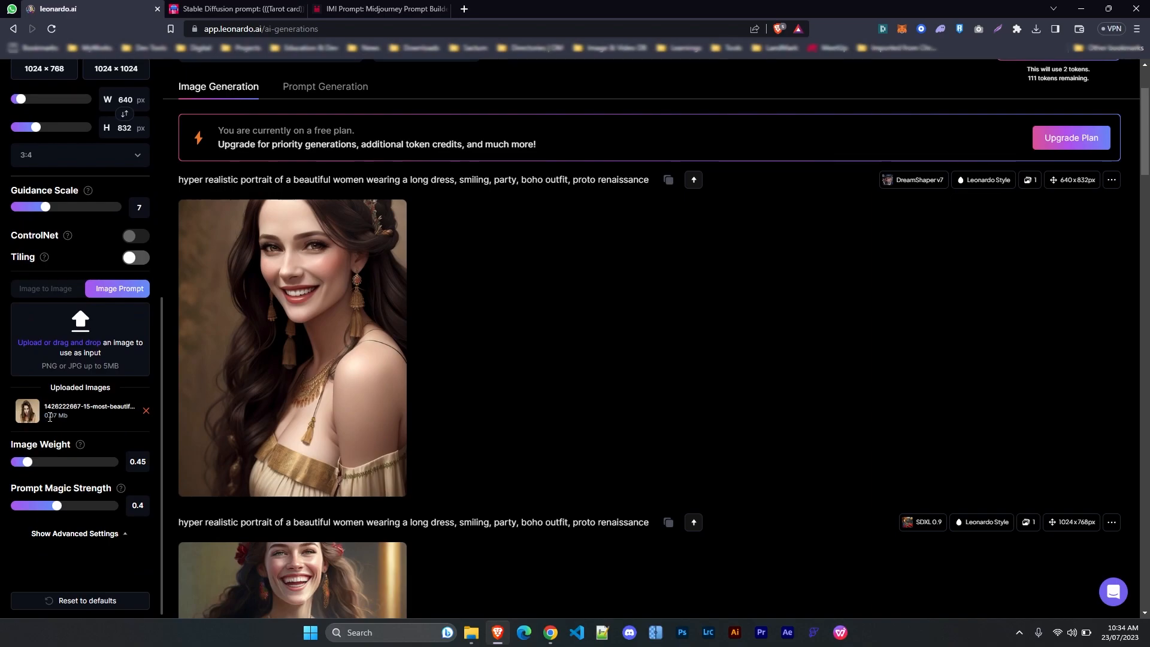
mouse_move(273, 299)
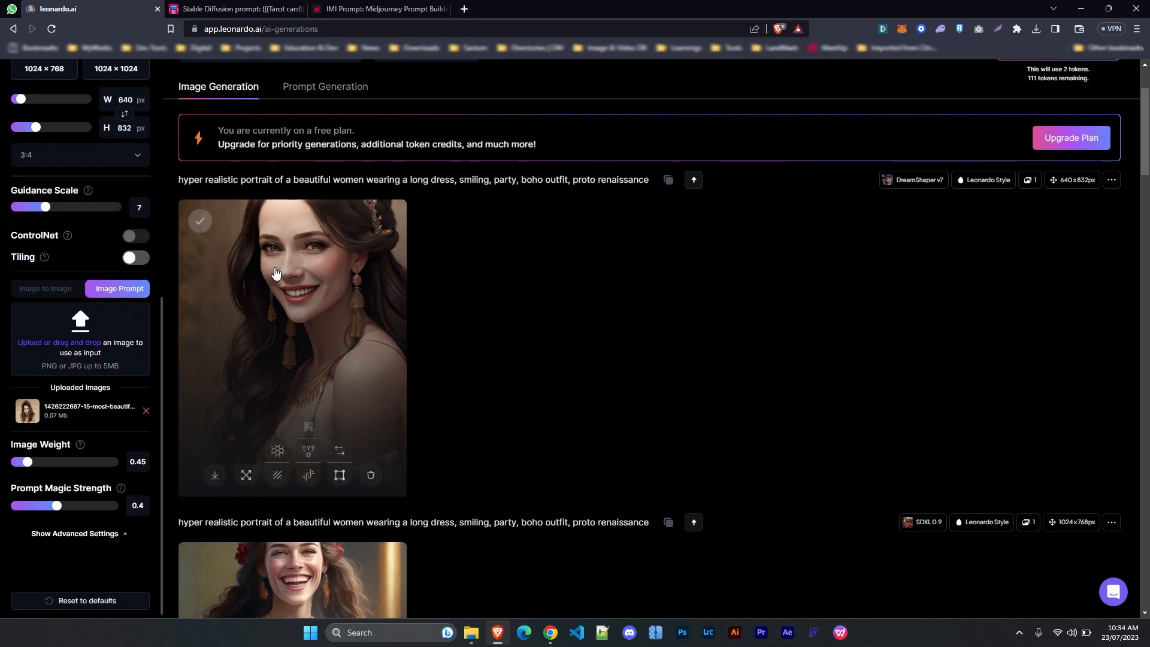
click(329, 322)
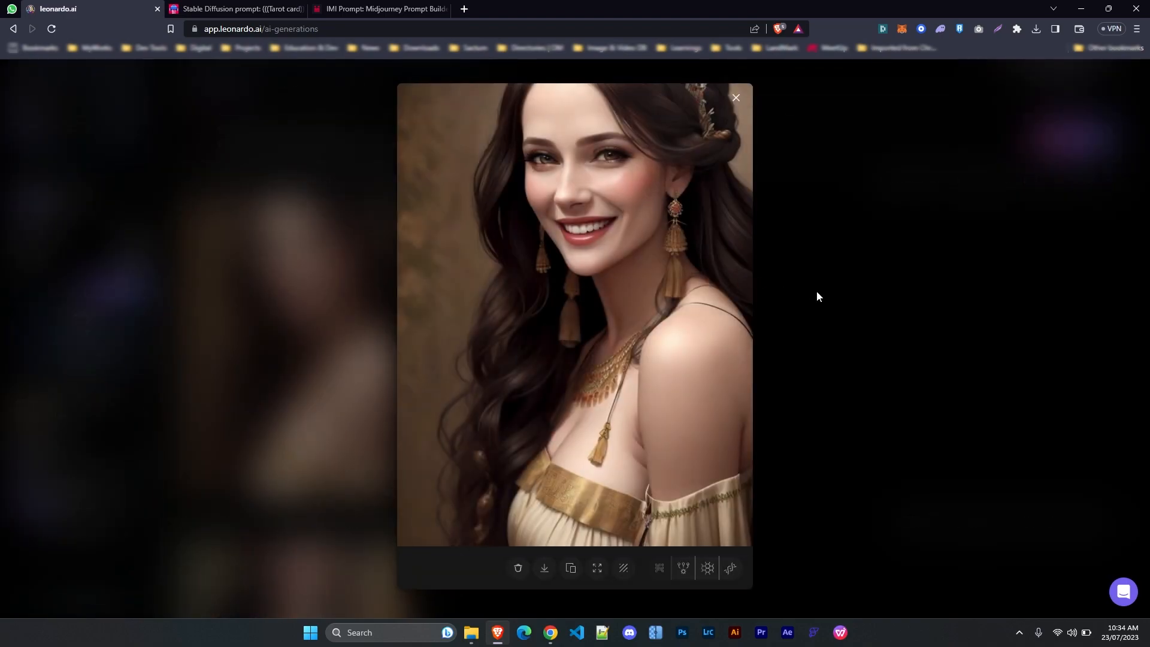
click(807, 351)
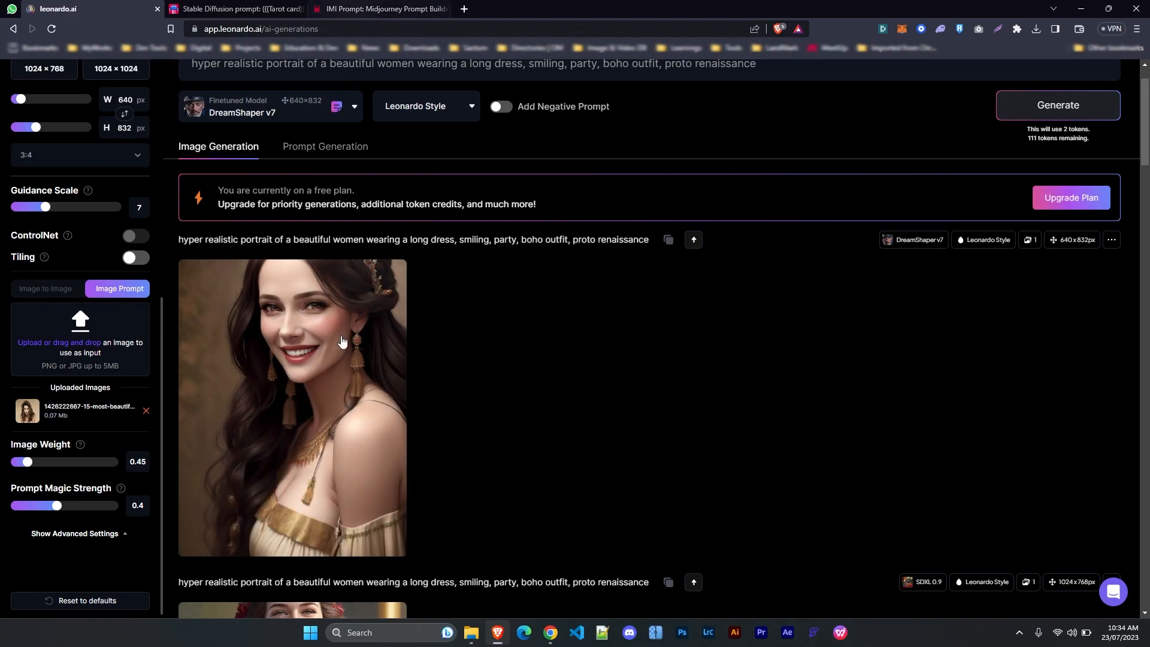
Upload the valley landscape photo as the Image Prompt
click(69, 352)
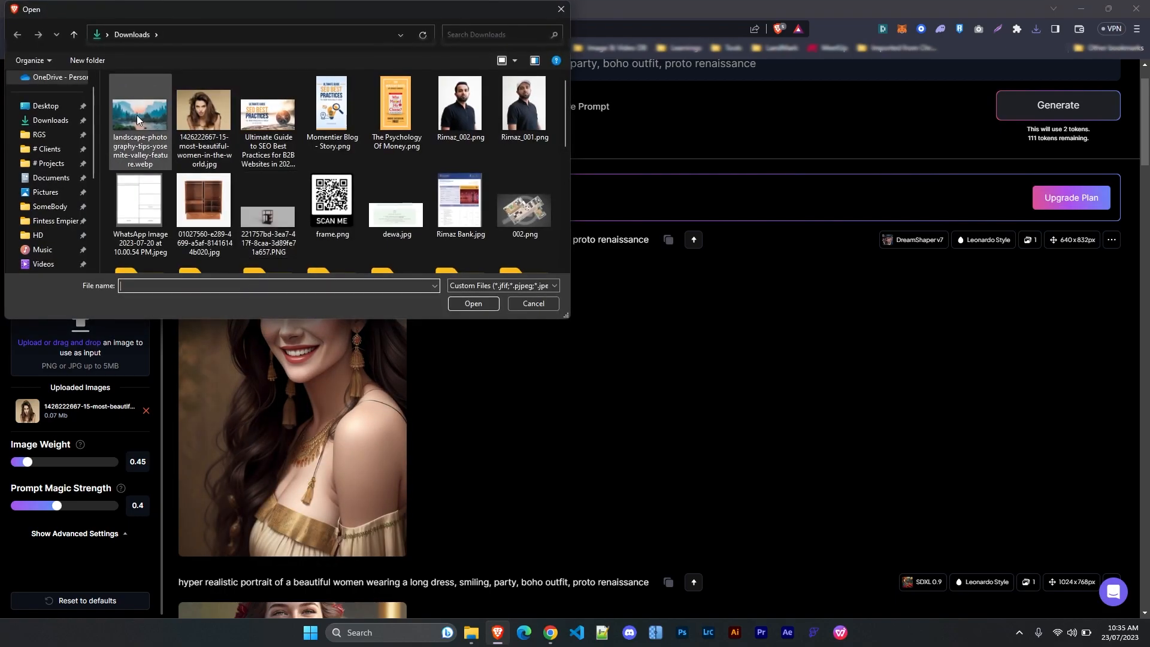
double_click(140, 120)
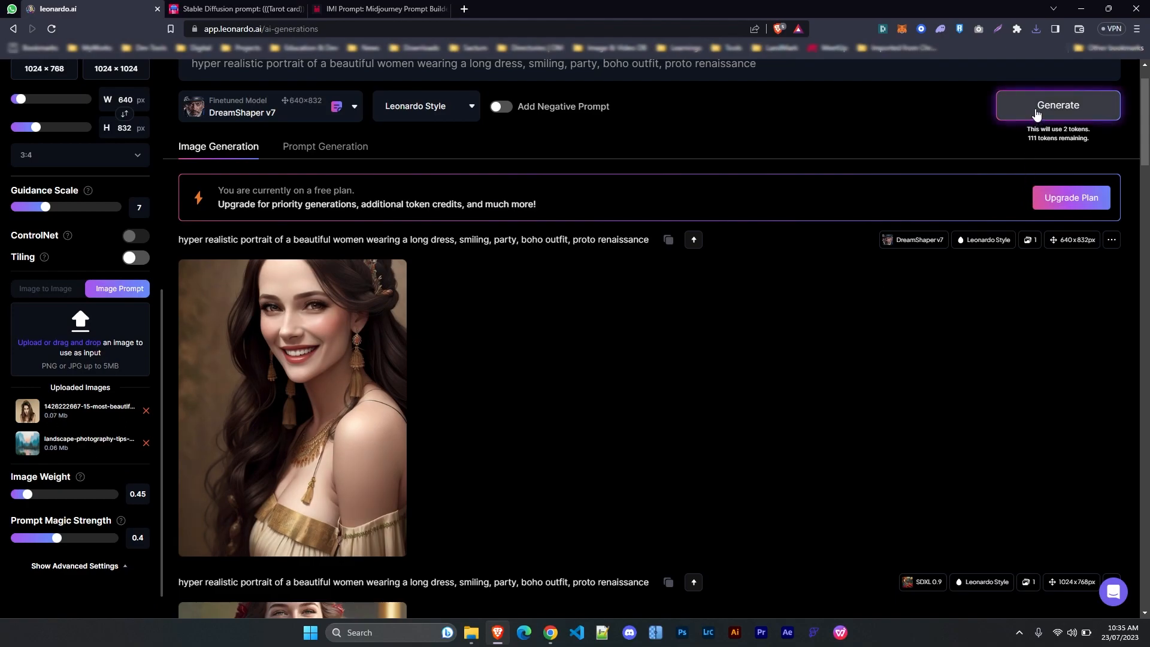
scroll(76, 424, up, 3)
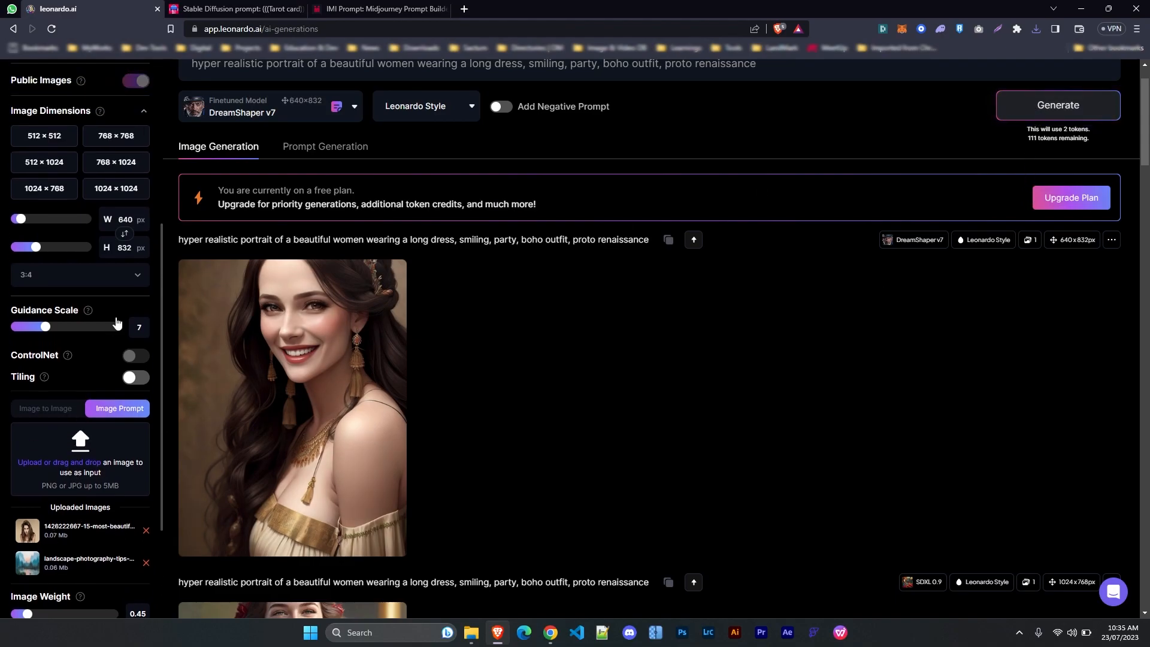
scroll(84, 336, up, 2)
scroll(78, 359, down, 2)
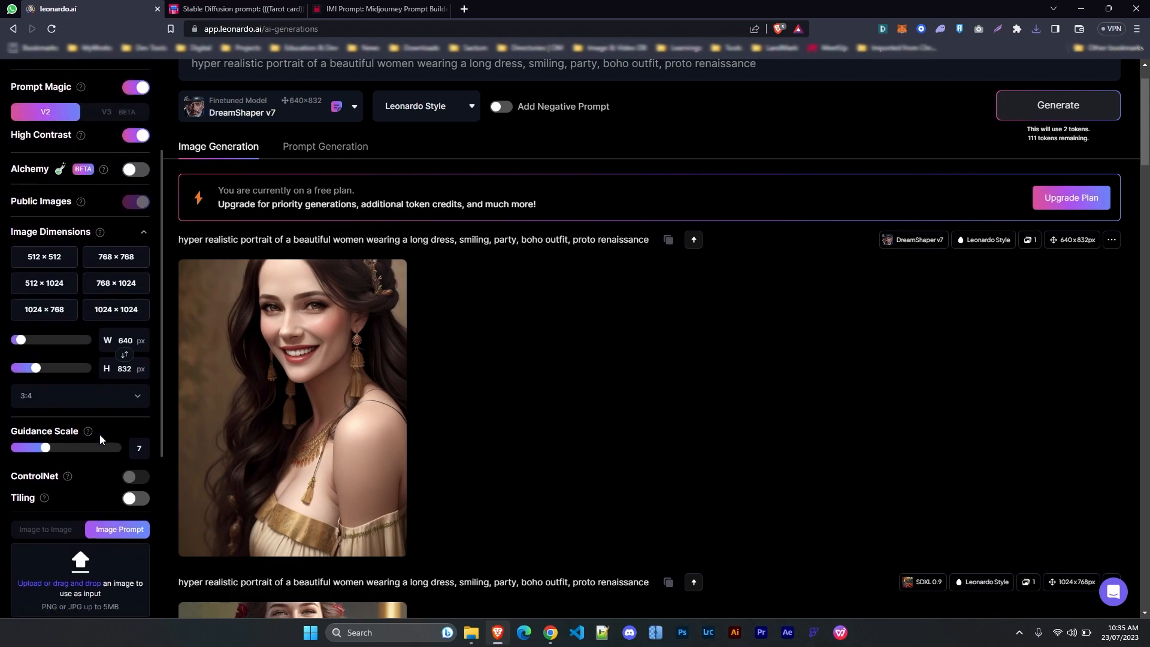
Set Aspect Ratio to 16:9 and generate a wide 960×536 portrait
click(75, 334)
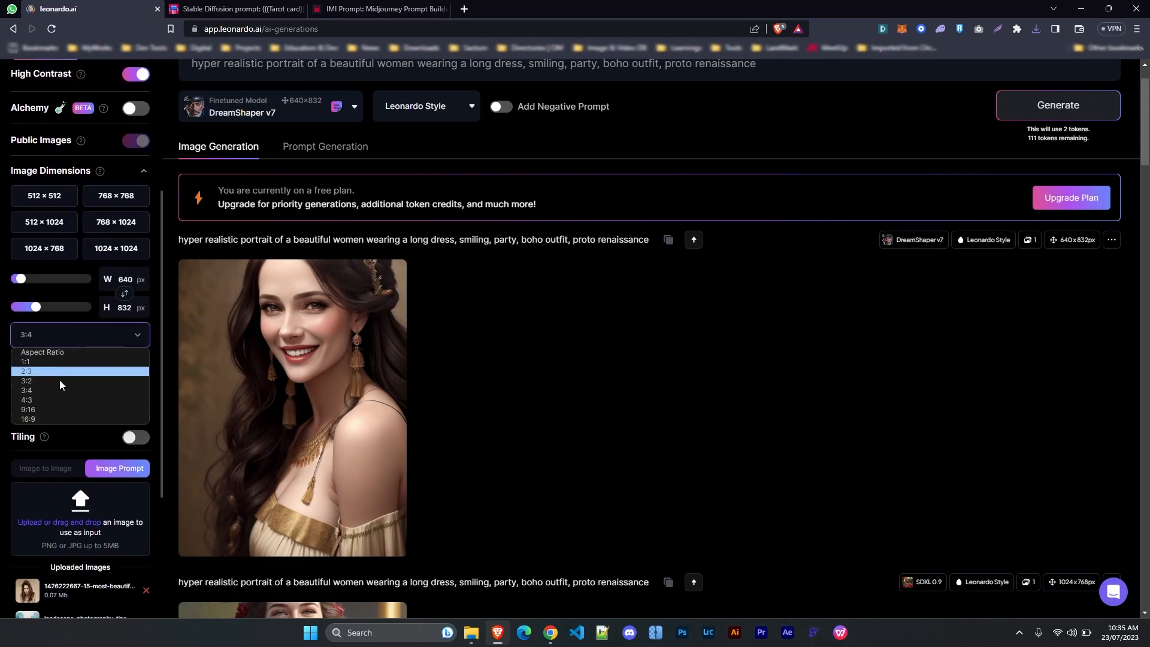
click(49, 419)
click(1056, 106)
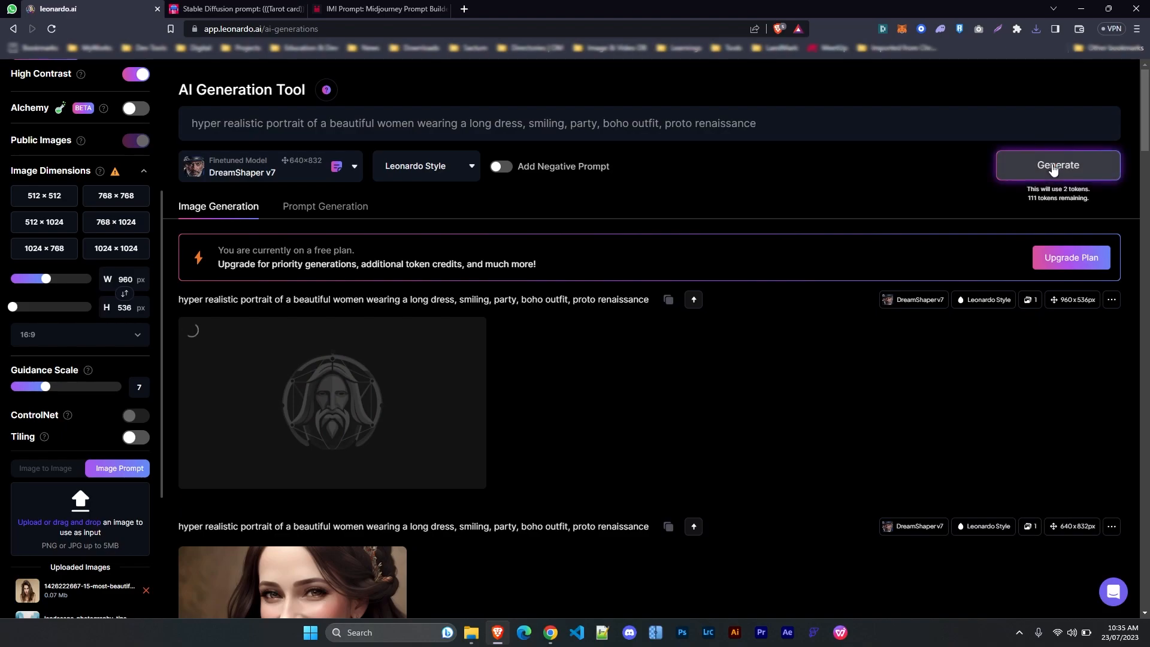
scroll(127, 343, down, 4)
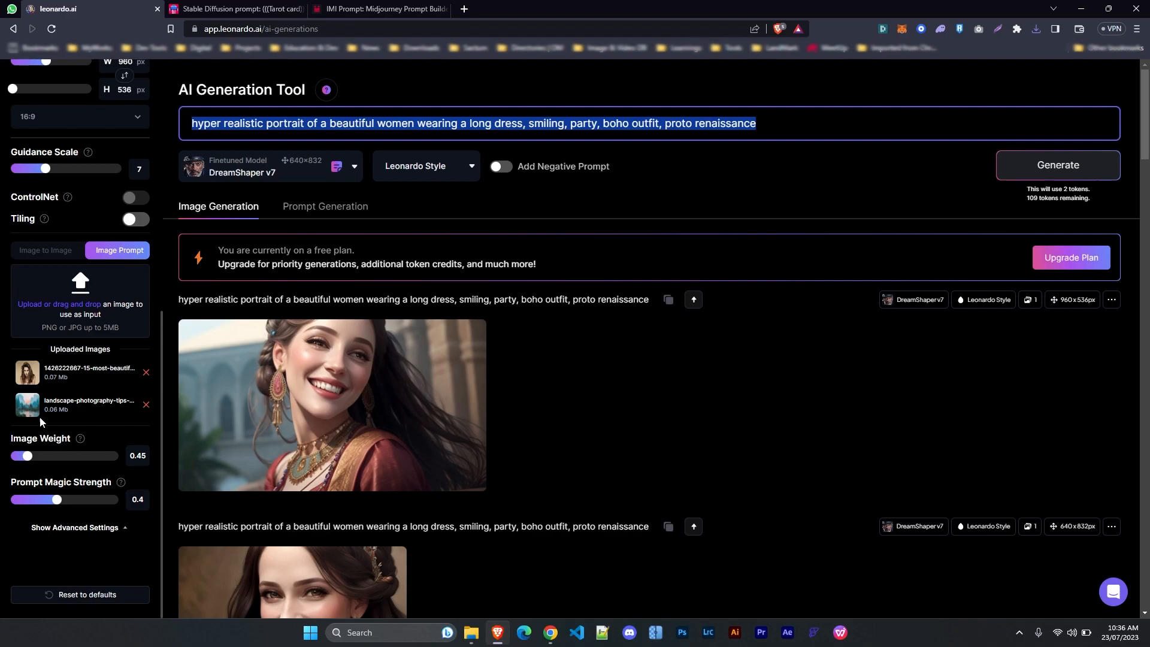
Add ', landscape, full view' to the prompt, generate the valley portrait and open it full size
click(408, 390)
click(1075, 316)
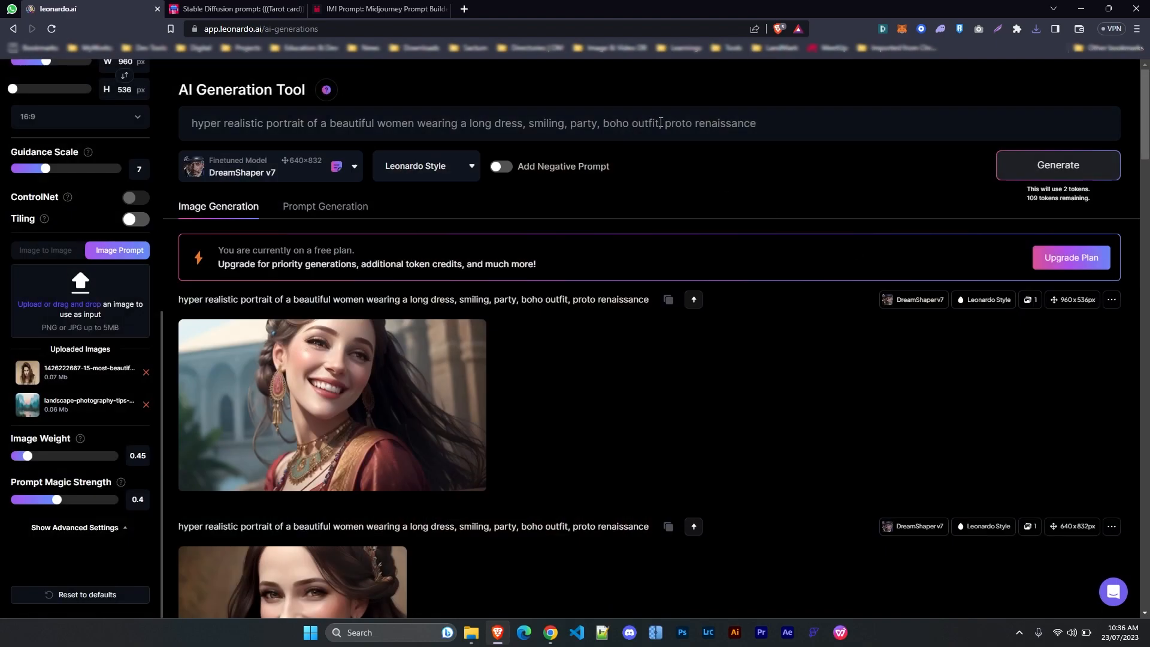
click(774, 123)
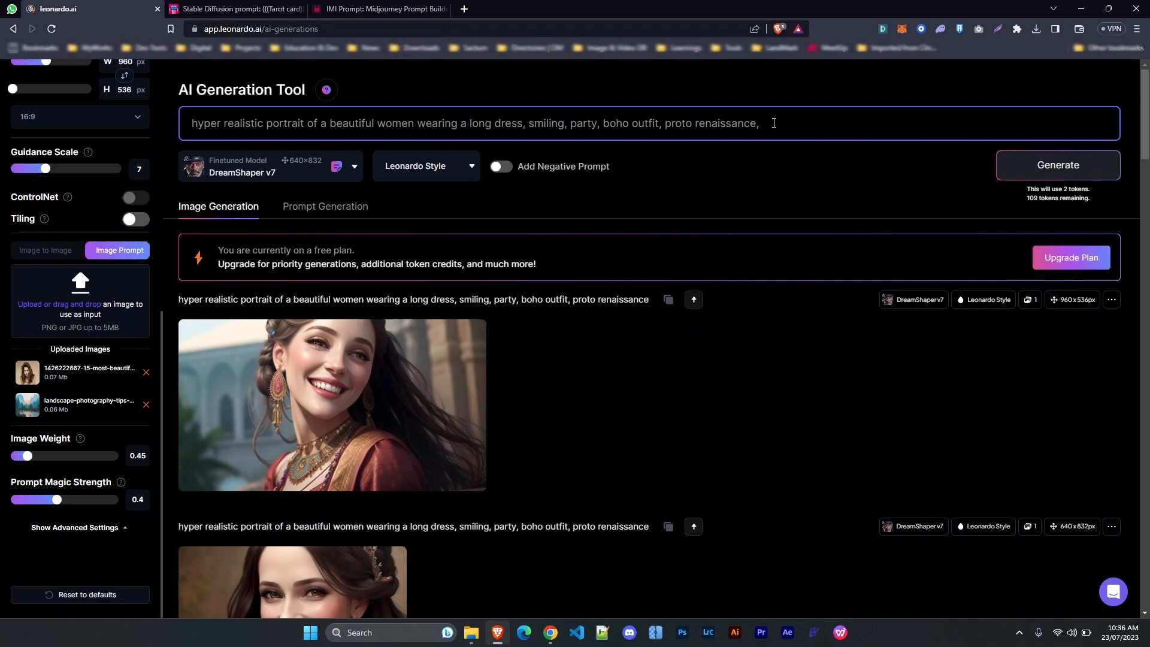
text(landscape. full view)
click(819, 124)
key(BackSpace)
text(,)
click(1042, 166)
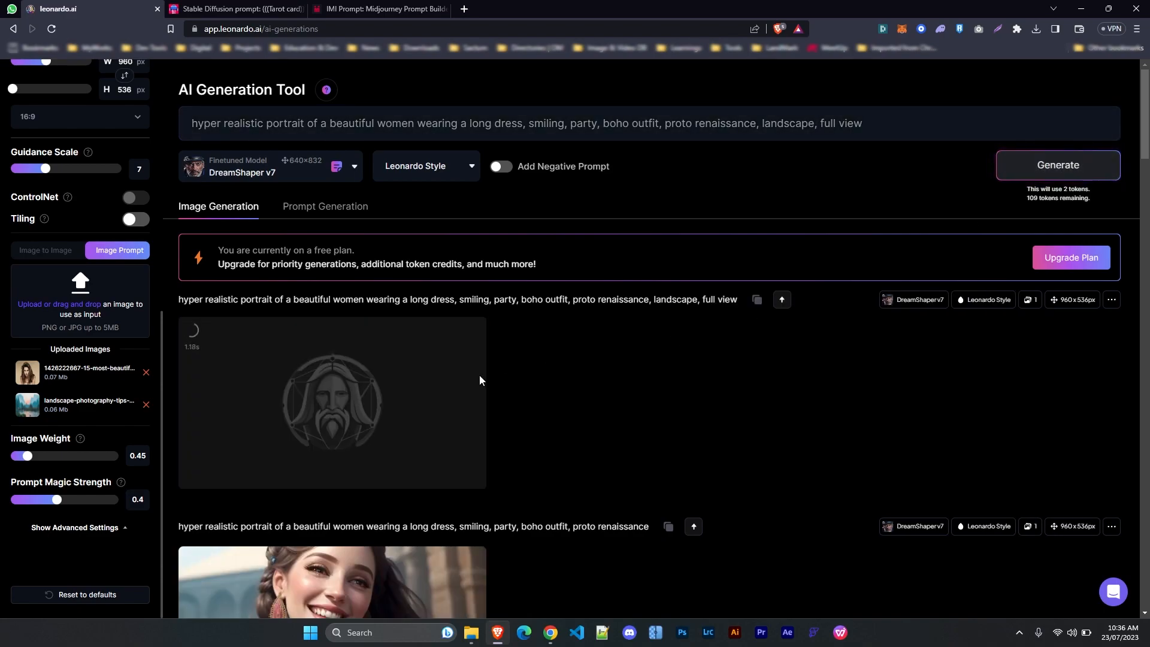
click(447, 442)
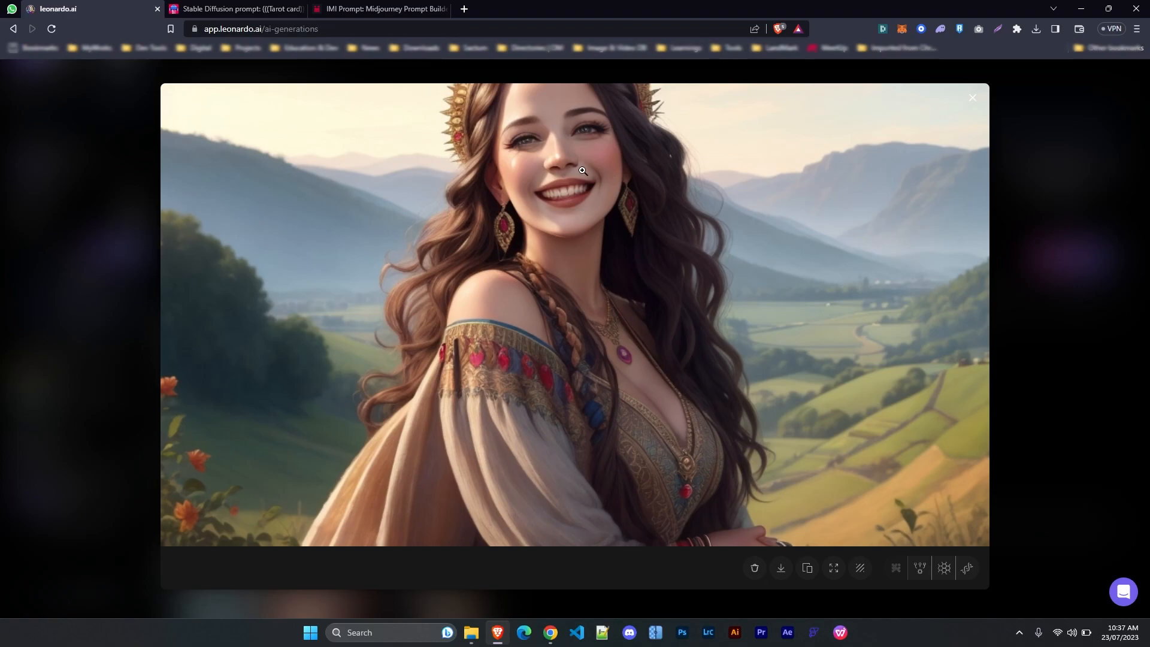
Unzoom the valley portrait and view its Unzoomed Image version full size
click(835, 569)
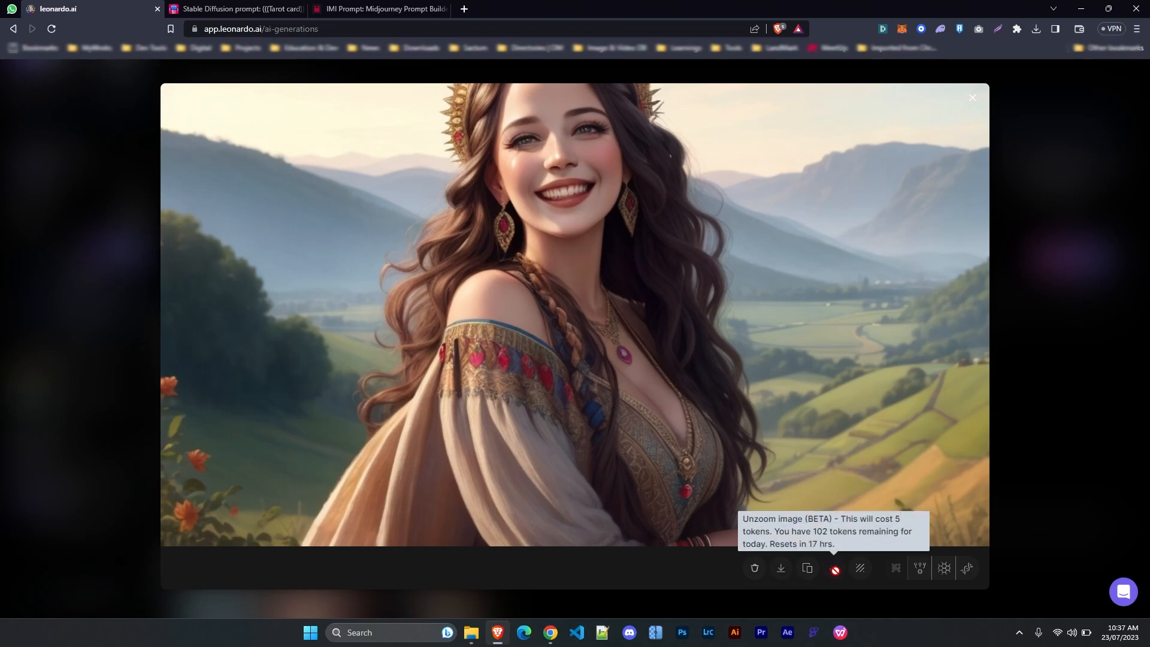
click(1057, 359)
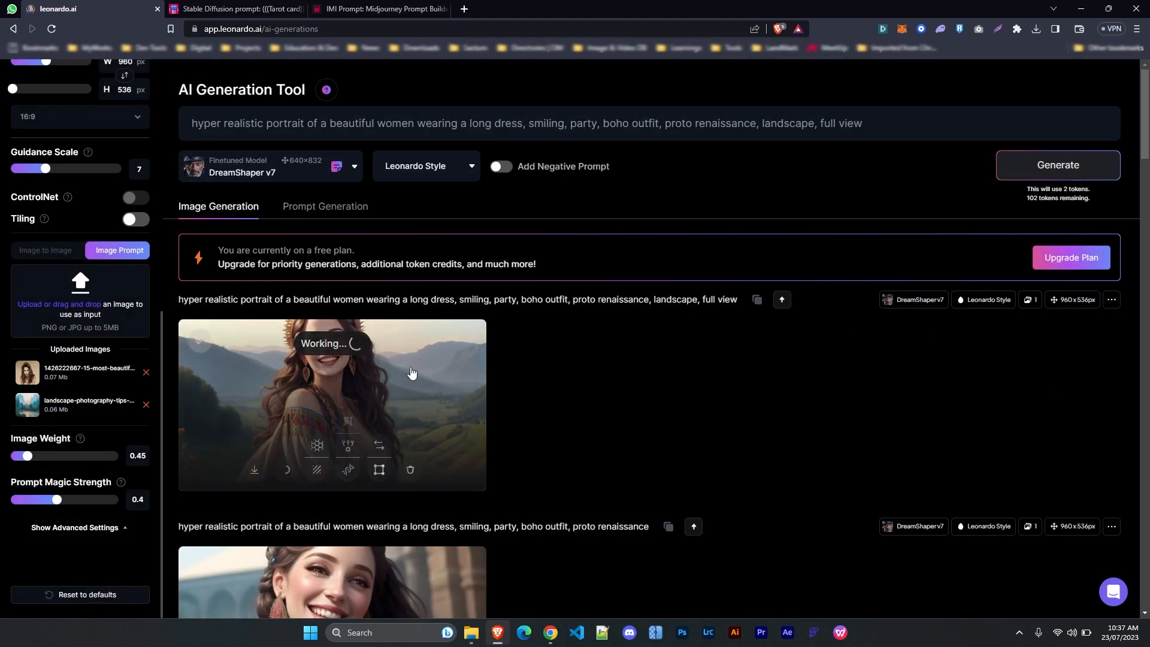
click(407, 405)
click(335, 570)
click(248, 546)
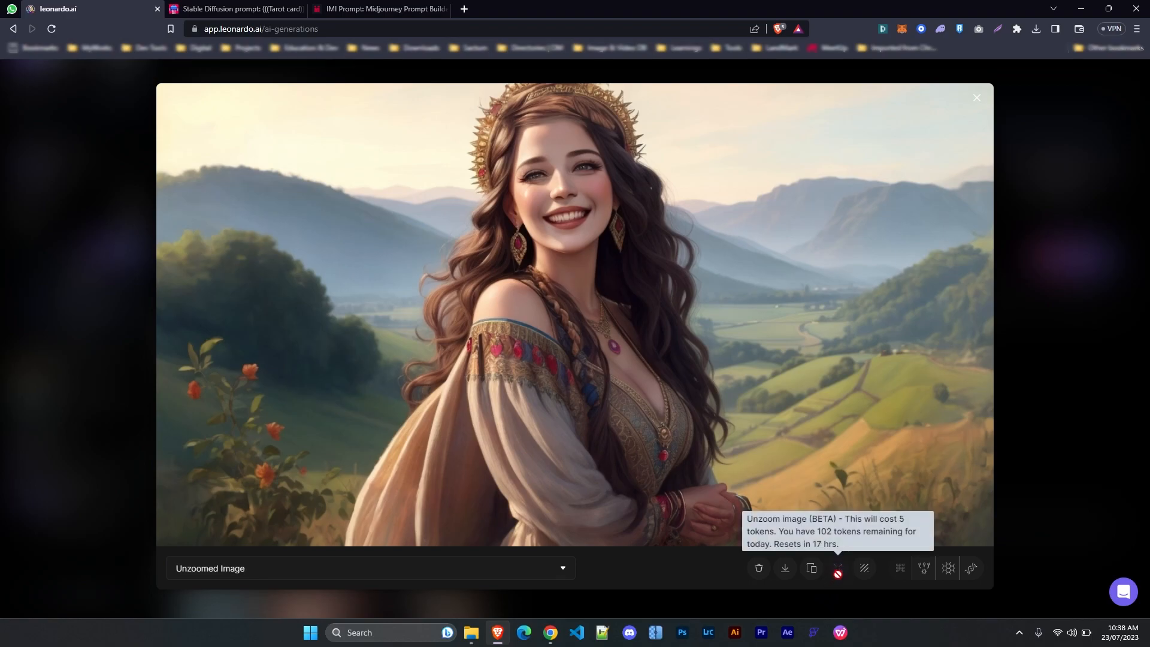
click(1078, 327)
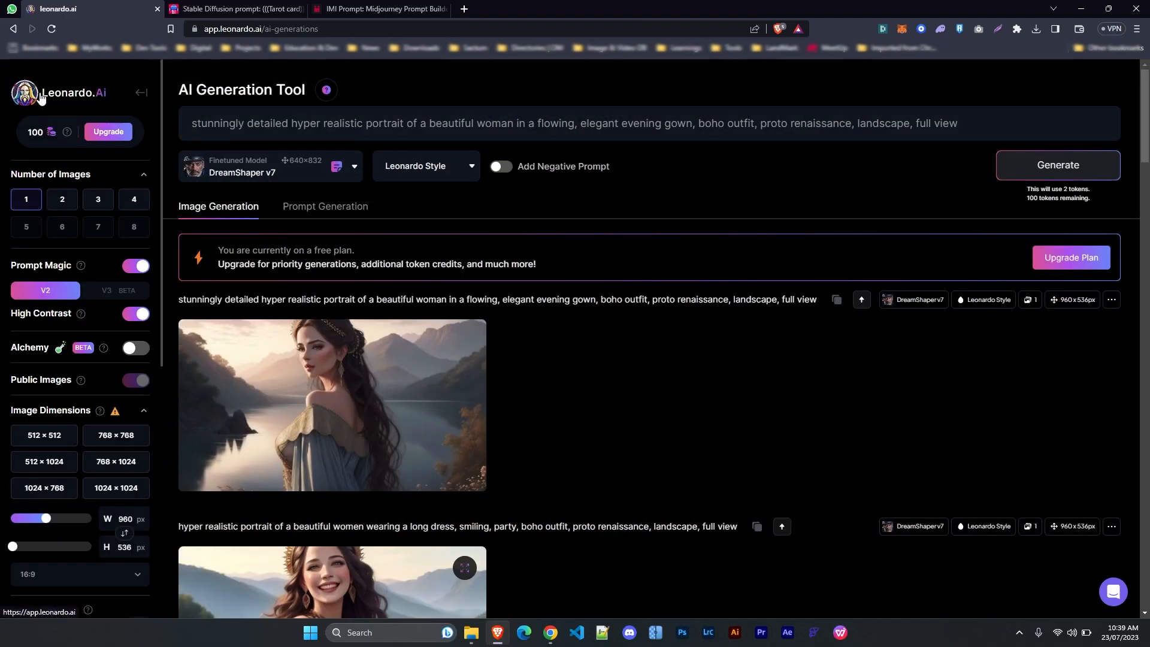
Go to the Leonardo.Ai home page and scroll through the Recent Creations gallery
click(41, 99)
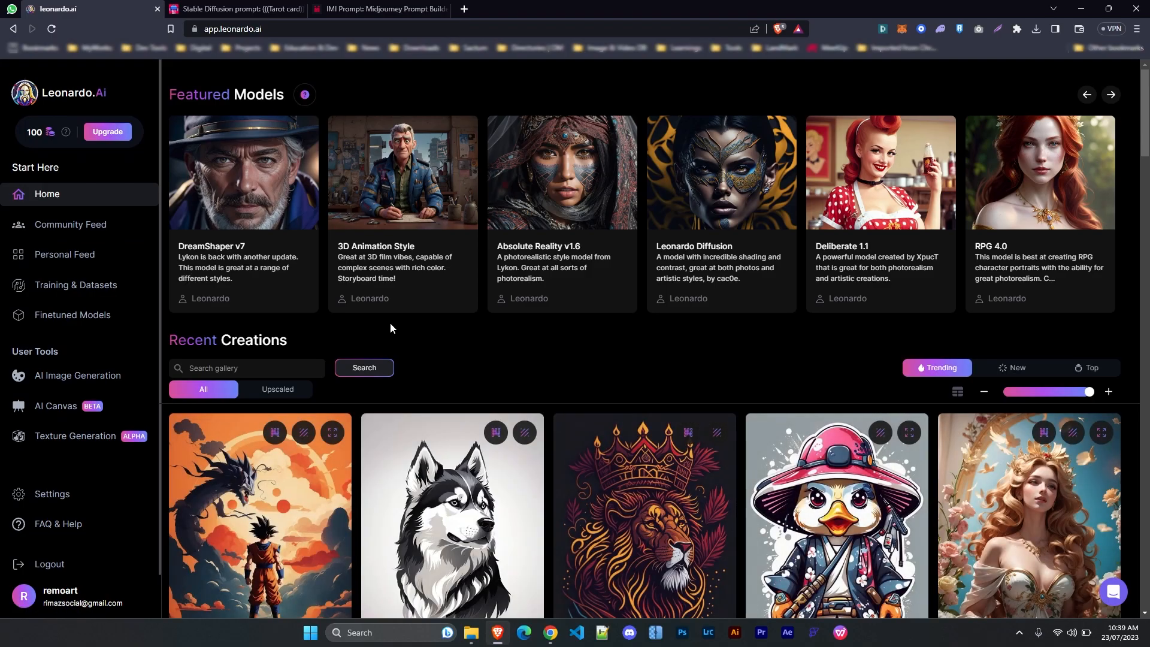
scroll(692, 359, down, 8)
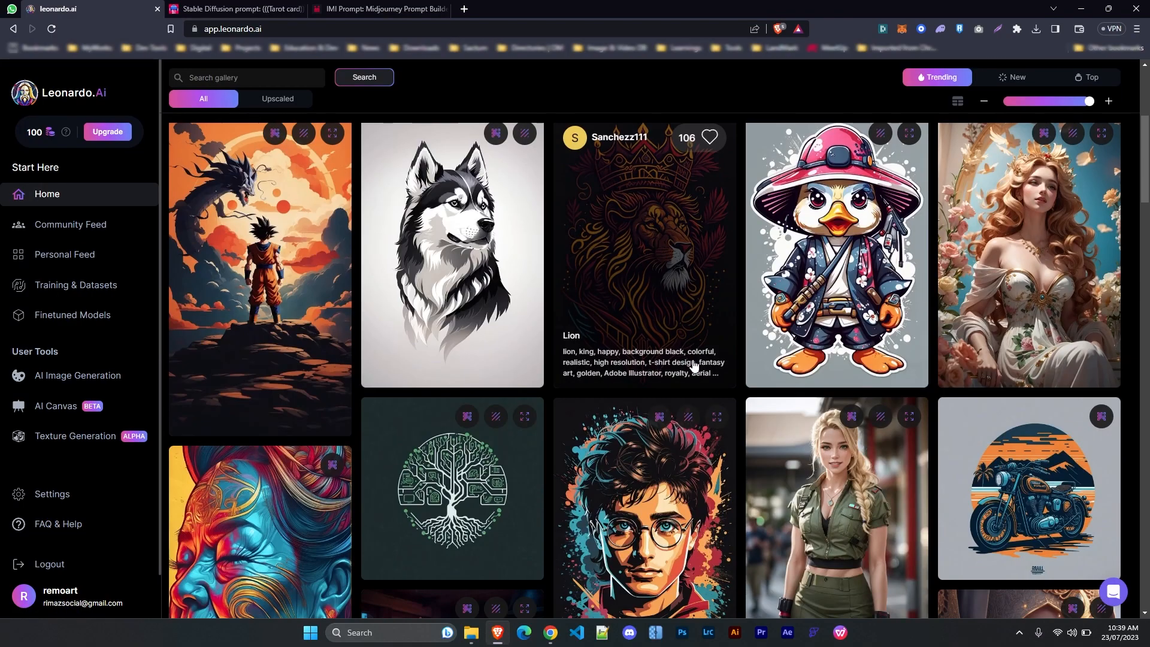
scroll(693, 361, up, 1)
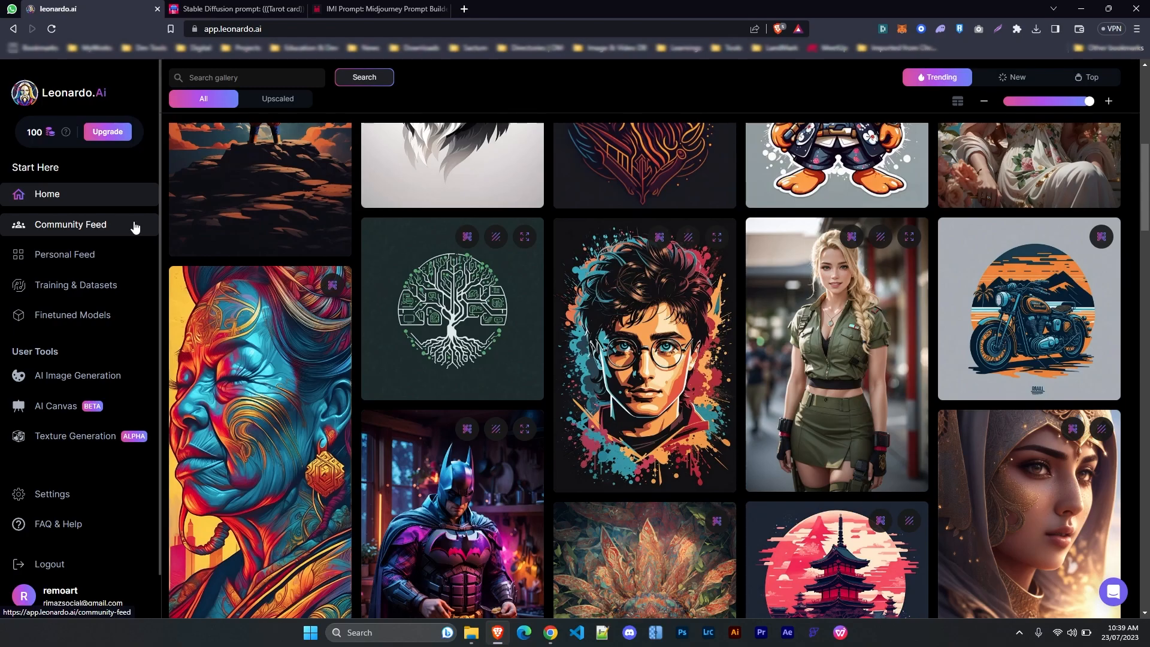
mouse_move(493, 267)
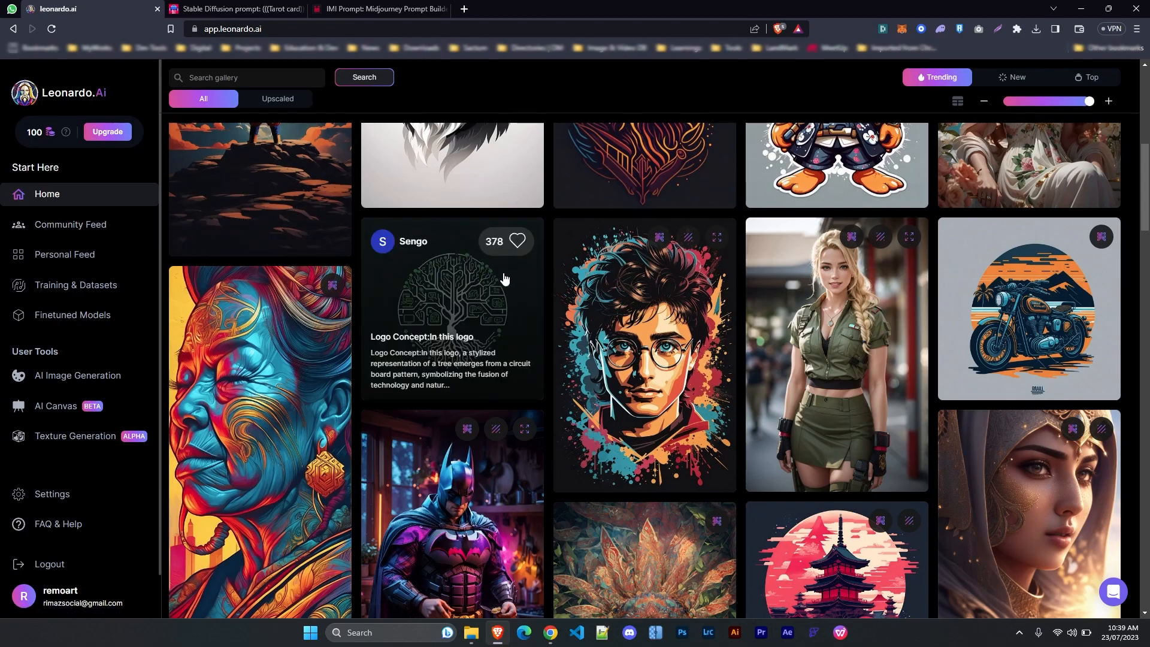
scroll(505, 278, up, 6)
scroll(504, 278, down, 3)
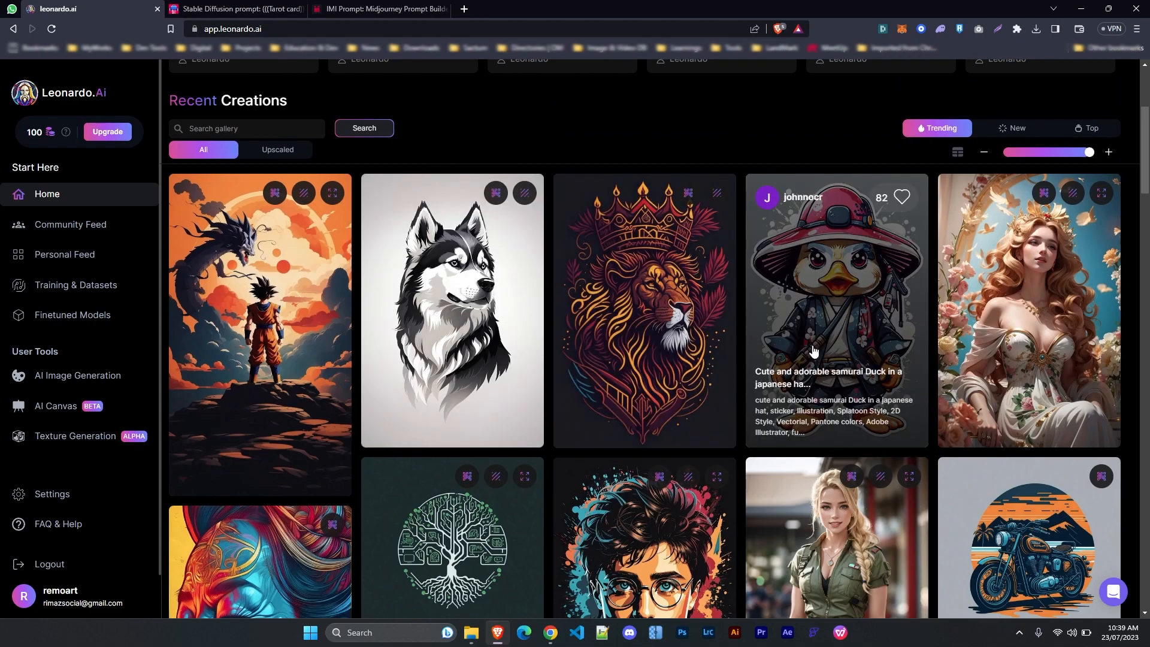
mouse_move(295, 335)
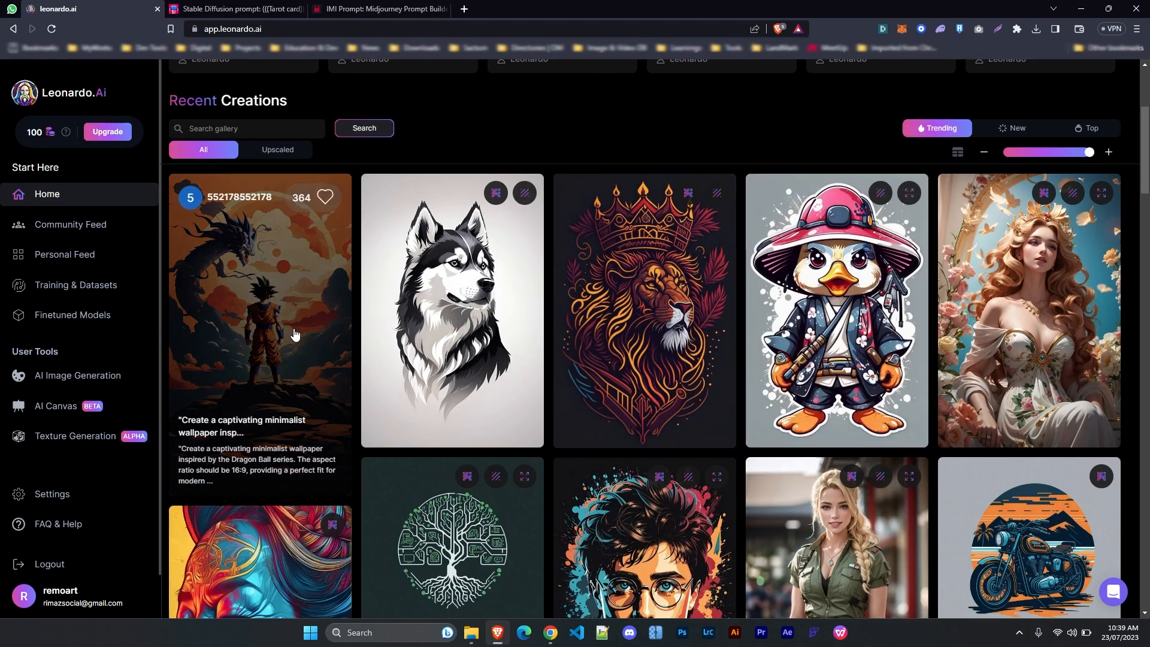
scroll(875, 405, down, 5)
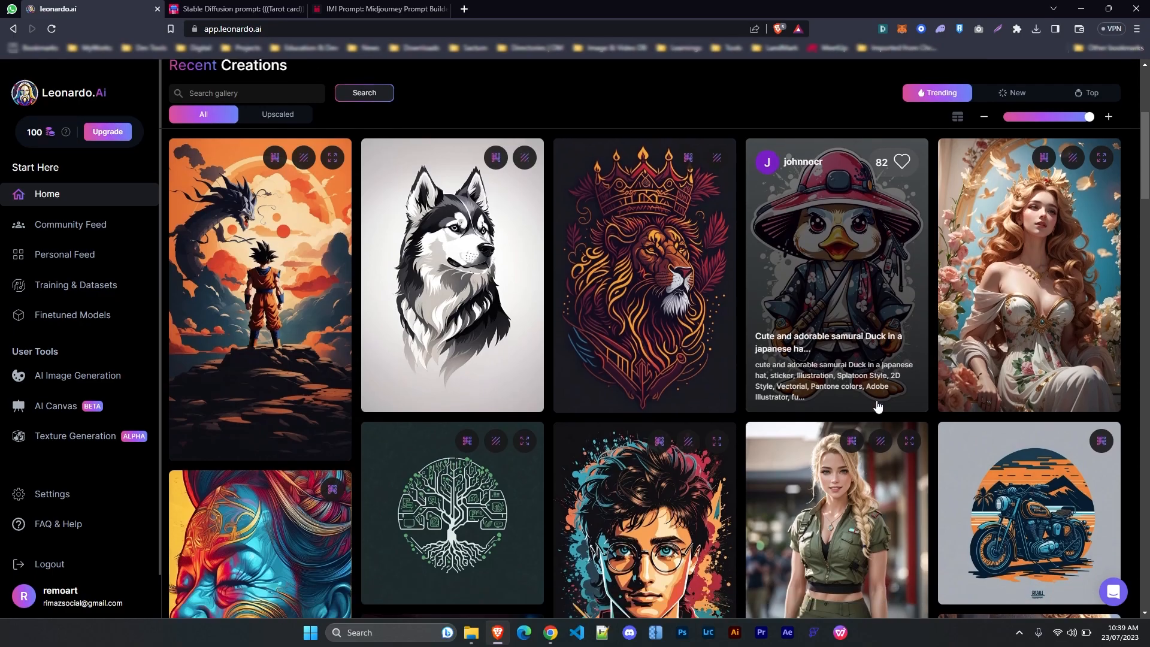
mouse_move(435, 252)
scroll(710, 472, down, 3)
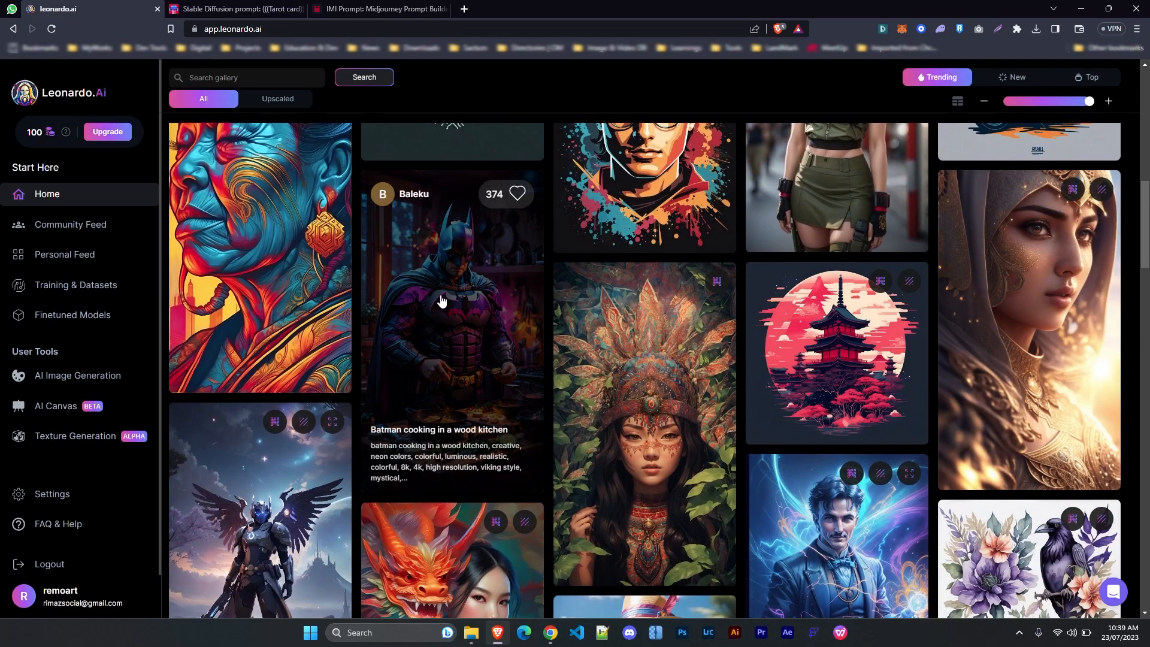
Inspect the details of the Batman cooking and headdress girl images in the gallery
click(442, 301)
click(1051, 299)
click(659, 396)
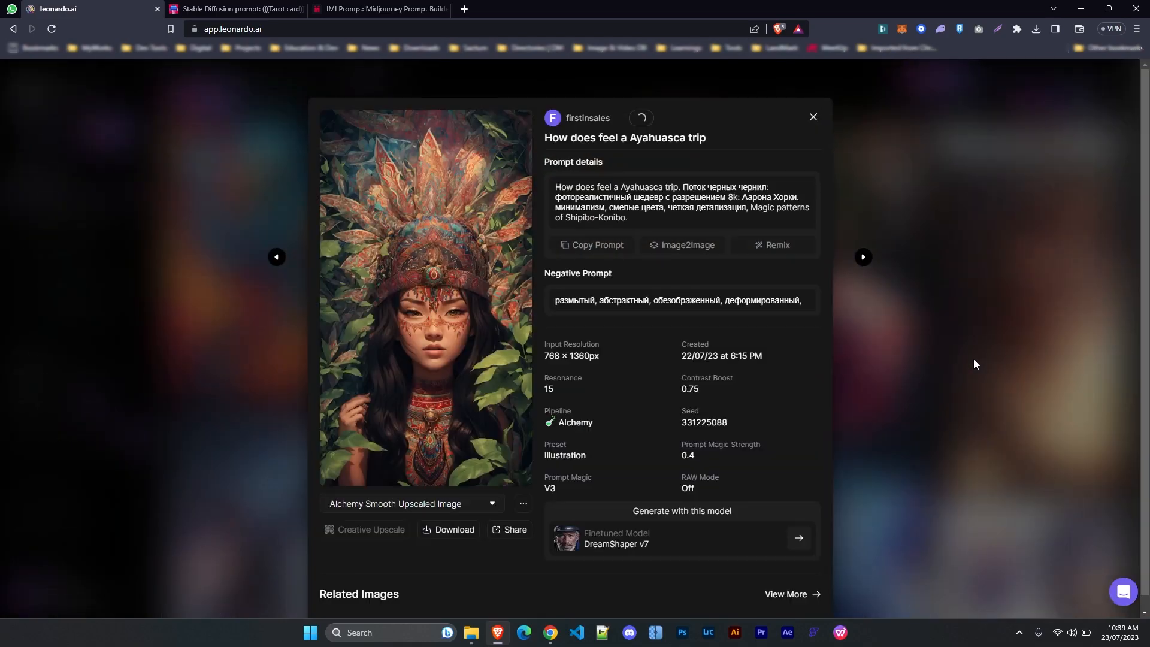
click(973, 359)
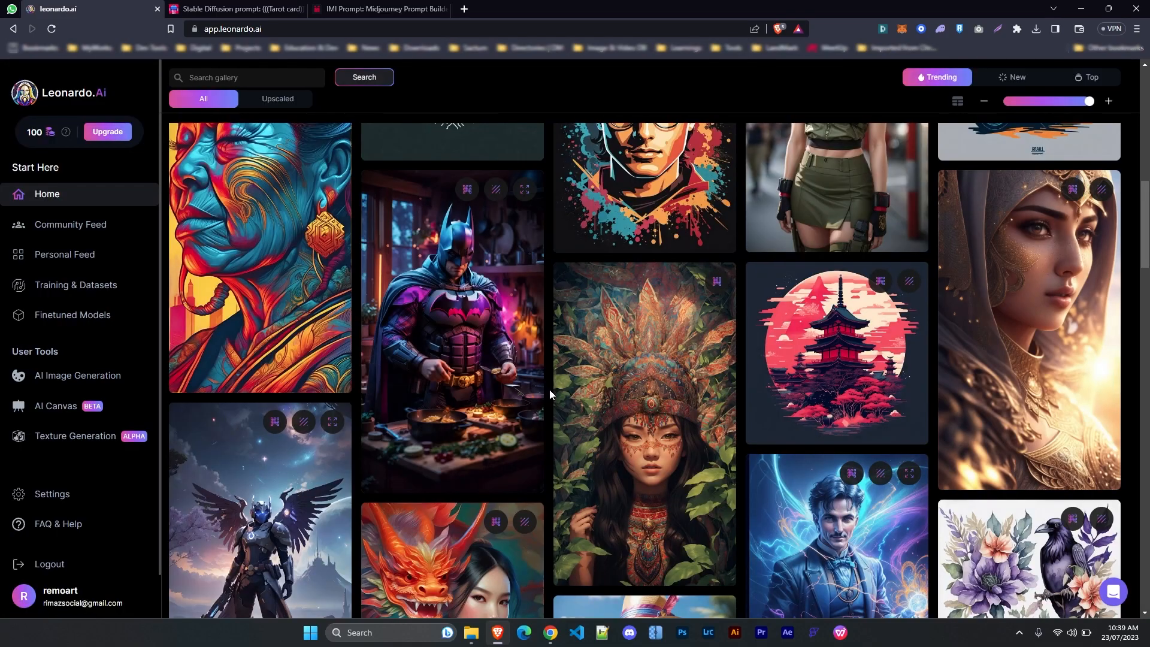
scroll(549, 389, up, 10)
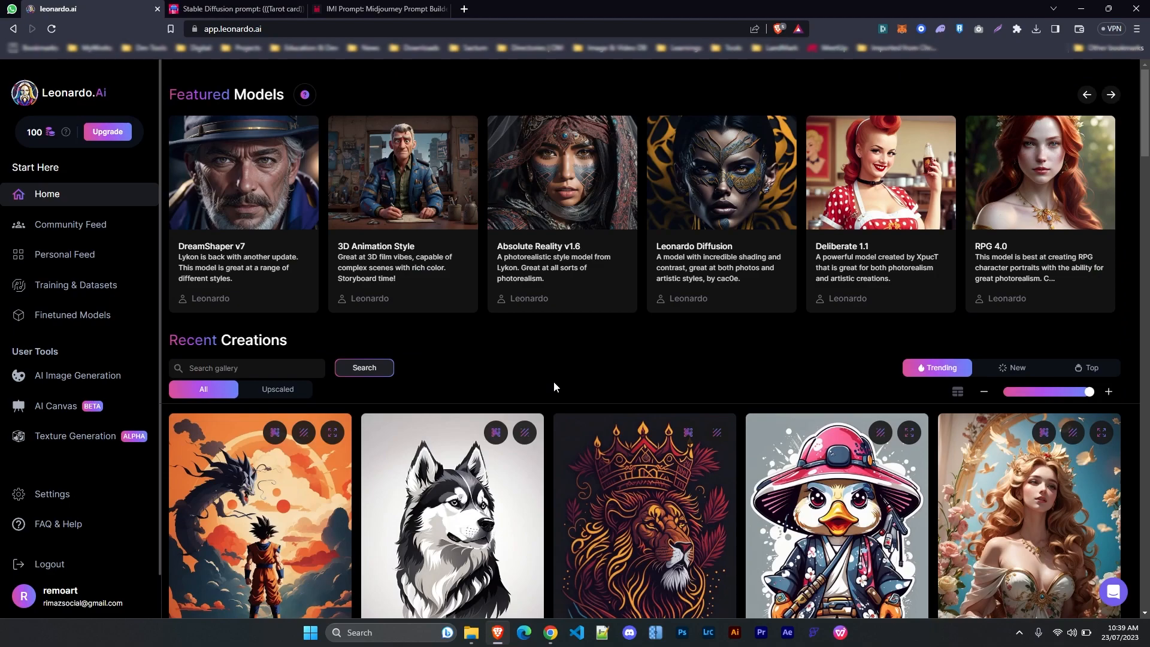